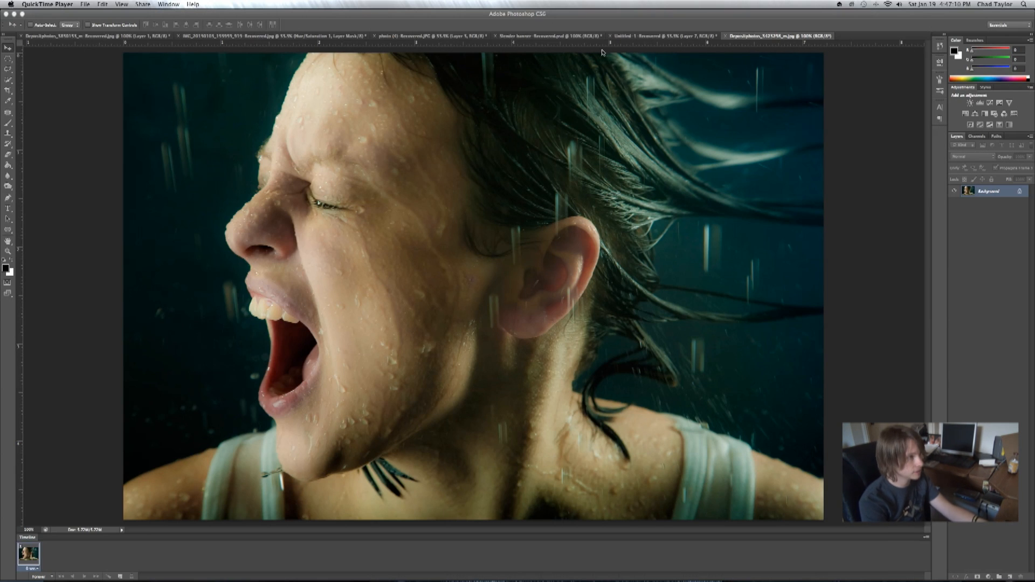
Step: Open the image SlenderXLogo.png from the Pictures folder
left_click(58, 32)
left_click(65, 5)
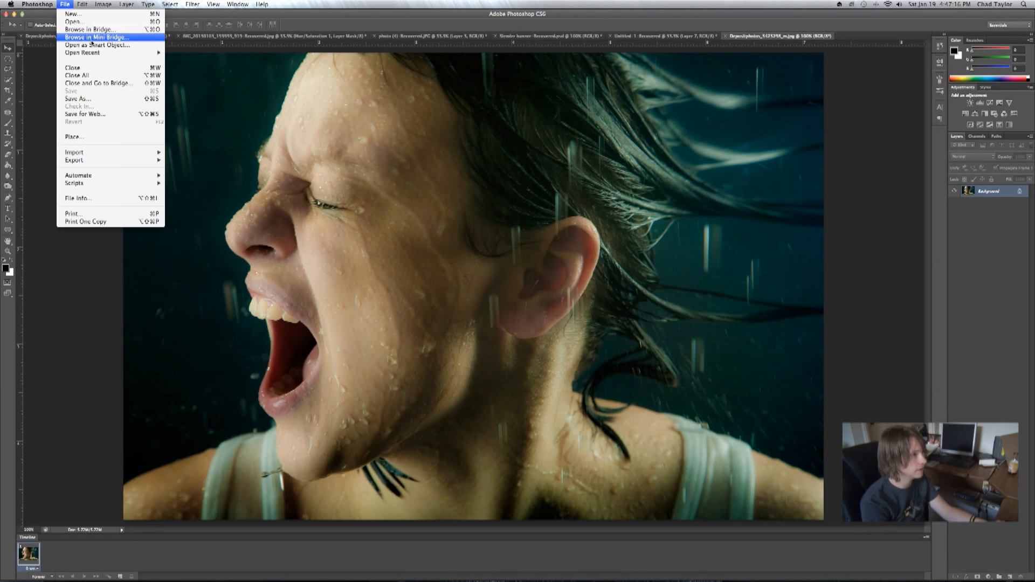
mouse_move(102, 53)
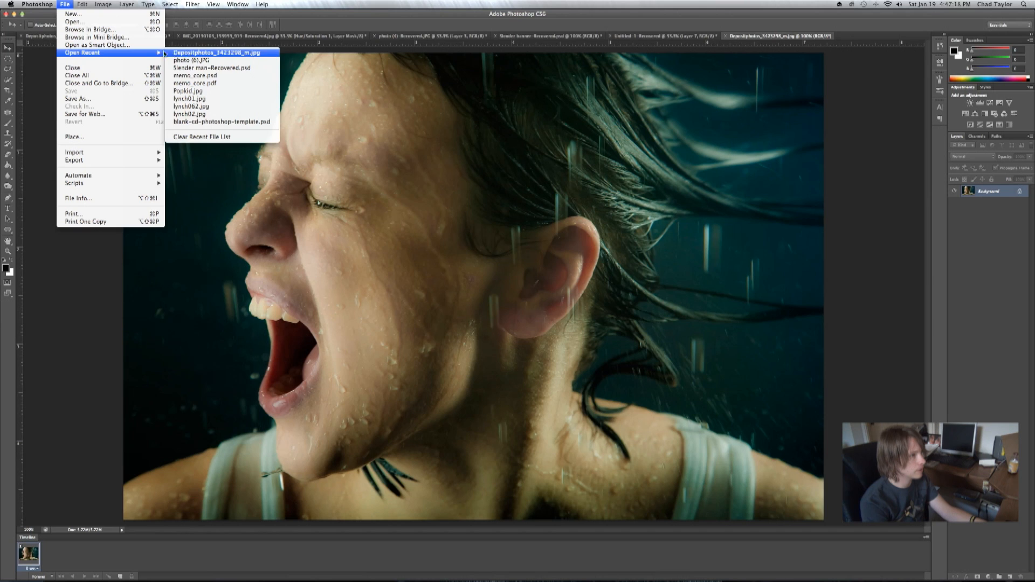
left_click(136, 24)
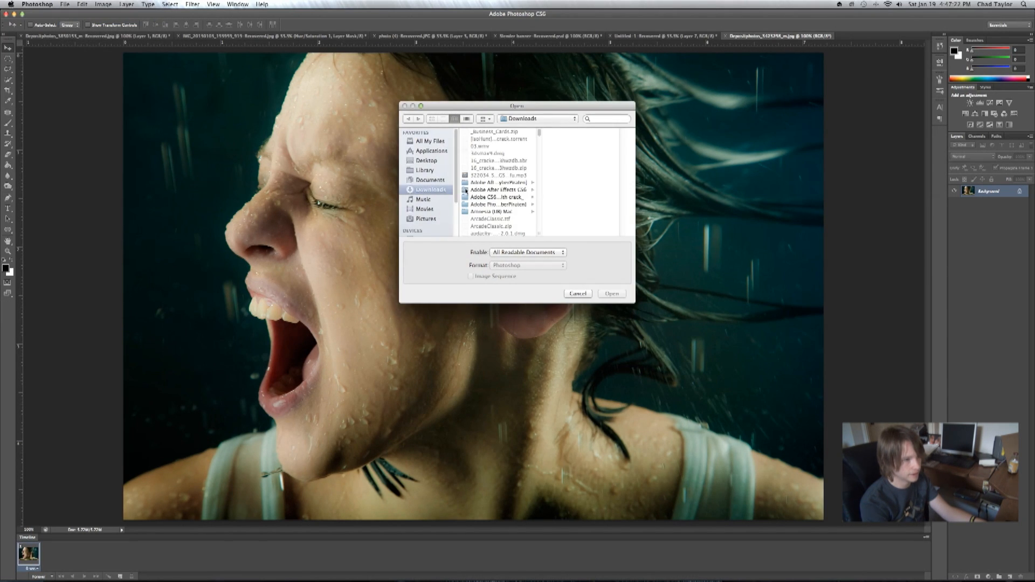
left_click_drag(457, 196, 459, 220)
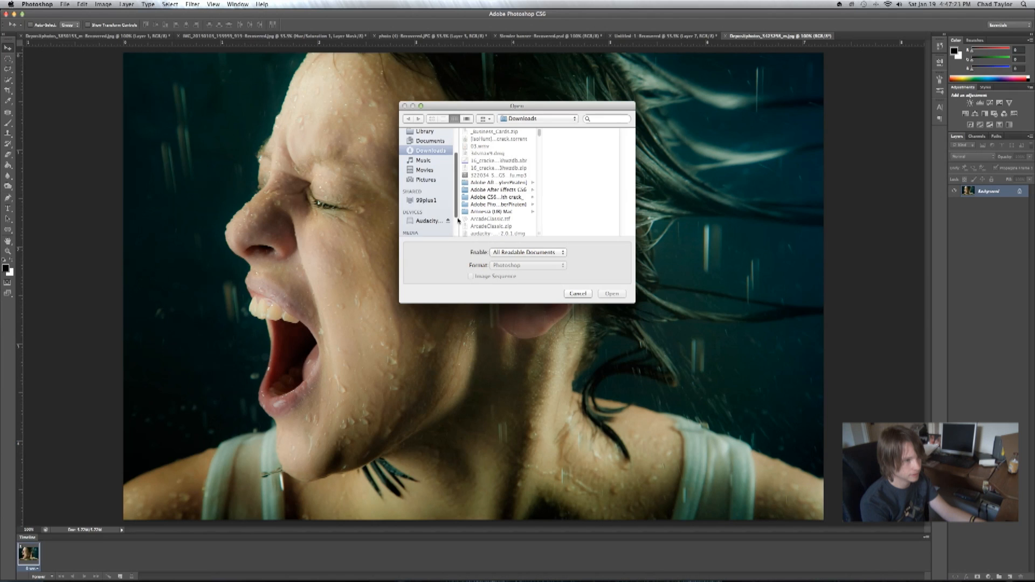
left_click(426, 180)
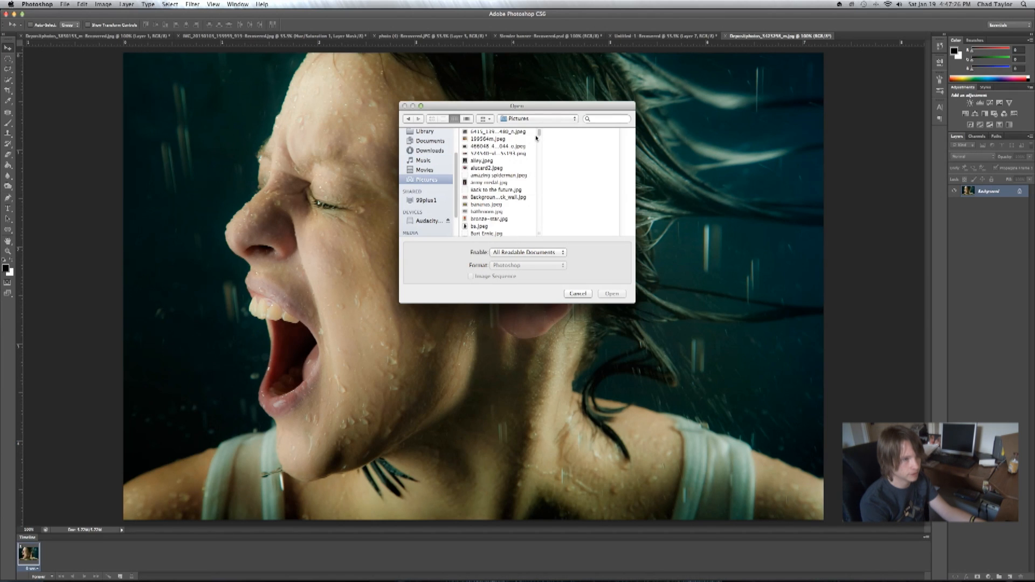
left_click_drag(540, 133, 539, 218)
scroll(512, 210, "up", 2)
left_click(501, 222)
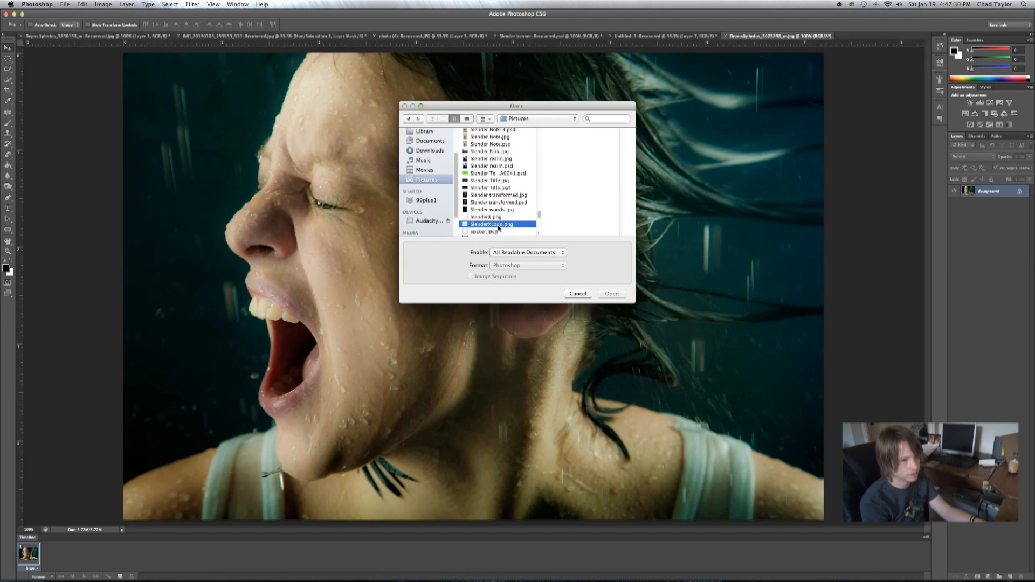
left_click(608, 292)
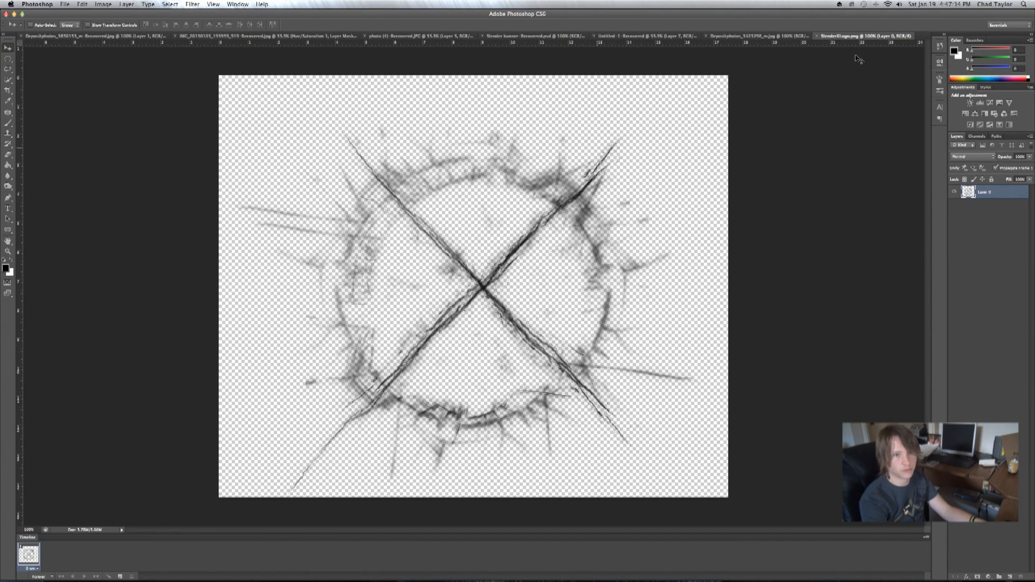
Step: Float the logo document and copy its layer onto the screaming portrait, accepting the colour profile conversion
left_click_drag(872, 37, 110, 50)
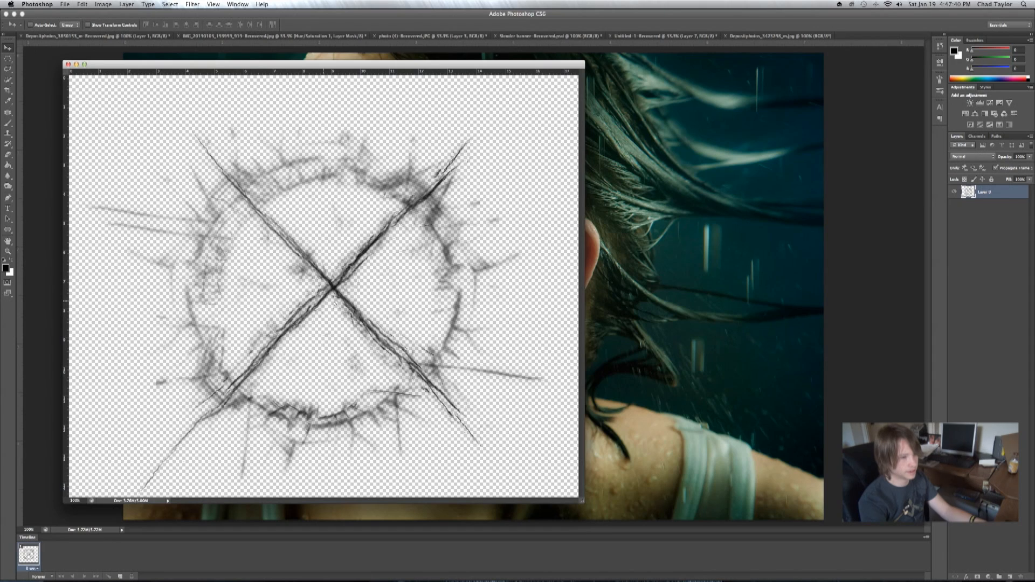
left_click_drag(336, 301, 658, 304)
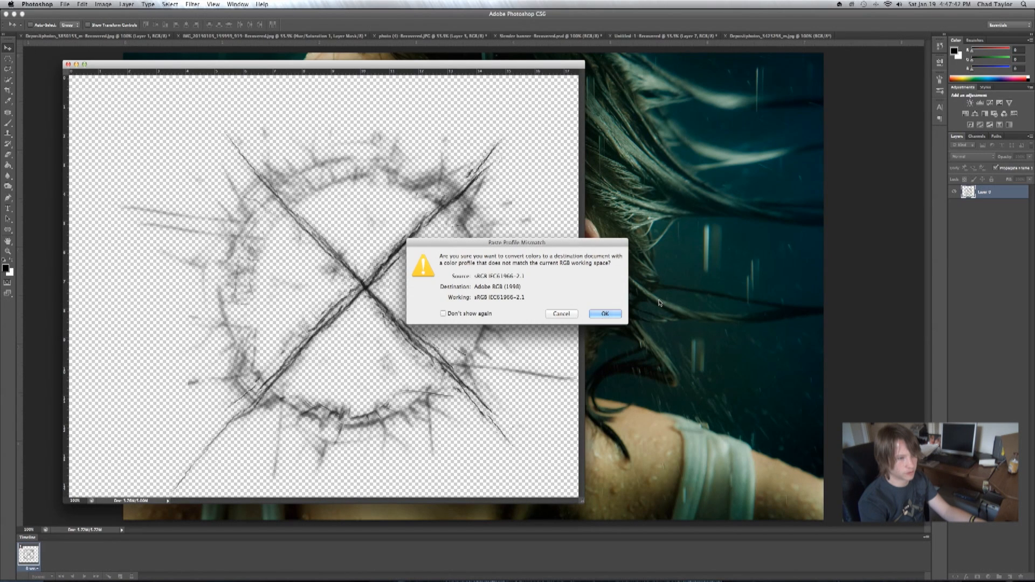
left_click(608, 313)
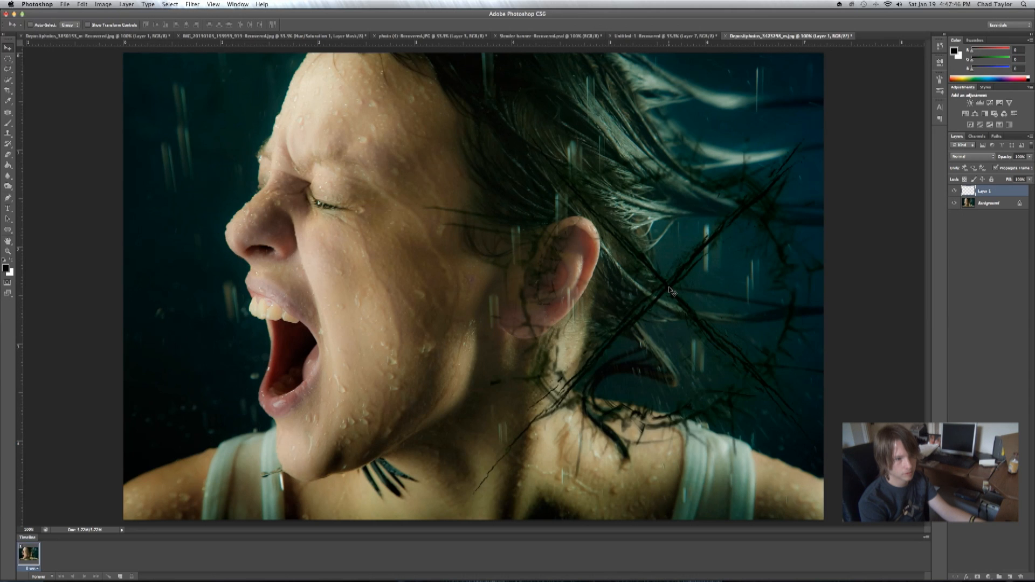
Step: Move the circled-X logo over the woman's cheek and scale it down to about 60%
left_click_drag(487, 281, 400, 252)
key("ctrl+t")
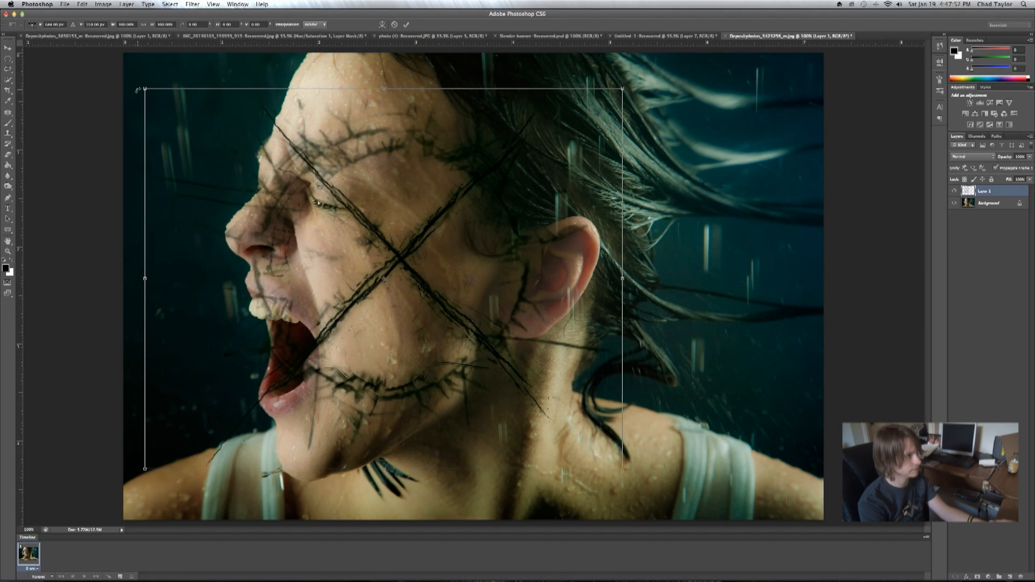
left_click_drag(159, 100, 342, 244)
left_click_drag(476, 344, 407, 306)
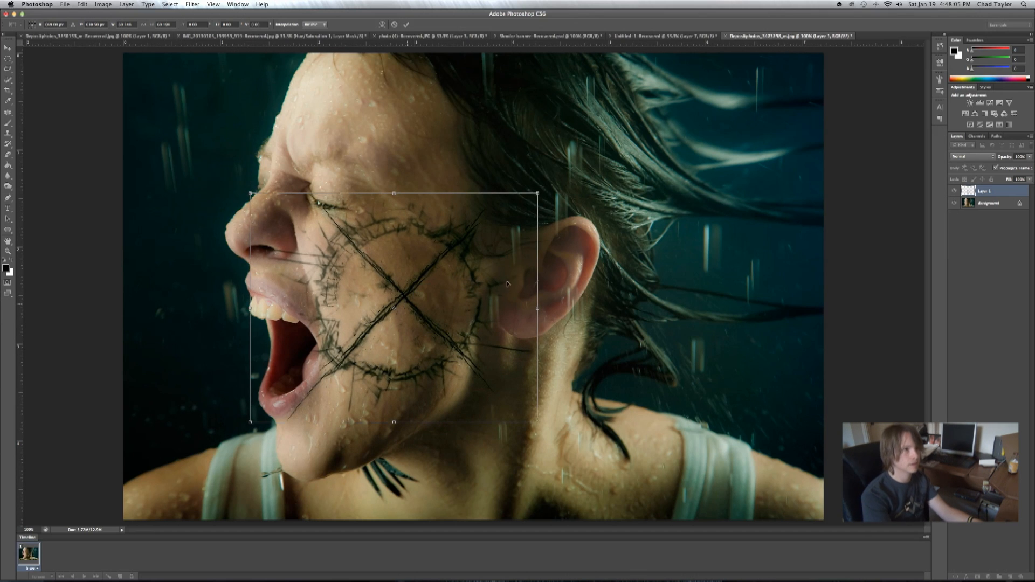
left_click(407, 25)
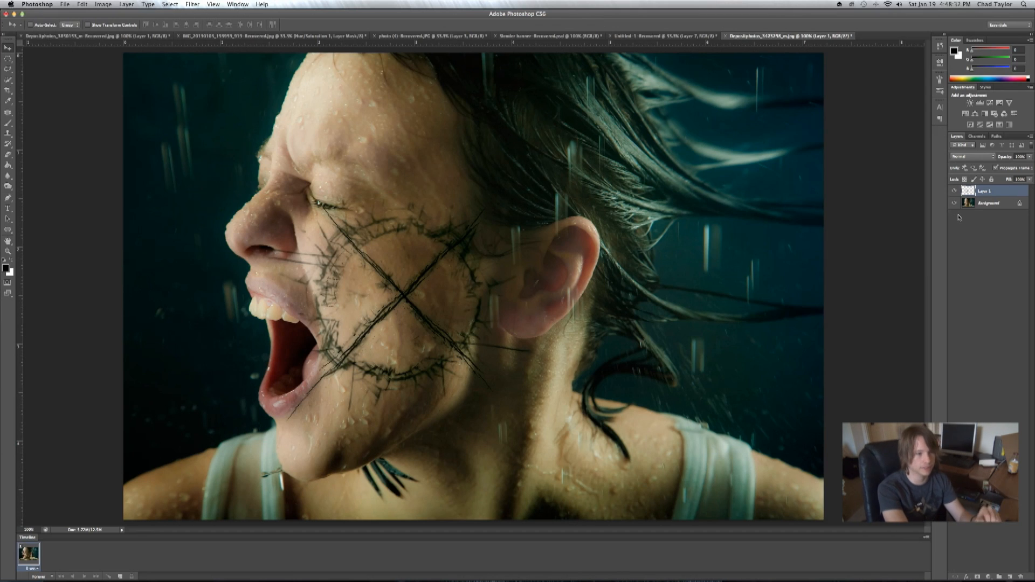
Step: Add a Gradient Overlay effect to the logo layer and set its style to Radial
double_click(1003, 194)
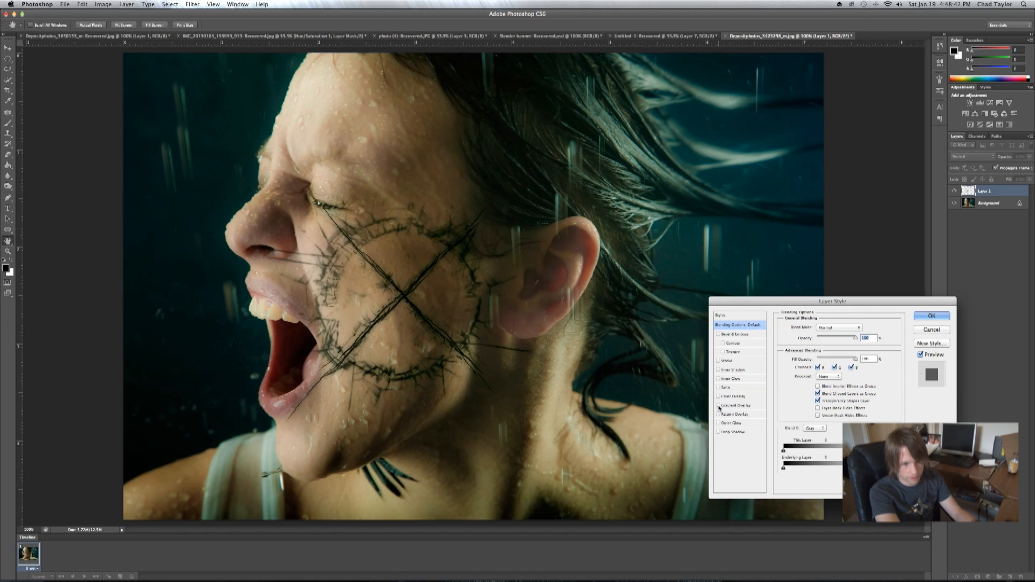
left_click(719, 406)
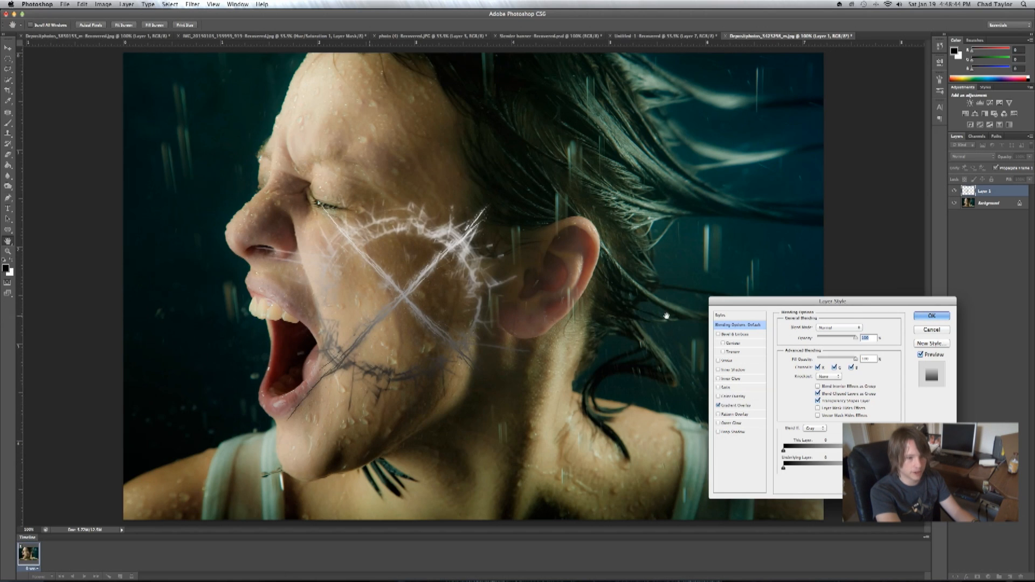
left_click(738, 406)
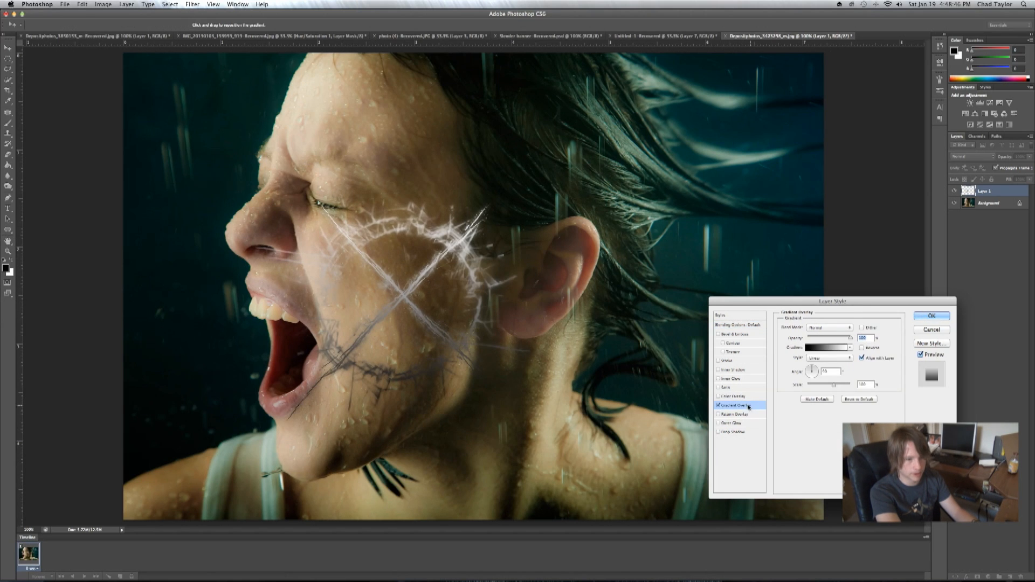
left_click(816, 360)
left_click(826, 361)
left_click(828, 363)
left_click(829, 365)
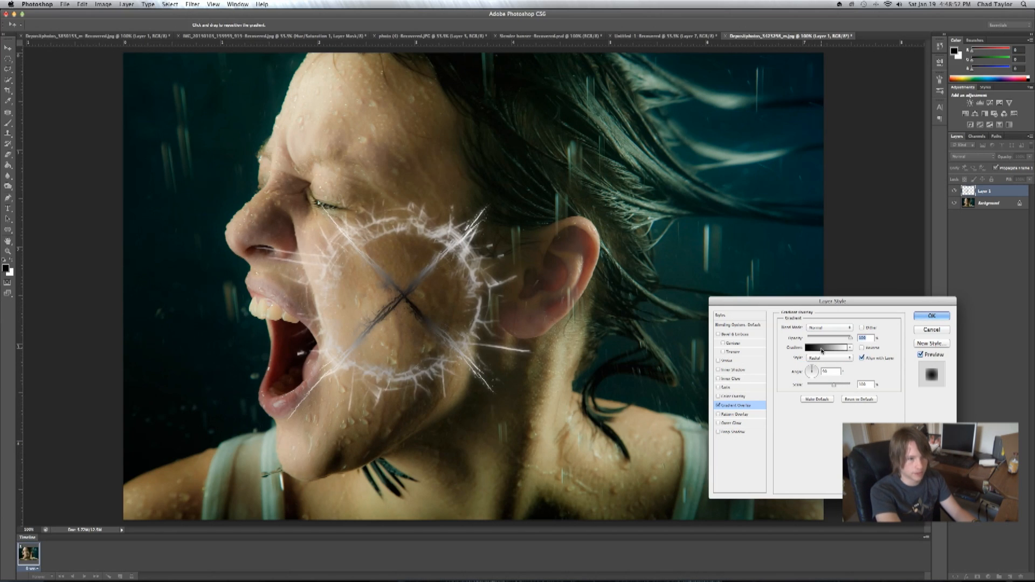
Step: Change the overlay gradient's black starting stop to very dark red 2d0000
left_click(822, 351)
left_click(635, 349)
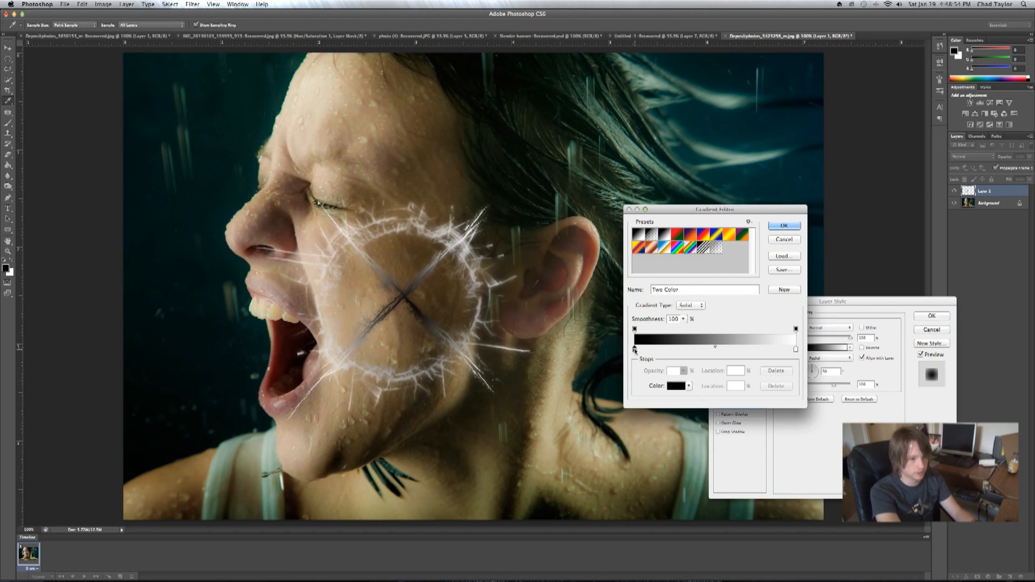
left_click(674, 386)
left_click_drag(806, 287, 809, 319)
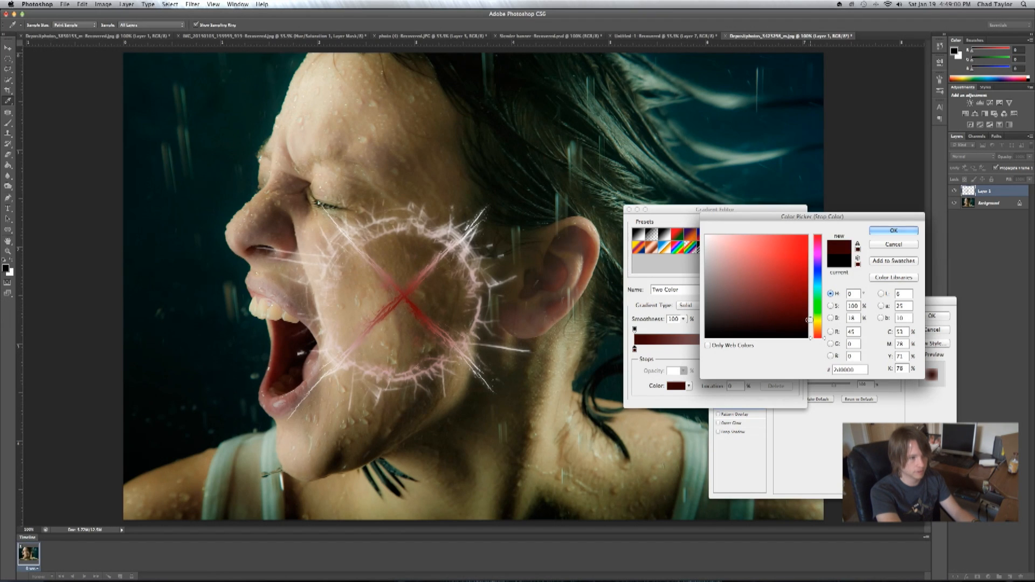
left_click(883, 232)
Step: Change the gradient's white end stop to dark red 530000, accept the gradient and increase the overlay's scale slightly
left_click(797, 350)
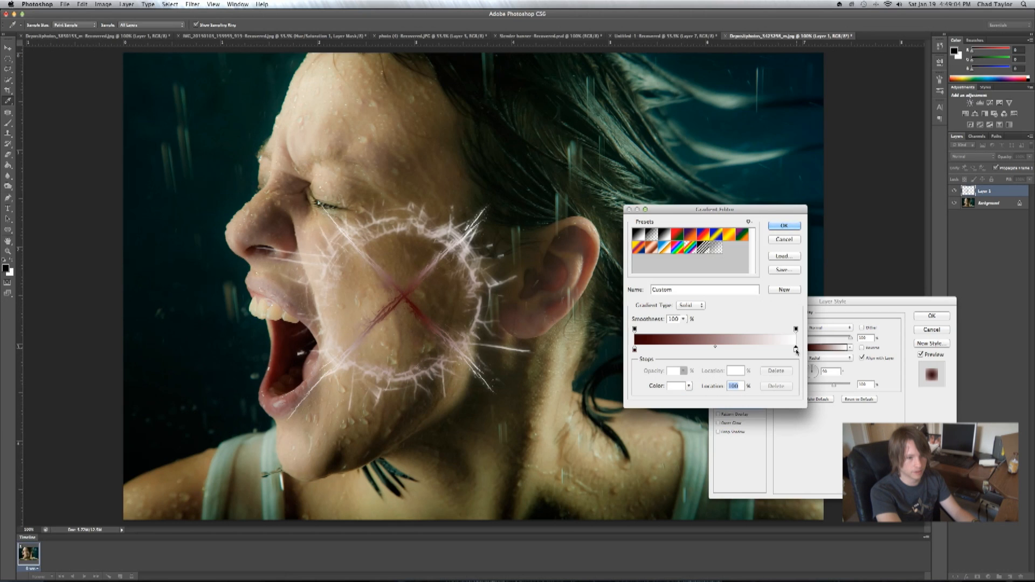
left_click(678, 386)
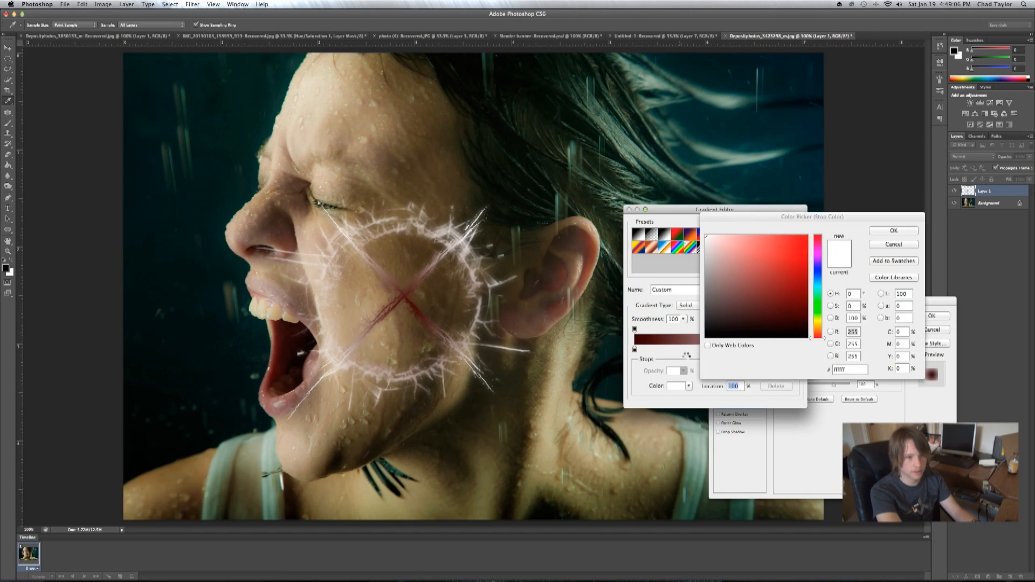
left_click(809, 297)
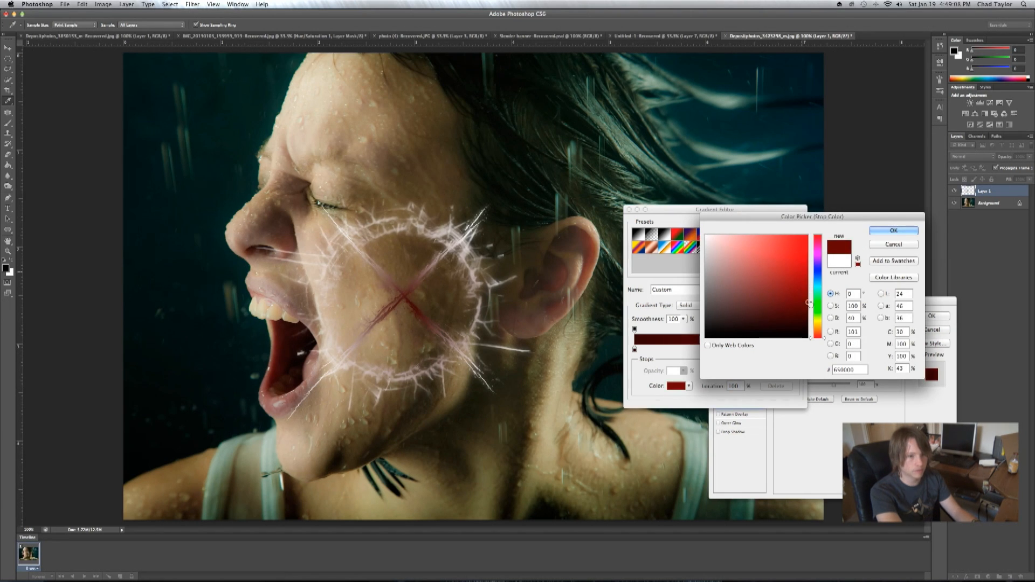
left_click(800, 309)
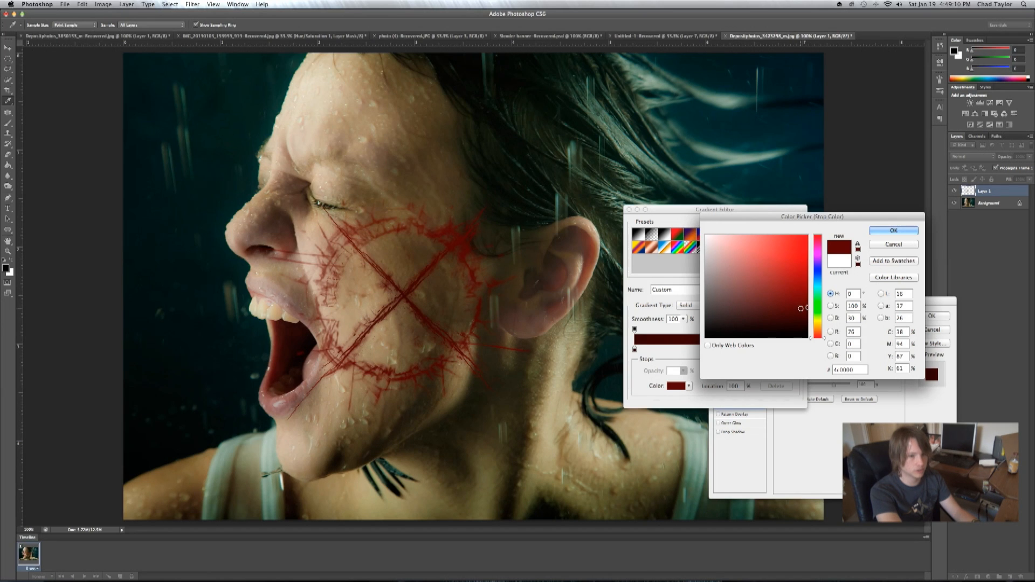
left_click(807, 304)
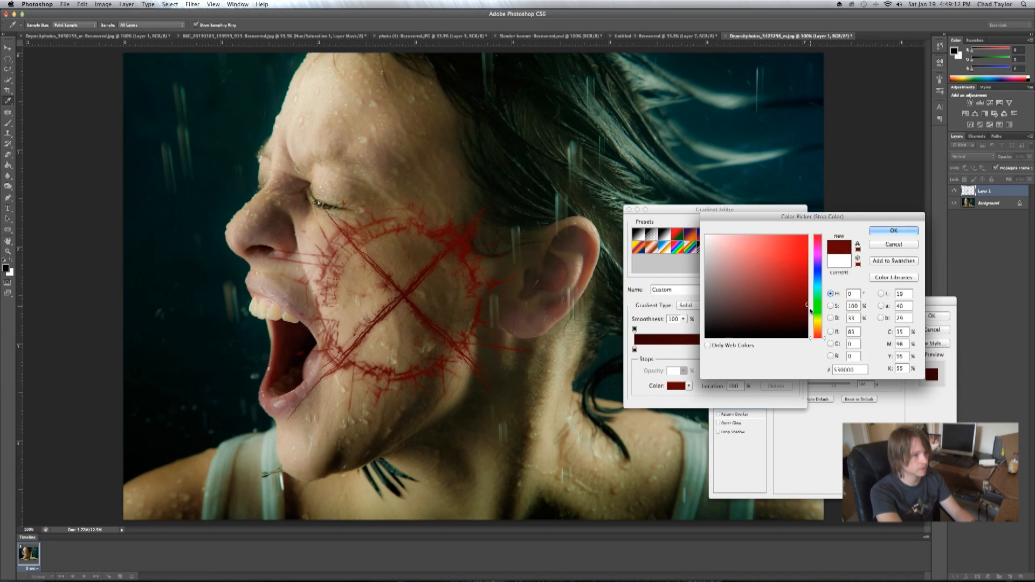
left_click(880, 231)
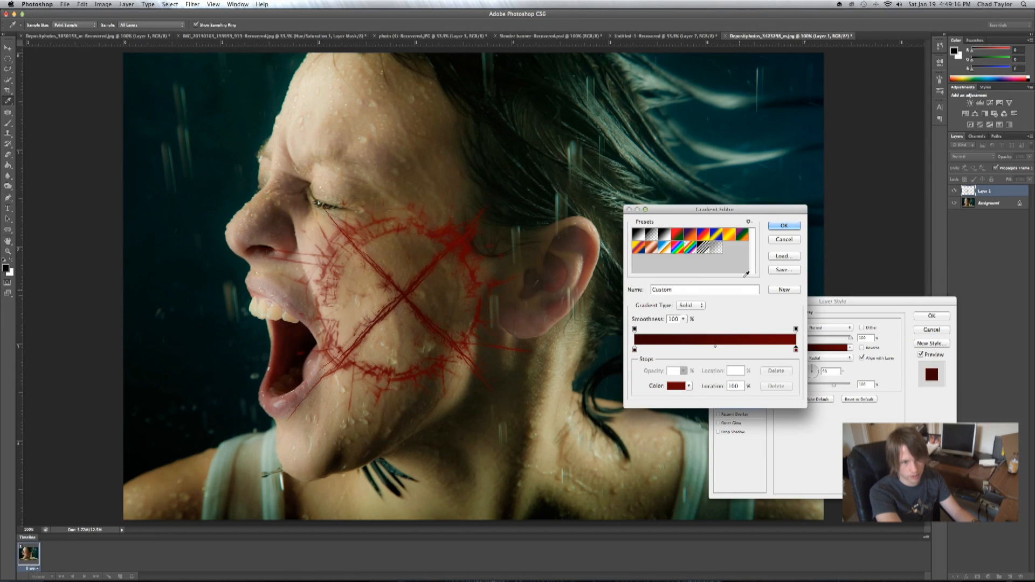
left_click(784, 225)
mouse_move(834, 382)
left_mouse_down()
mouse_move(845, 388)
mouse_move(825, 393)
mouse_move(844, 384)
left_mouse_up()
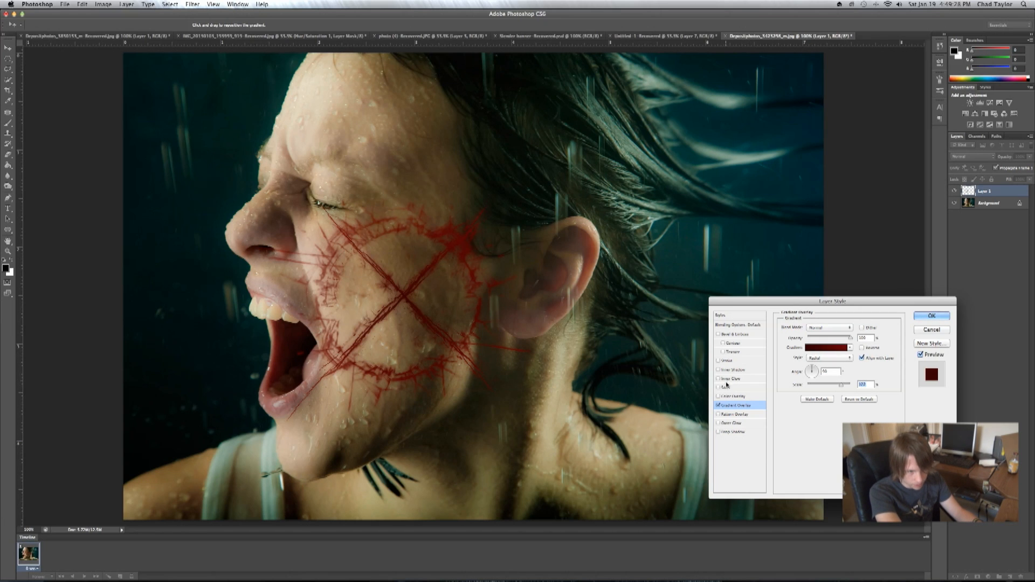
Step: Add a Bevel & Emboss effect to the logo layer and increase its size slightly
left_click(719, 335)
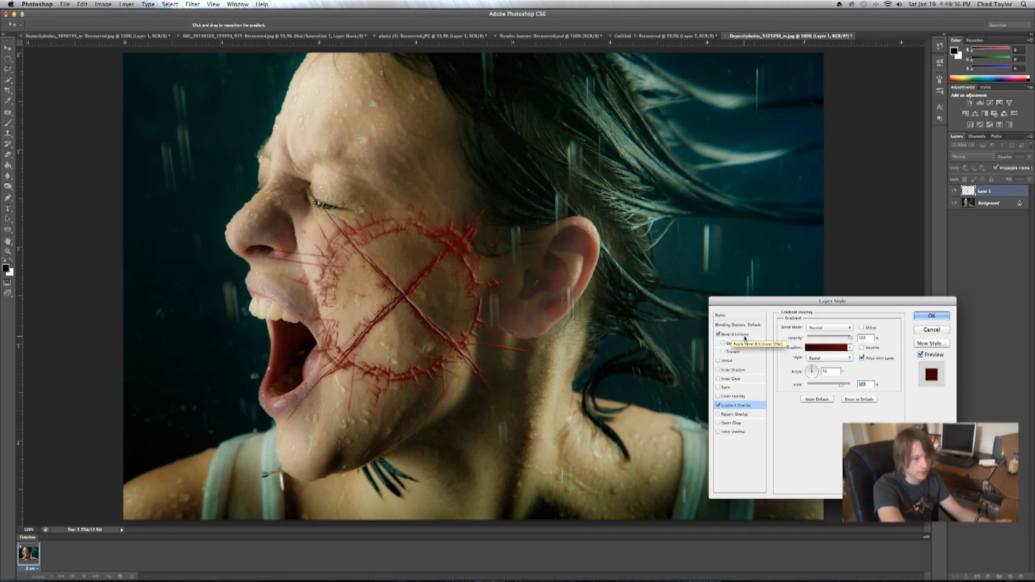
left_click(744, 335)
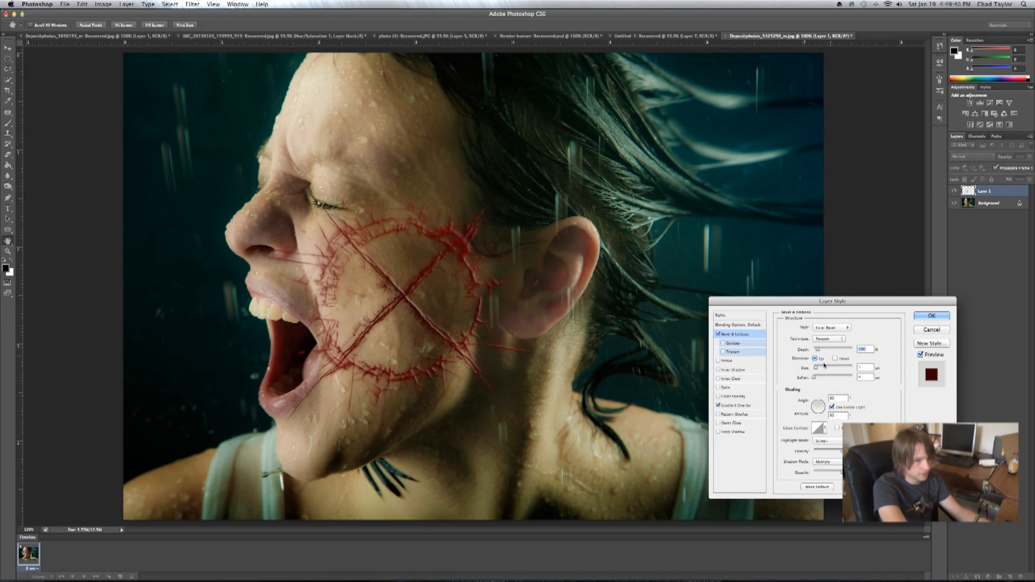
left_click_drag(818, 367, 820, 367)
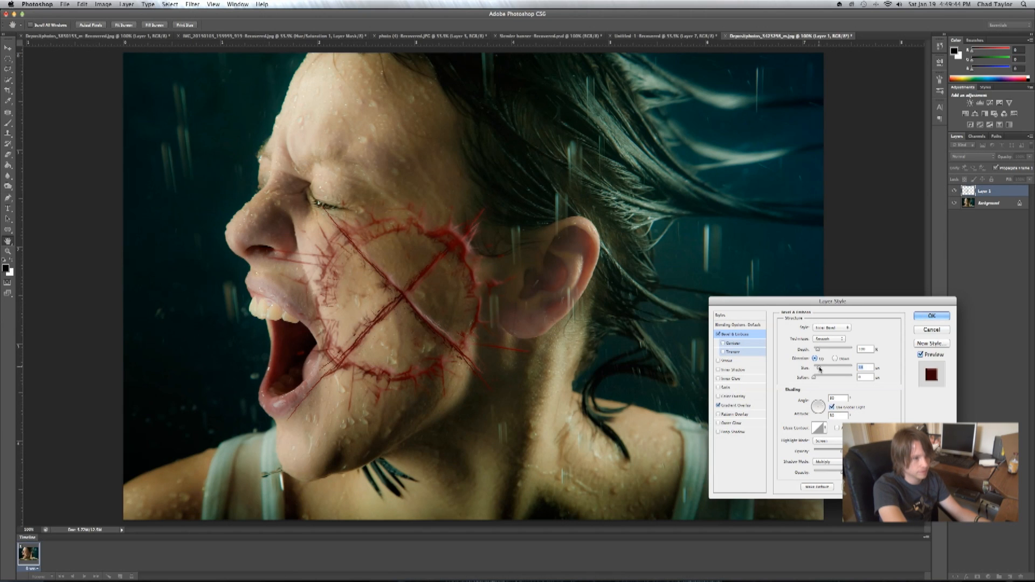
Step: Try the Emboss and Pillow Emboss styles for the logo's bevel and return to Inner Bevel
left_click(833, 329)
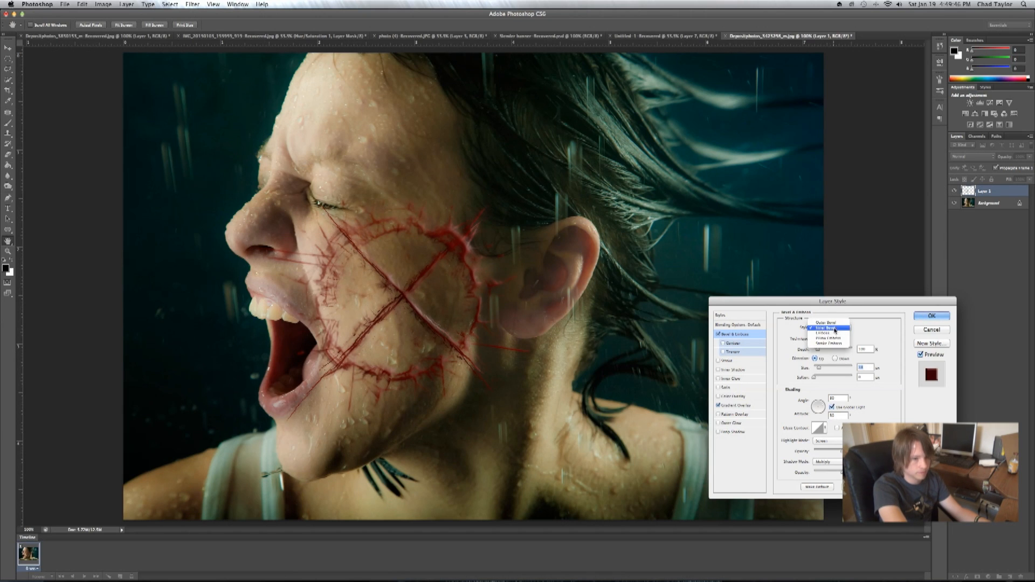
left_click(837, 335)
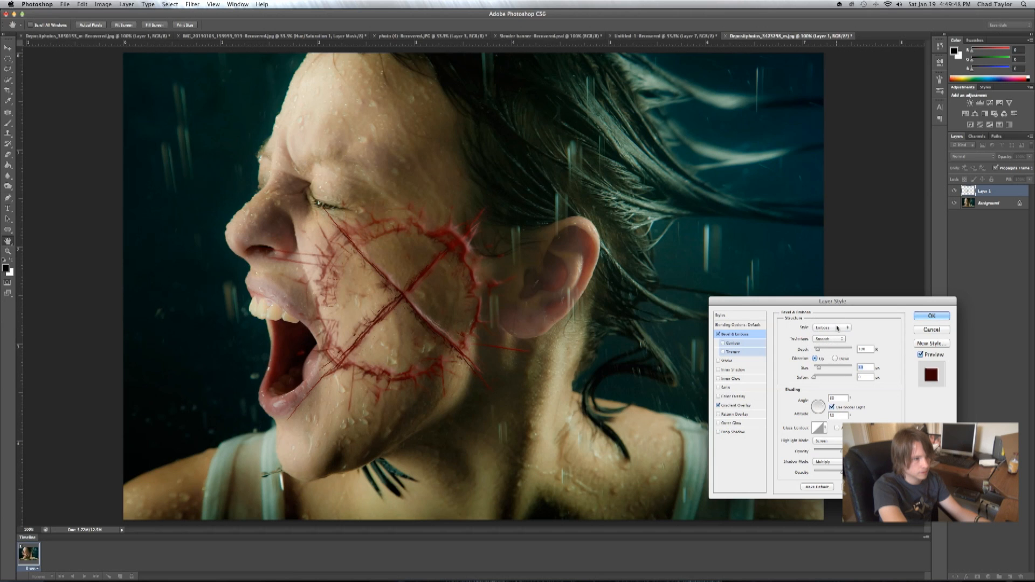
left_click(838, 328)
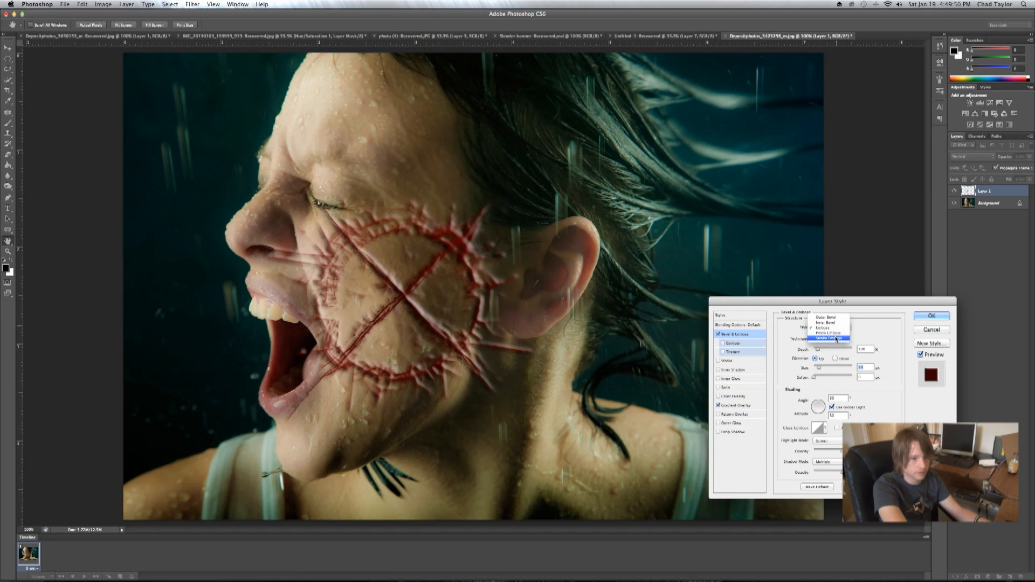
left_click(836, 332)
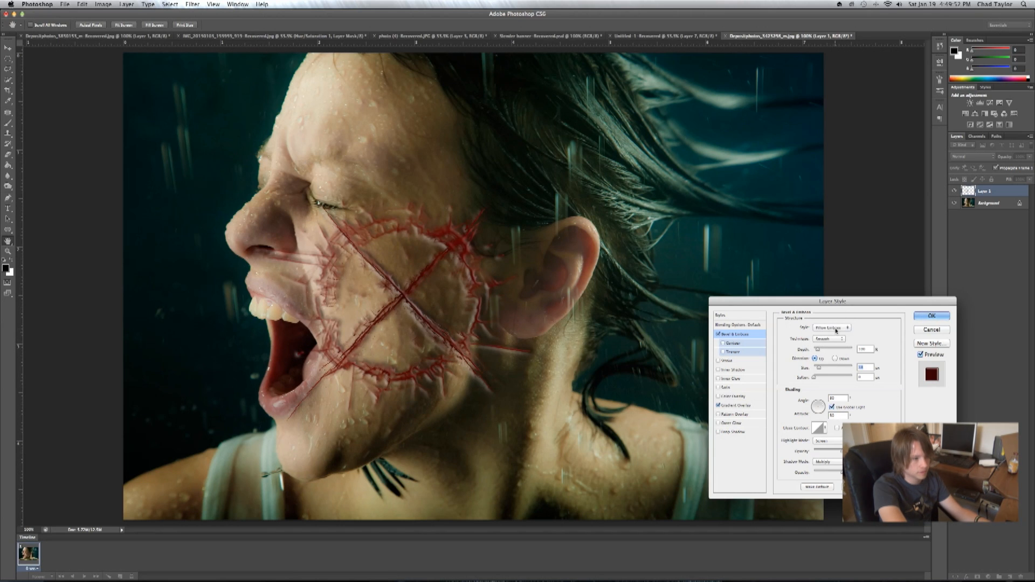
left_click(836, 331)
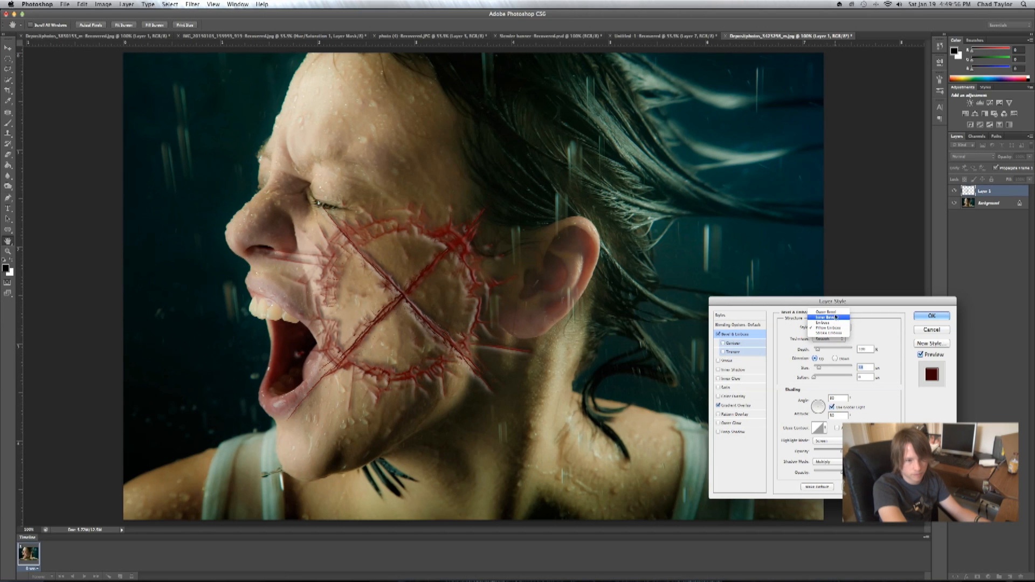
left_click(835, 318)
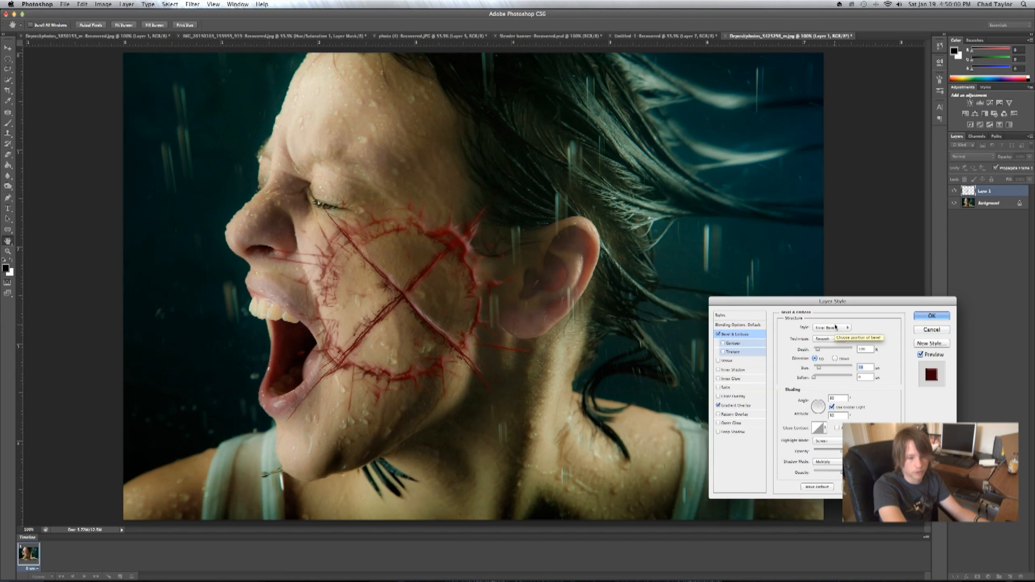
Step: Increase the bevel's size slightly, try the Down direction and return it to Up
left_click_drag(819, 368, 820, 370)
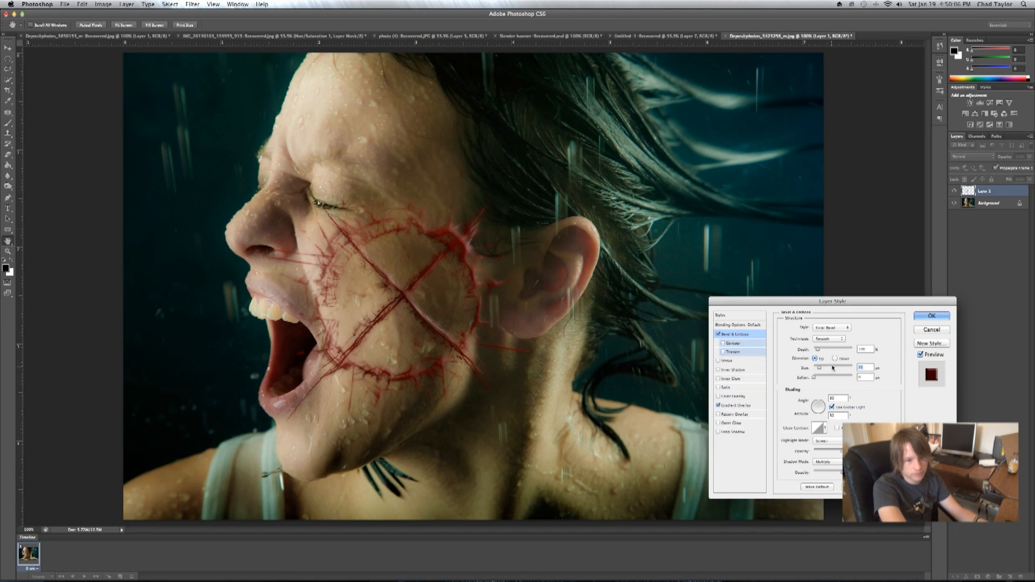
left_click(835, 359)
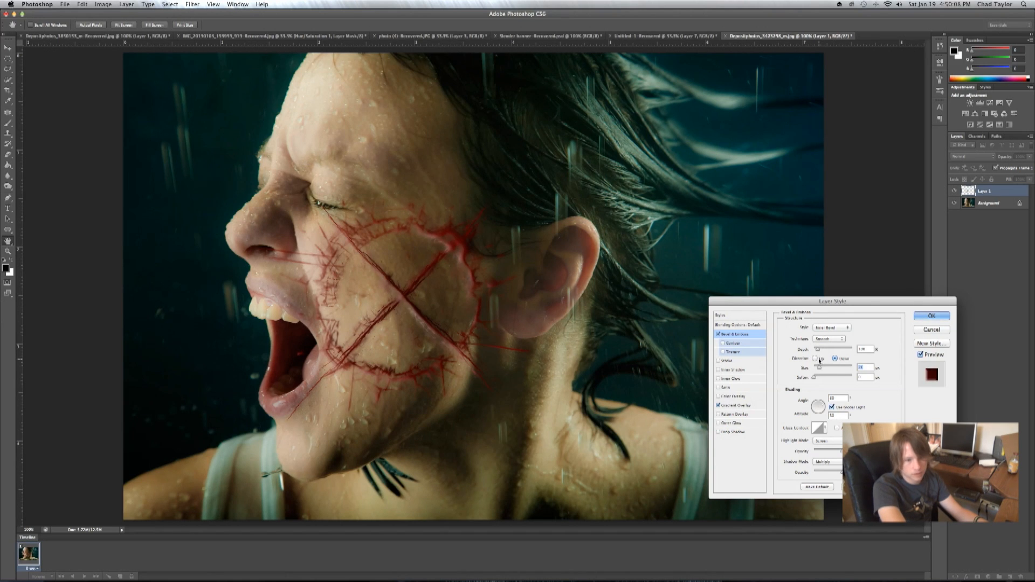
left_click(816, 359)
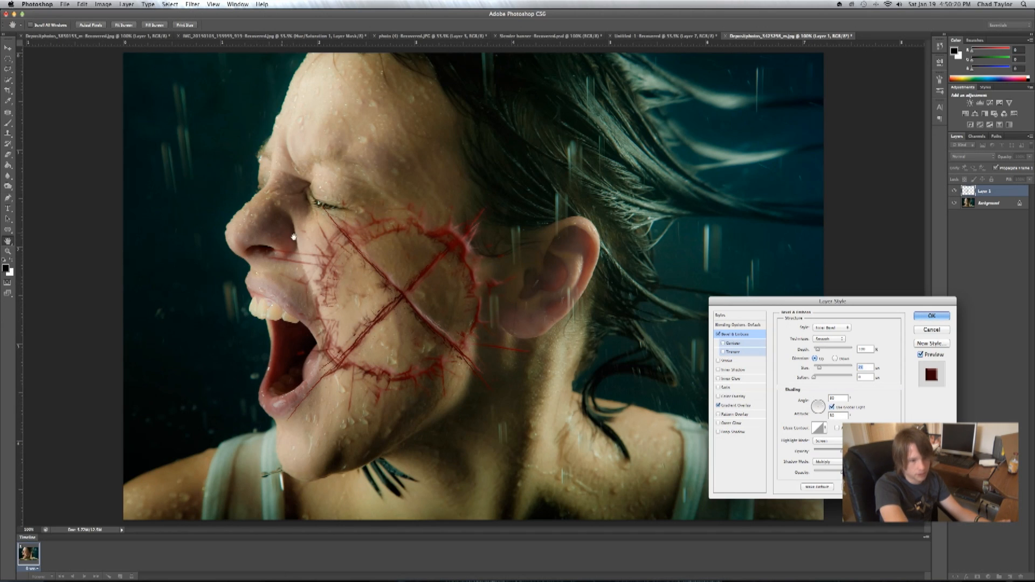
Step: Change the bevel's light angle and altitude so the scar's shading follows the cheek, and accept the layer style
left_click(824, 412)
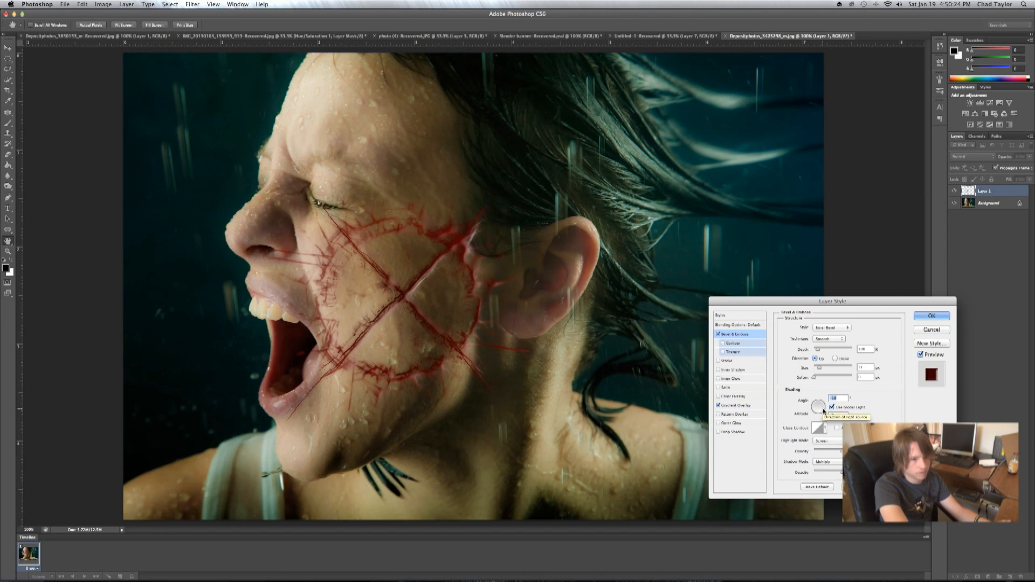
left_click(822, 413)
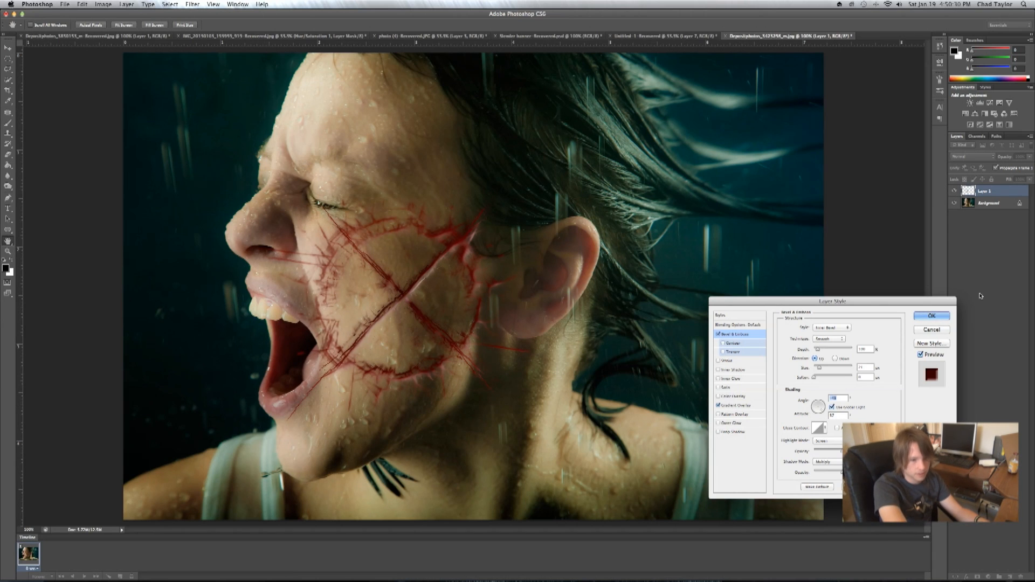
left_click(944, 318)
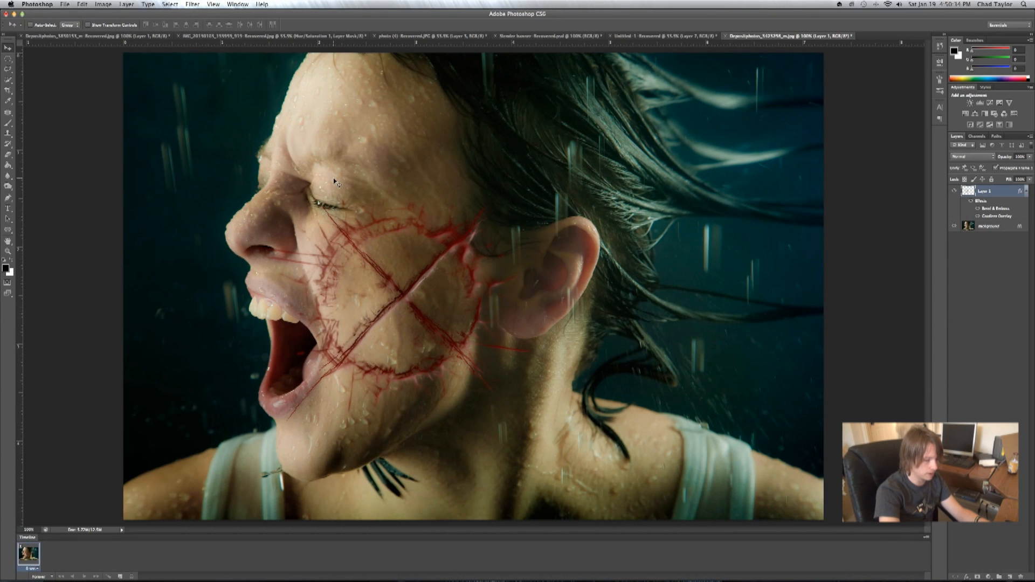
Step: Open Texture_01.jpg from the Grunge_Textures folder inside the Action Essentials 2 textures collection in Movies
key("super+o")
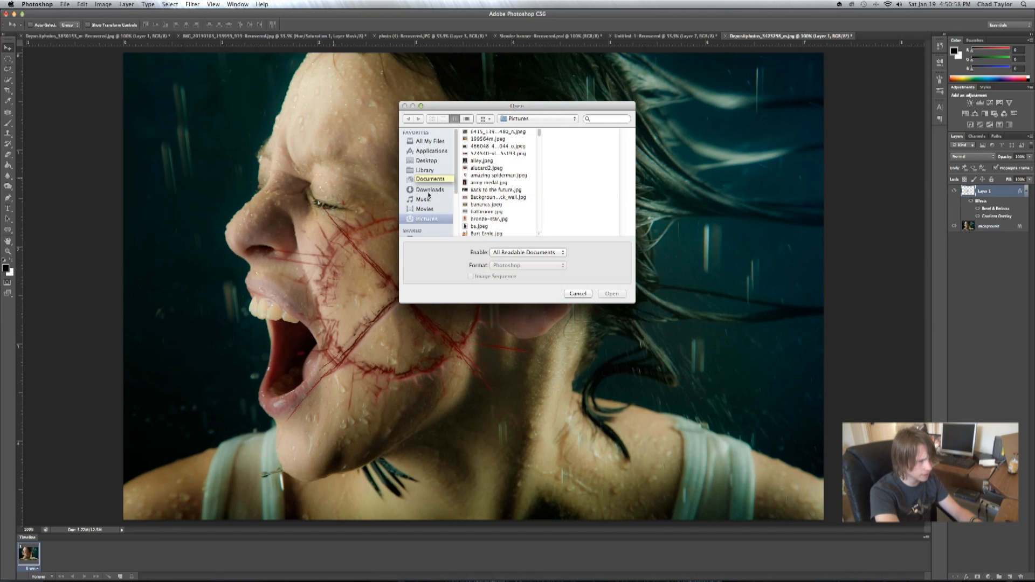
left_click(429, 181)
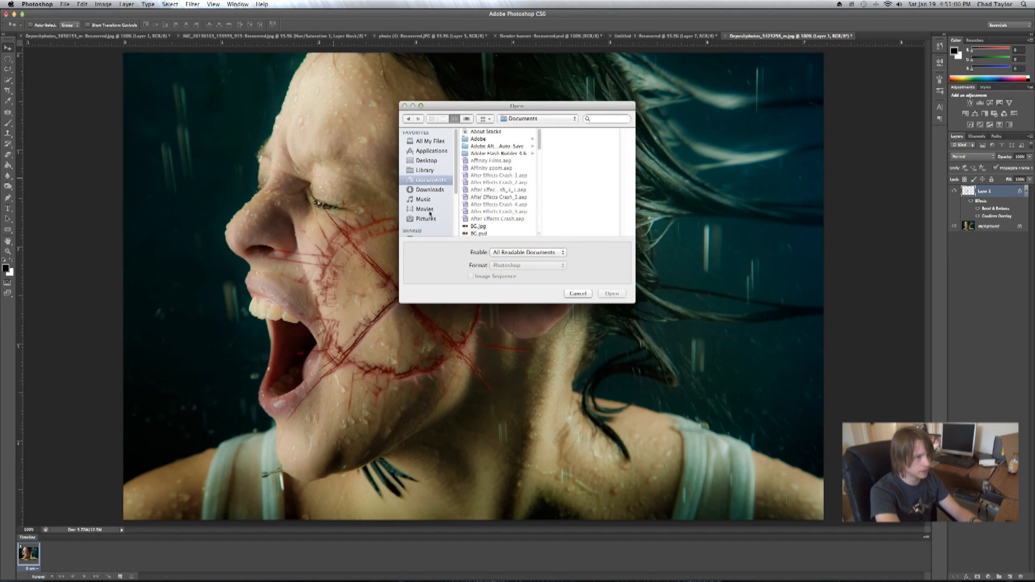
left_click(430, 211)
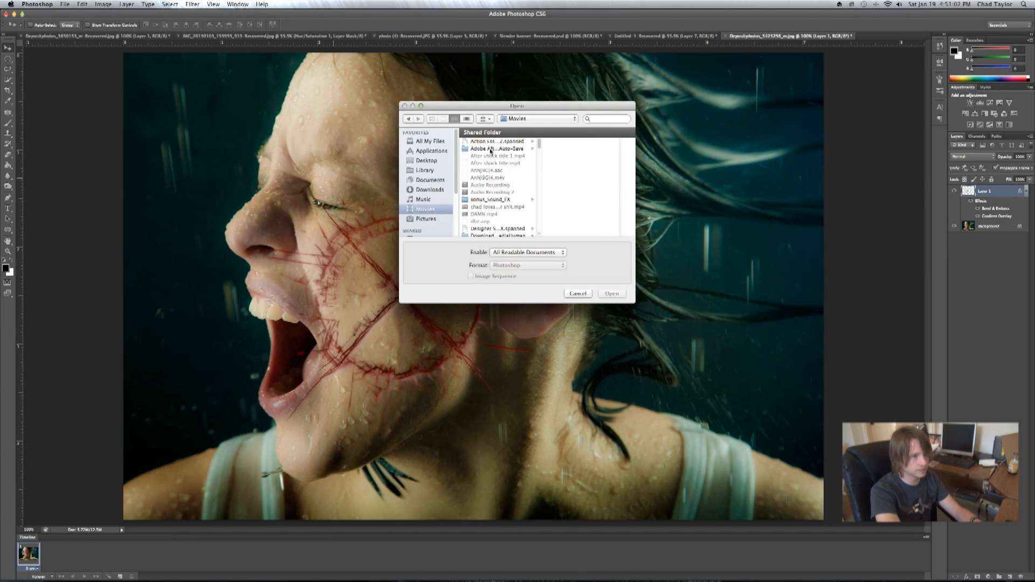
left_click(526, 149)
left_click(515, 142)
left_click(566, 143)
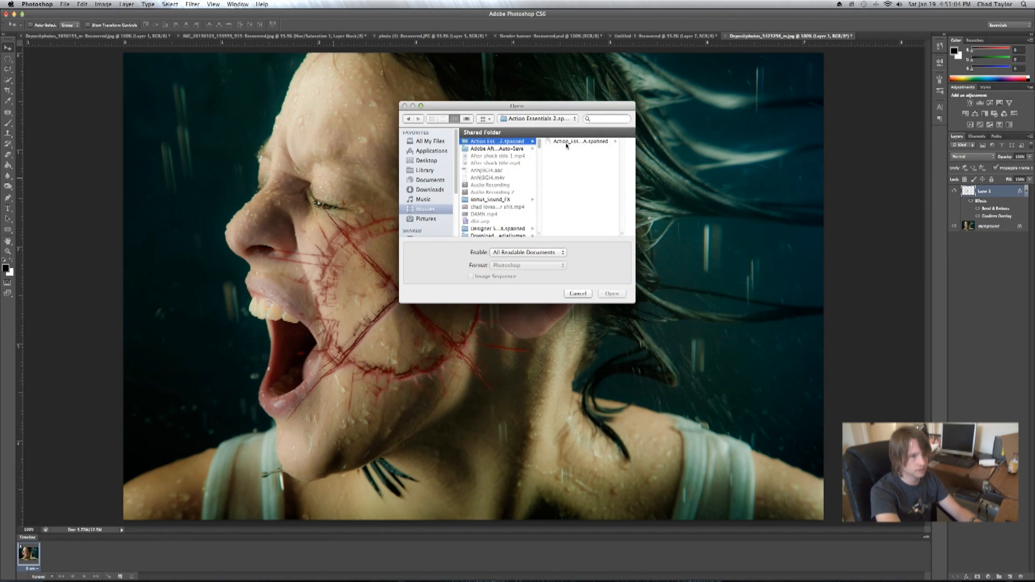
scroll(606, 183, "down", 4)
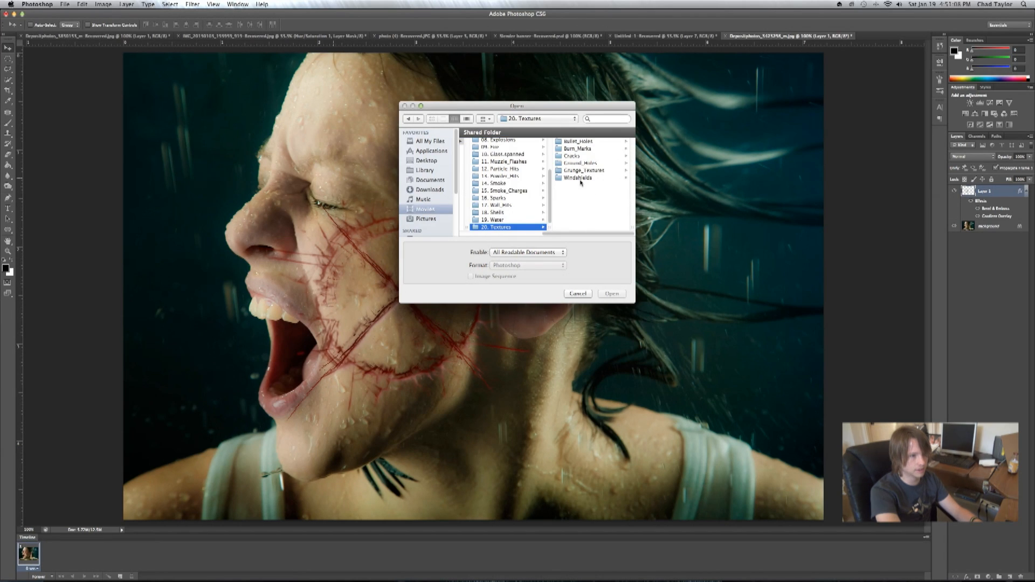
left_click(581, 171)
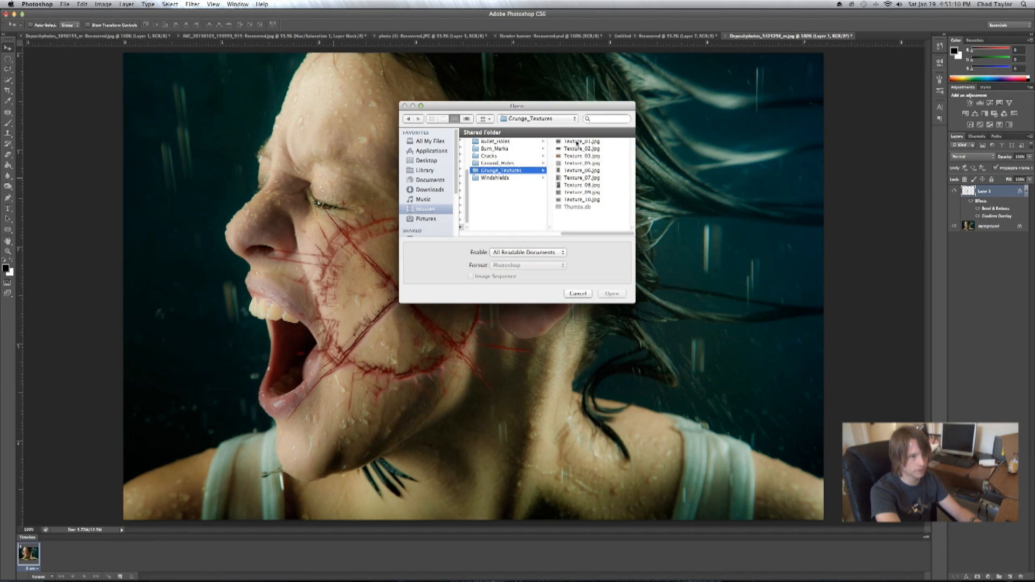
left_click(577, 142)
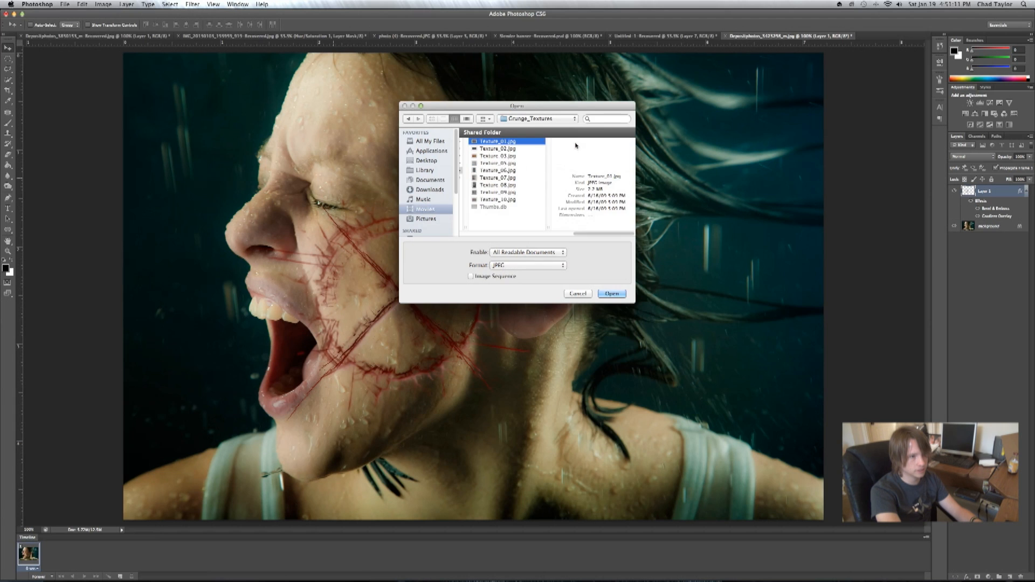
left_click(612, 294)
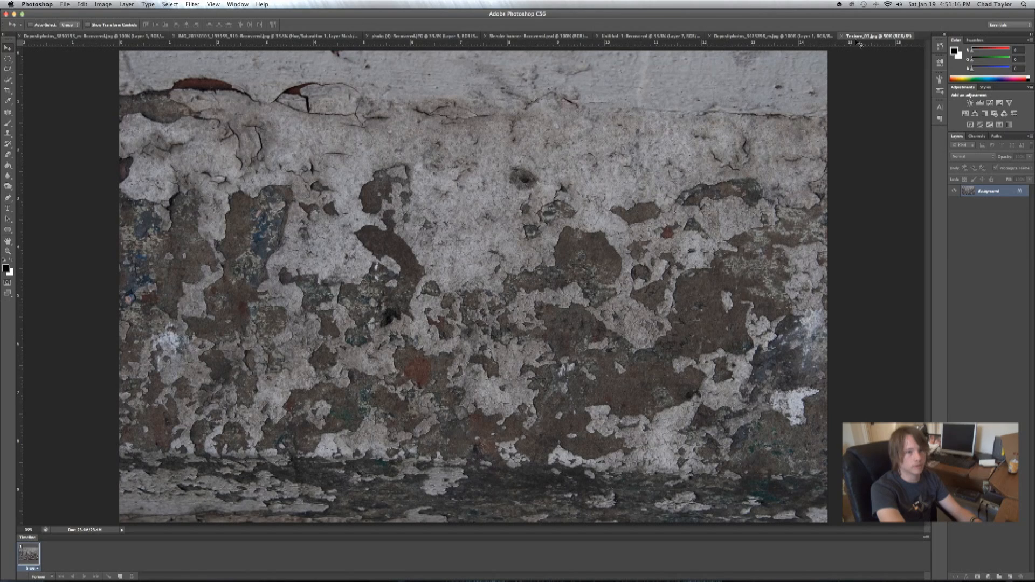
Step: Float the wall texture's window and copy the texture into the portrait document as a new layer above the logo
left_click_drag(859, 38, 839, 78)
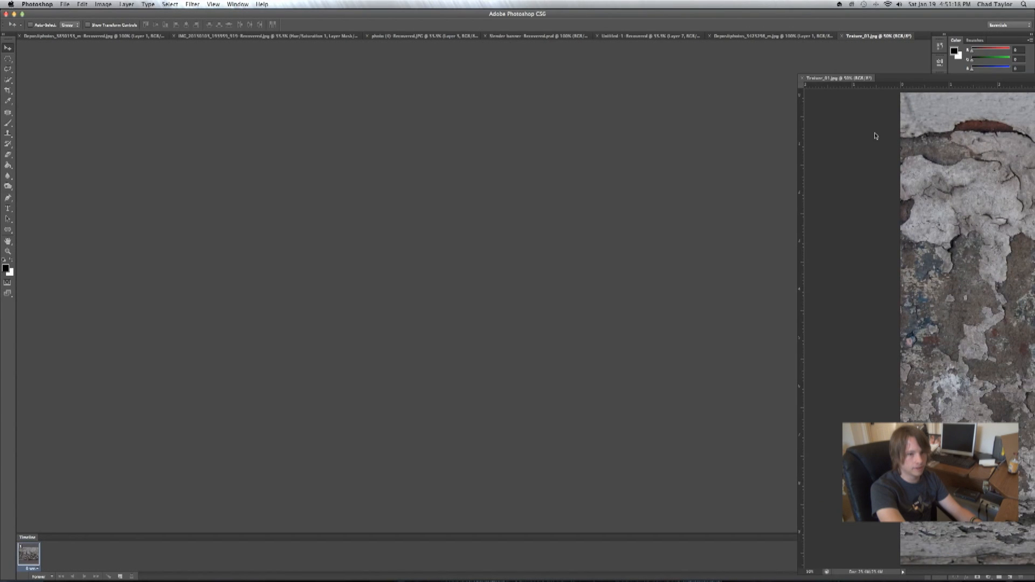
left_click_drag(945, 209, 944, 206)
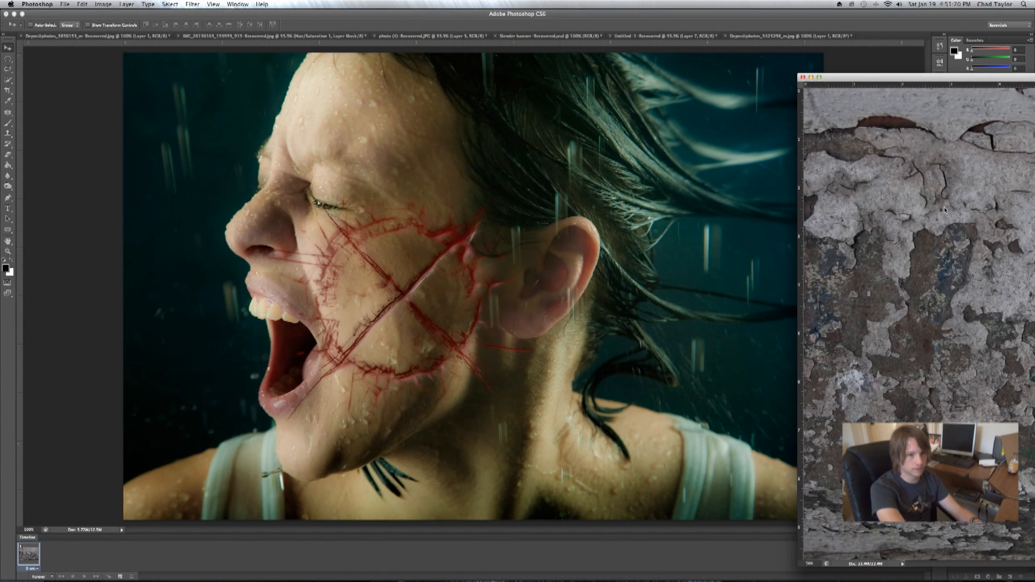
left_click(352, 222)
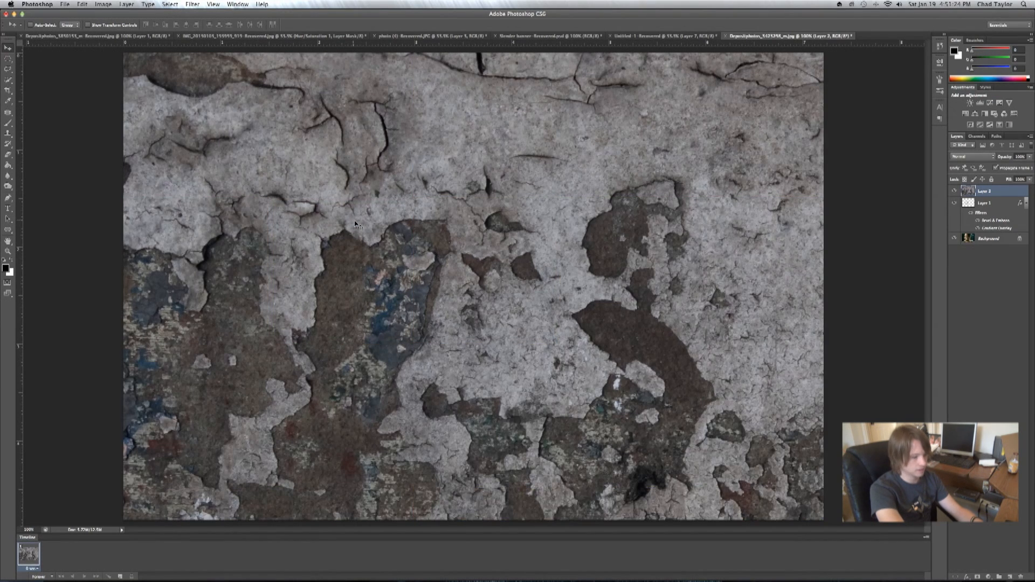
Step: Scale the texture layer down proportionally, position it over the logo on the cheek and apply the transformation
key("z")
left_click_drag(480, 289, 446, 298)
key("ctrl+t")
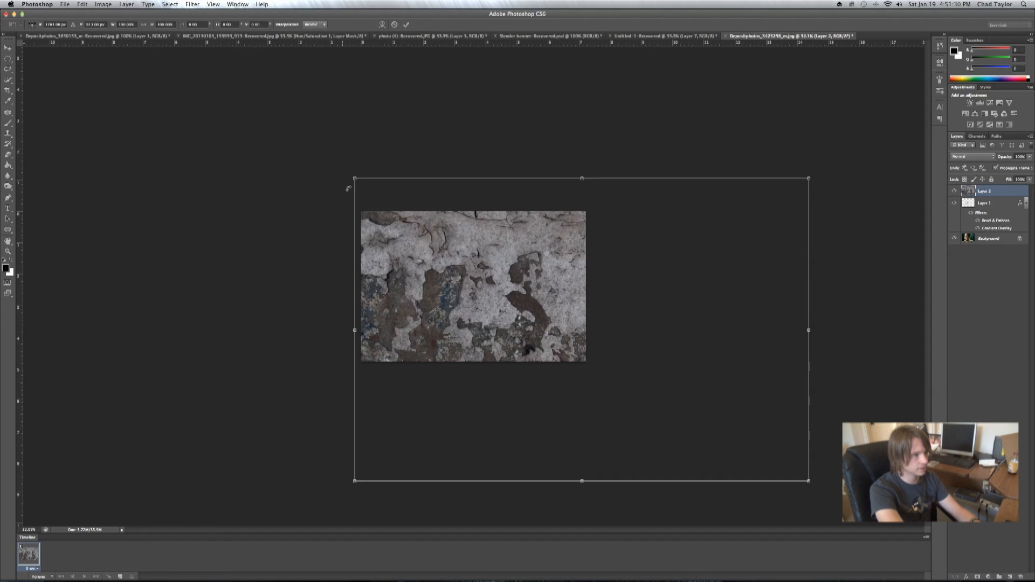
left_click_drag(356, 179, 488, 285)
left_click_drag(530, 327, 442, 299)
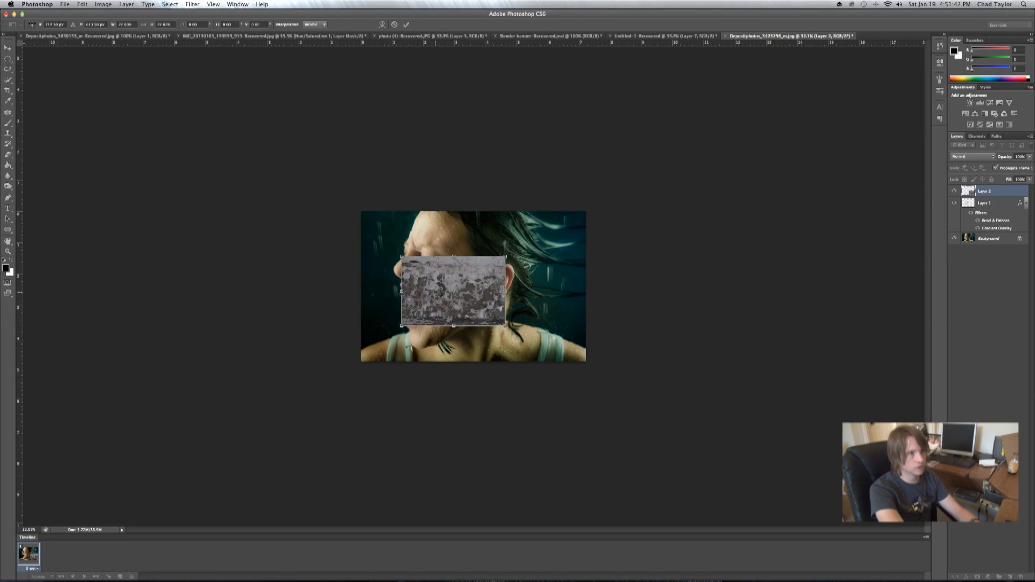
left_click(407, 25)
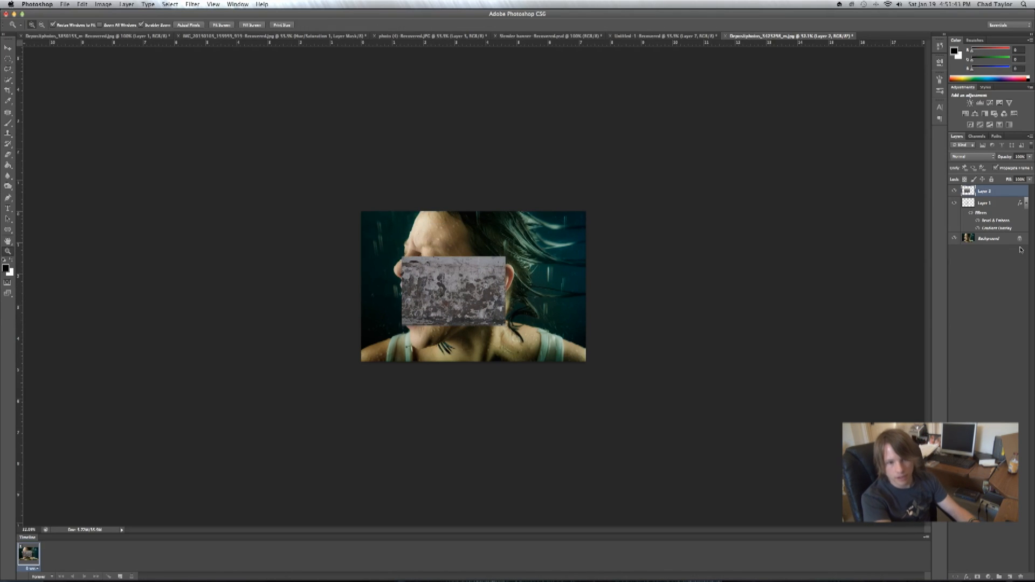
Step: Clip the texture layer to the logo layer so it fills only the scar shape
left_click(1009, 197, "alt")
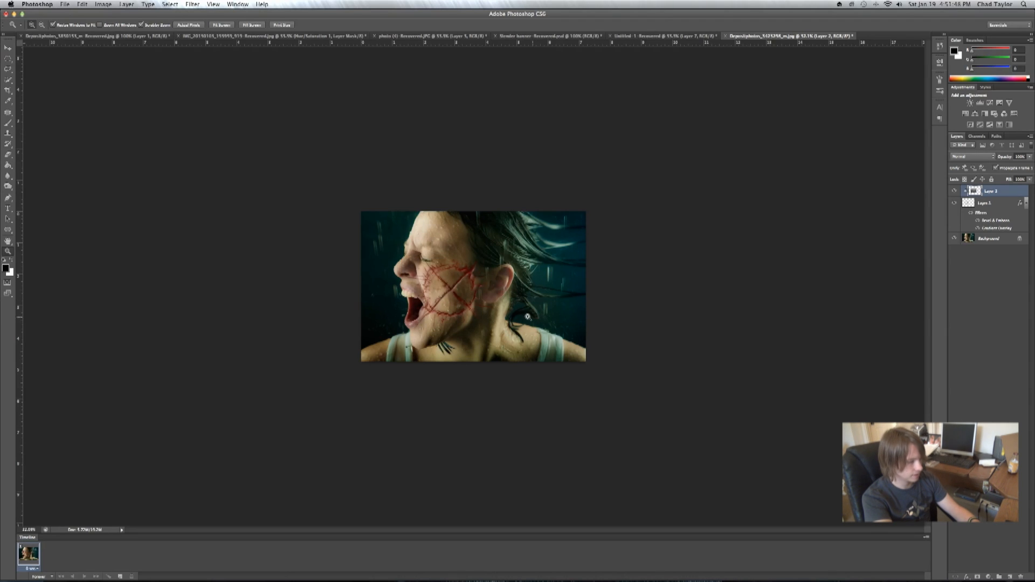
left_click(469, 299)
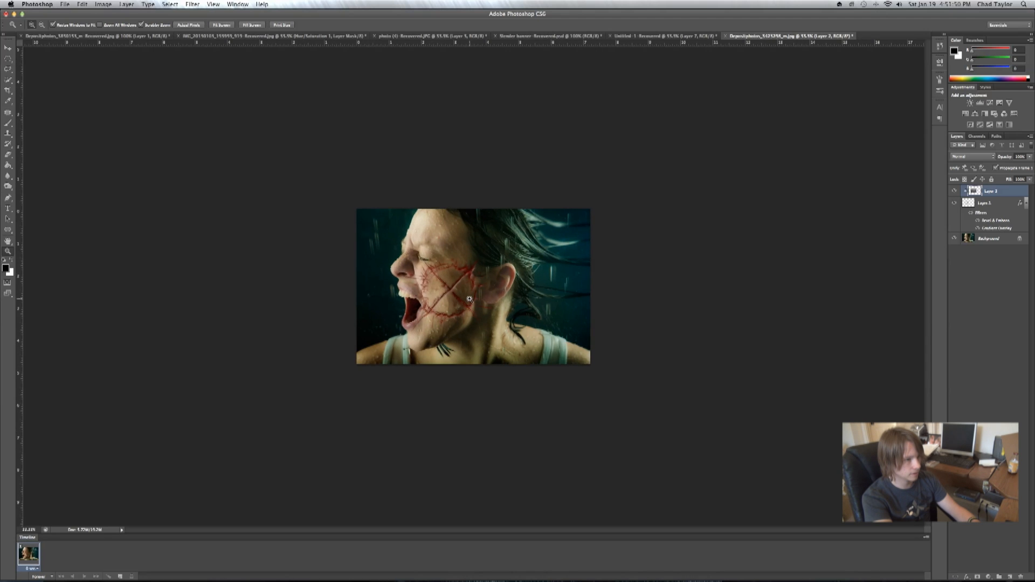
left_click(469, 299)
left_click(469, 299)
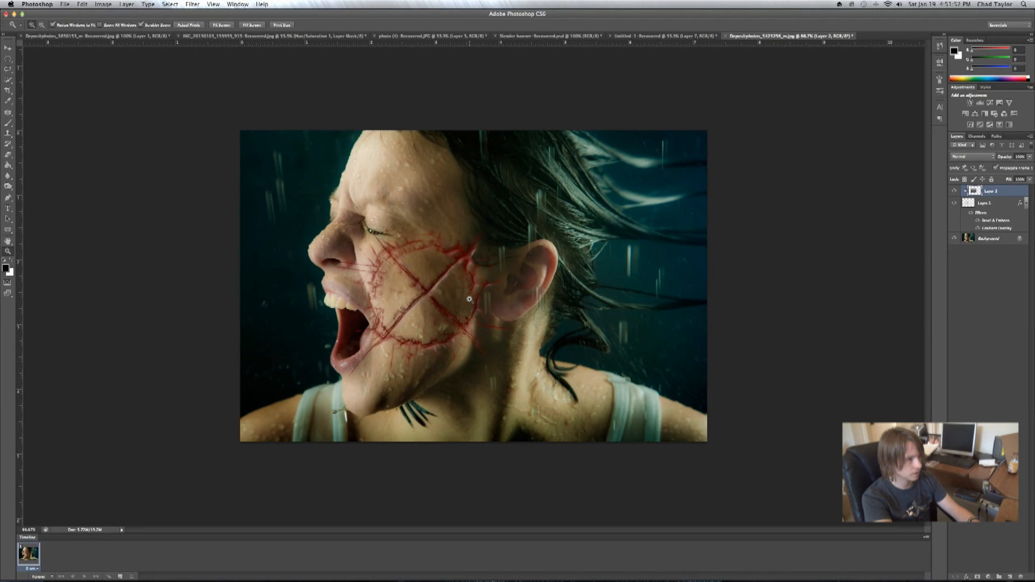
left_click(469, 299)
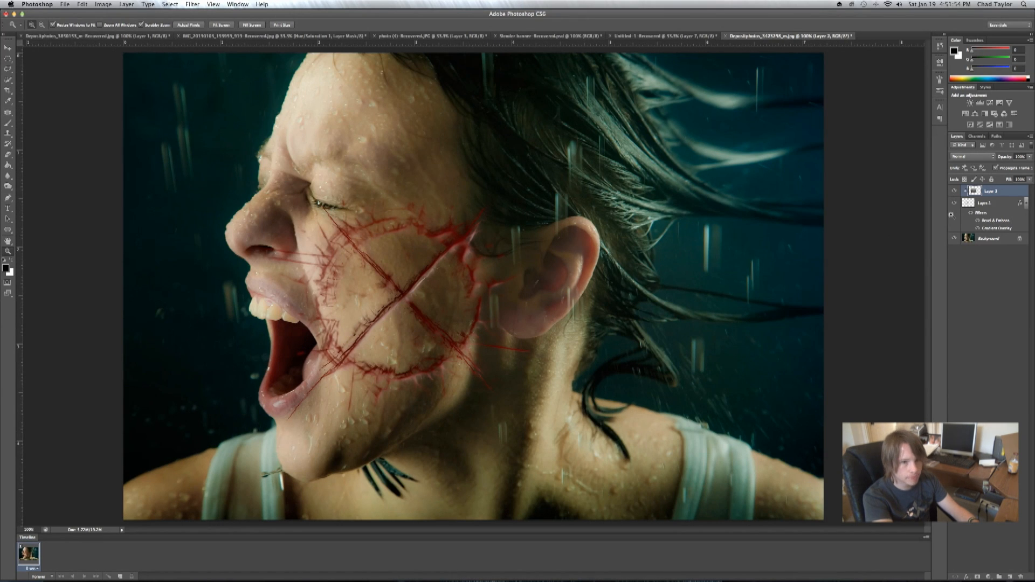
Step: Turn off the Gradient Overlay effect on the logo layer and accept the layer style
left_click(1001, 206)
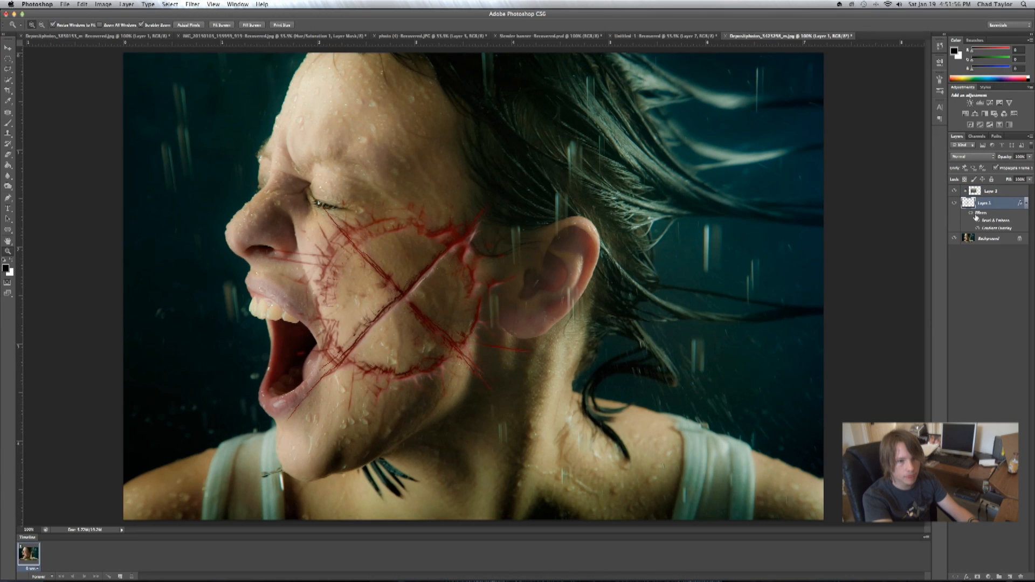
double_click(1001, 207)
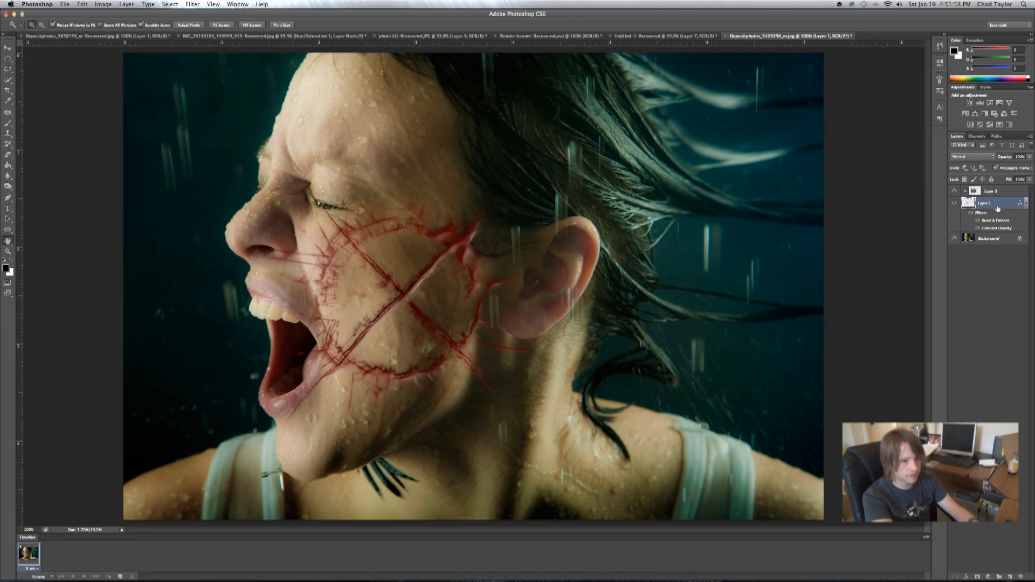
left_click(718, 406)
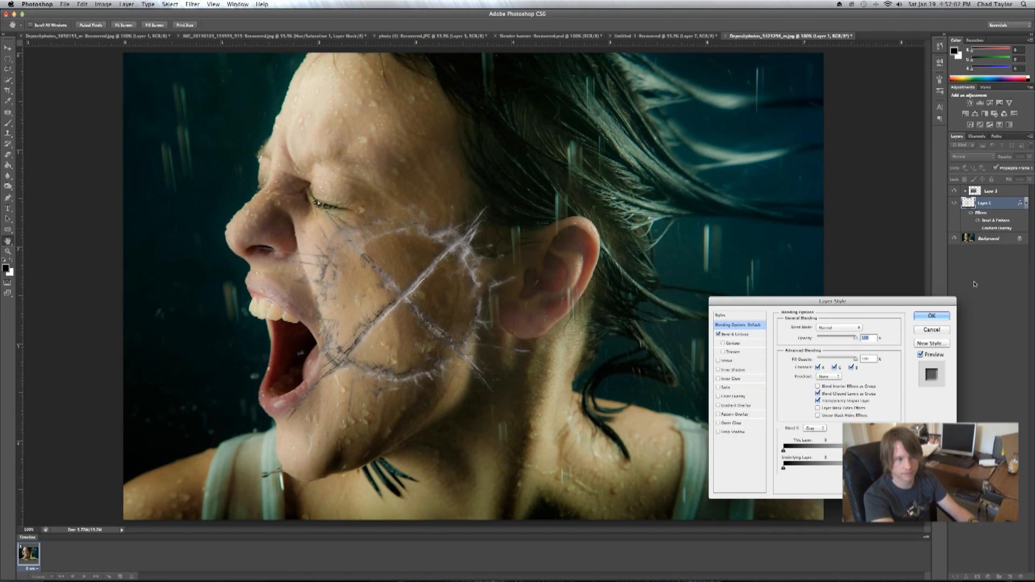
left_click(940, 318)
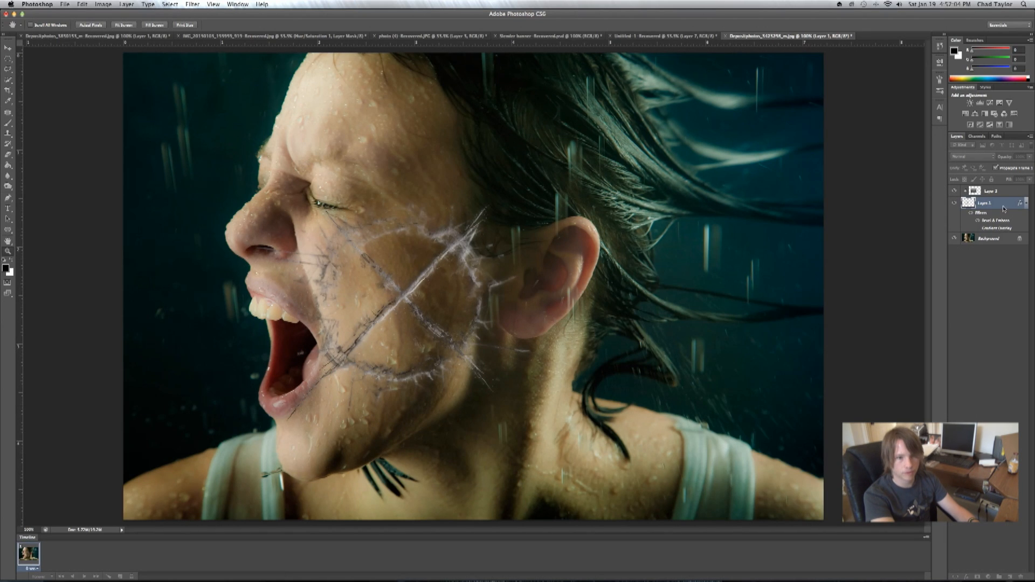
Step: Add a Hue/Saturation adjustment layer above the texture layer and clip it to the layers below
left_click(1003, 196)
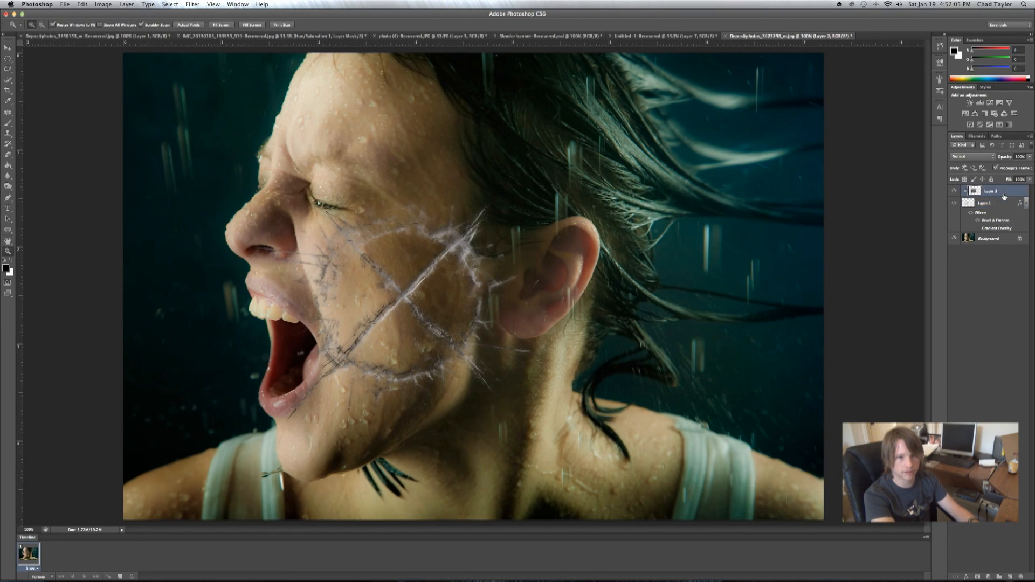
left_click(965, 115)
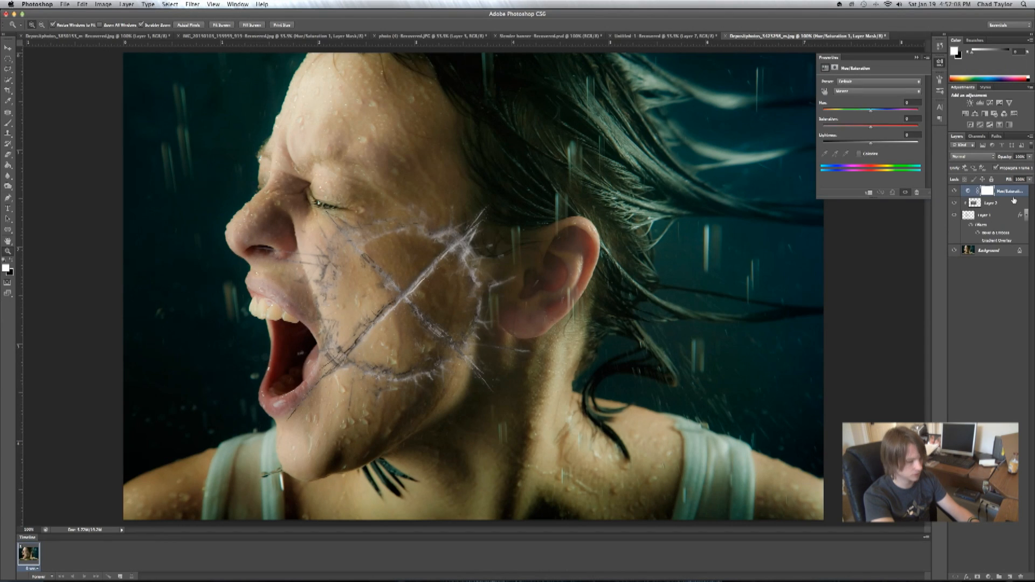
left_click(1010, 194, "alt")
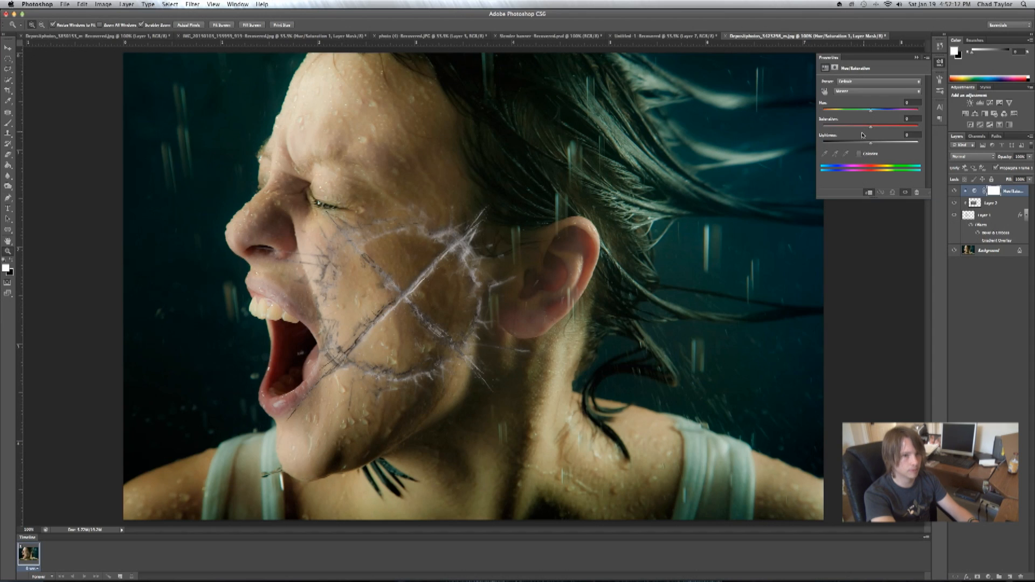
Step: Colorize the texture red with hue 0 and saturation 100, and lower the lightness to about -87
left_click(860, 155)
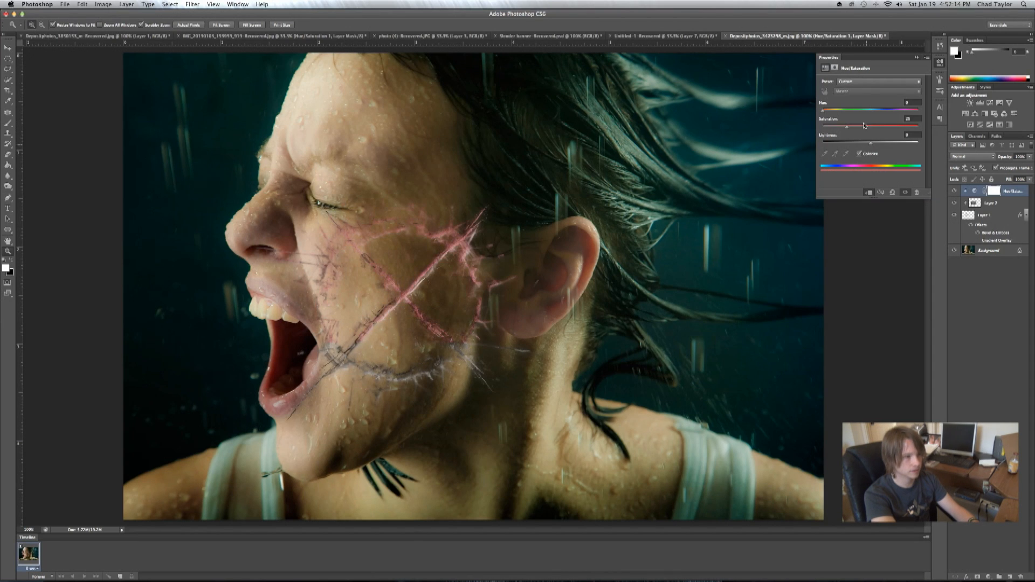
left_click_drag(887, 130, 918, 130)
left_click_drag(862, 145, 835, 151)
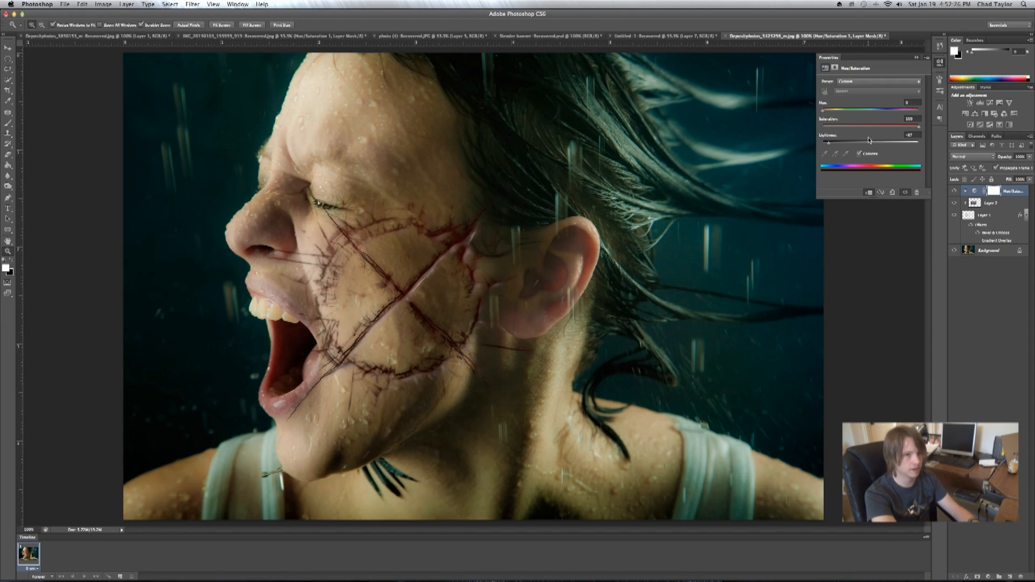
left_click(917, 58)
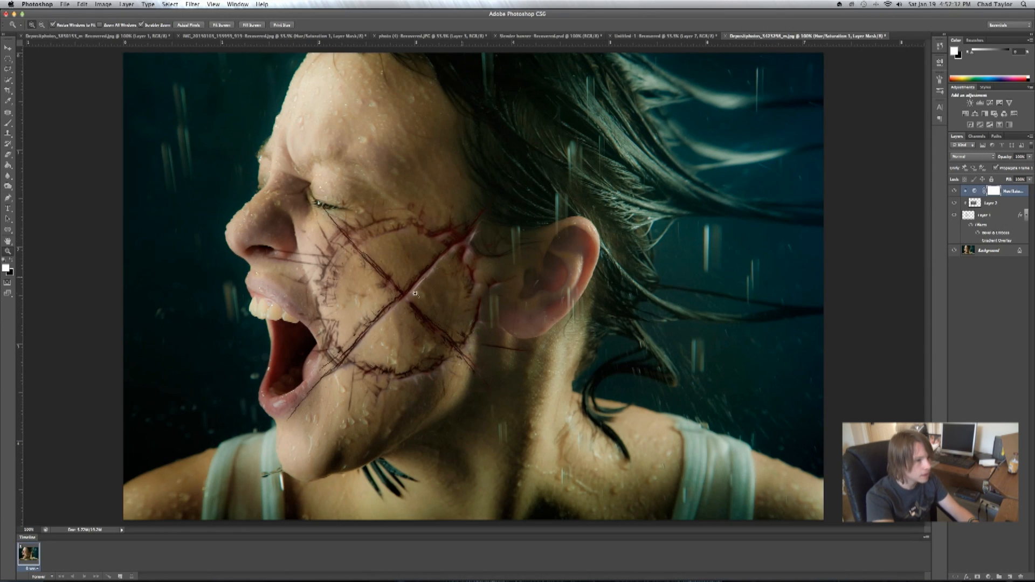
Step: Add Inner Shadow and Drop Shadow effects to the logo layer, with lower opacity and a larger size for the Multiply drop shadow
double_click(1006, 221)
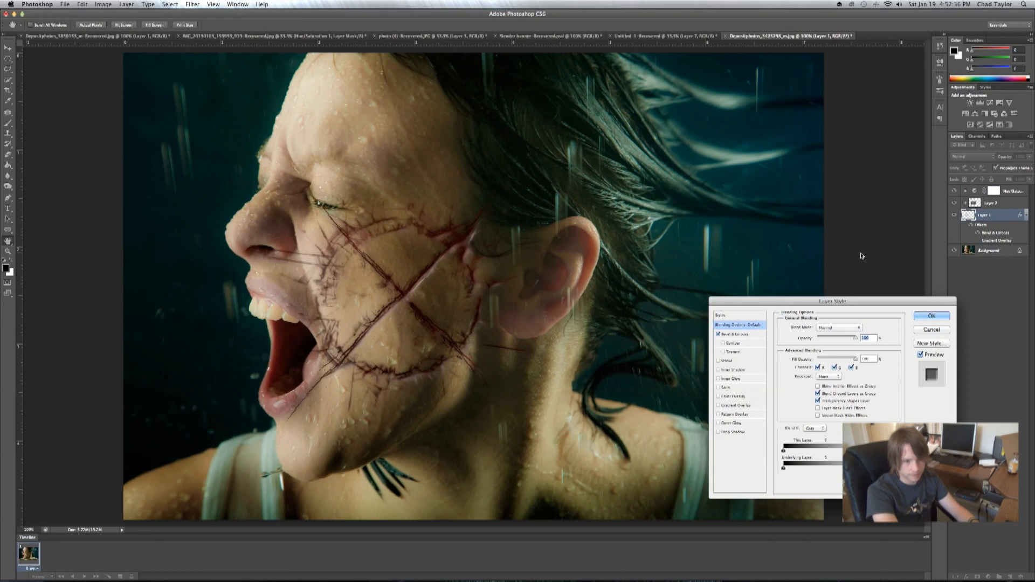
left_click(719, 370)
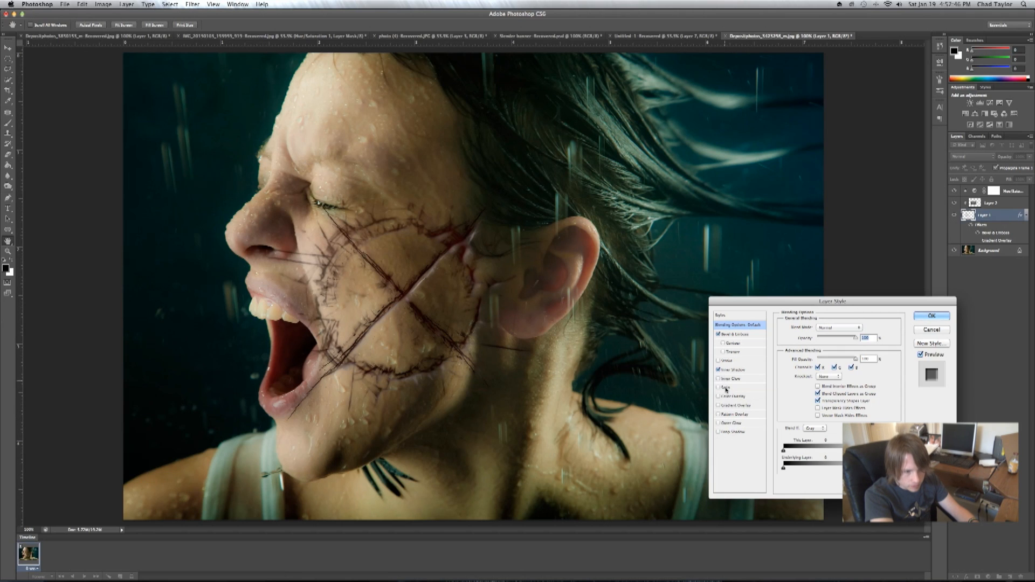
left_click(718, 432)
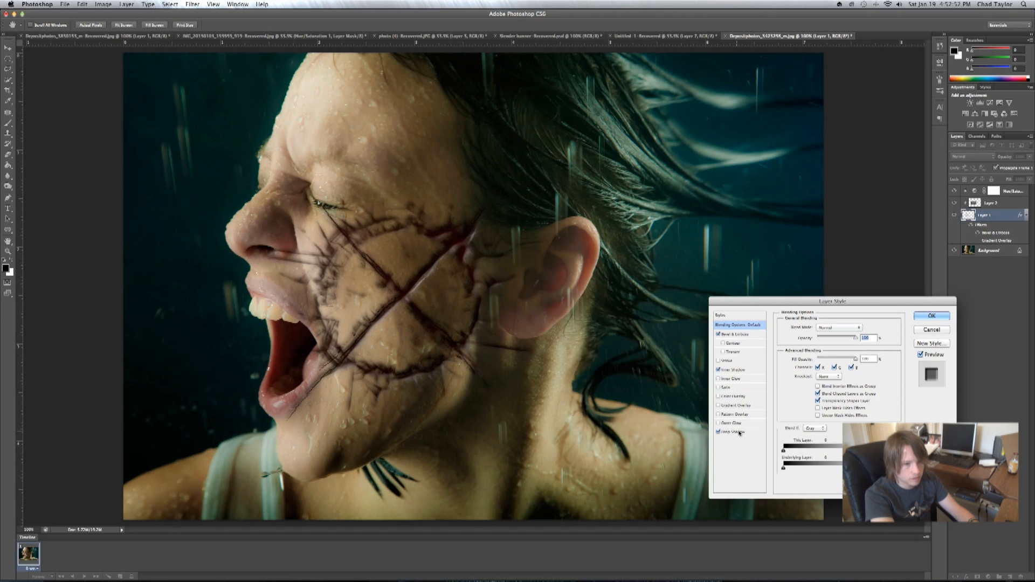
left_click(740, 433)
left_click(833, 328)
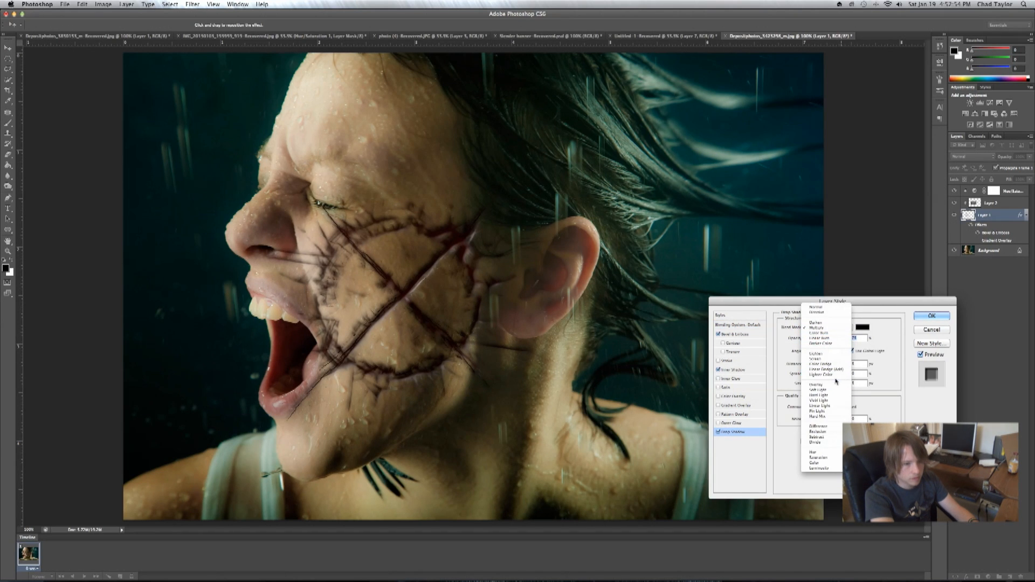
left_click(834, 381)
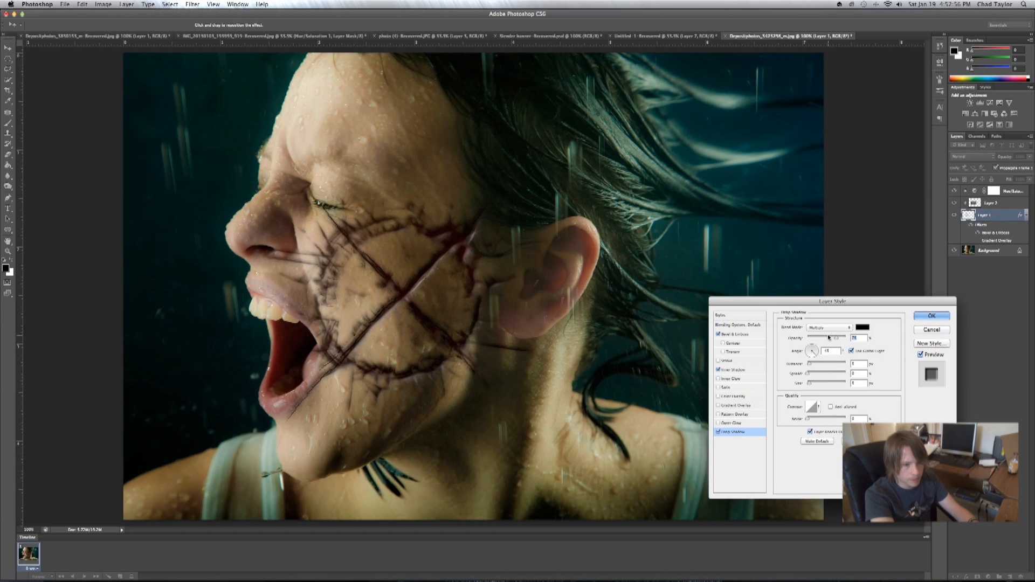
left_click_drag(828, 339, 817, 340)
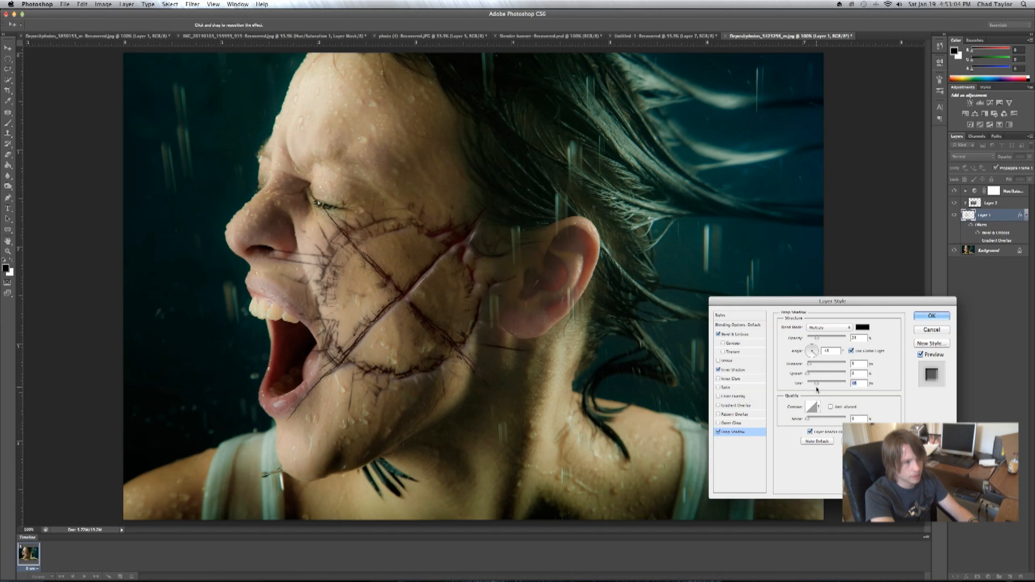
left_click(933, 316)
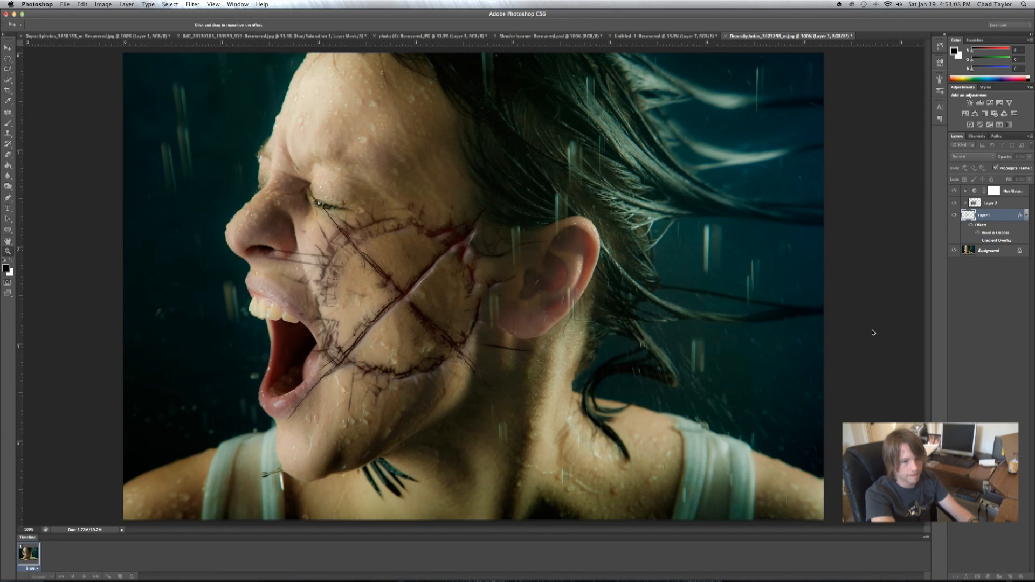
Step: Add an Outer Glow effect to the logo layer and increase the glow's size
double_click(1002, 220)
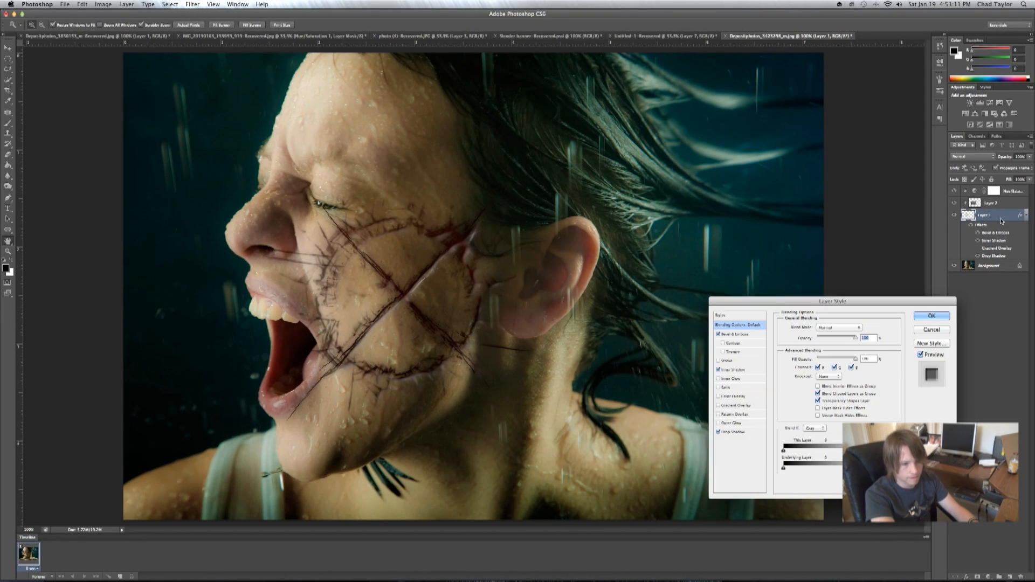
left_click(731, 424)
left_click_drag(810, 401, 819, 401)
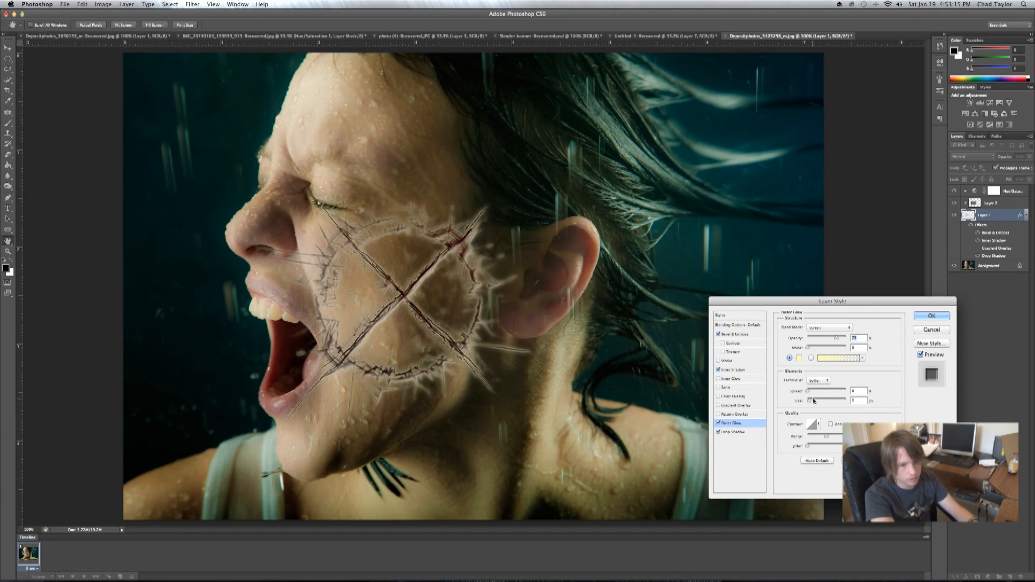
Step: Set the outer glow color to a very dark purple with hue 275, saturation 100 and brightness 17, and accept the layer style
left_click(800, 359)
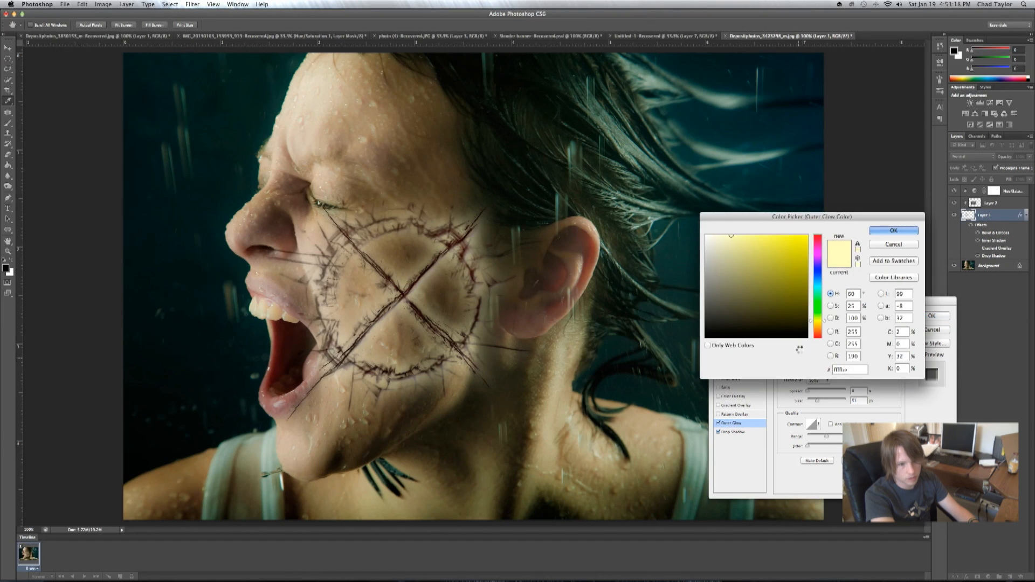
left_click(819, 276)
left_click_drag(819, 275, 820, 260)
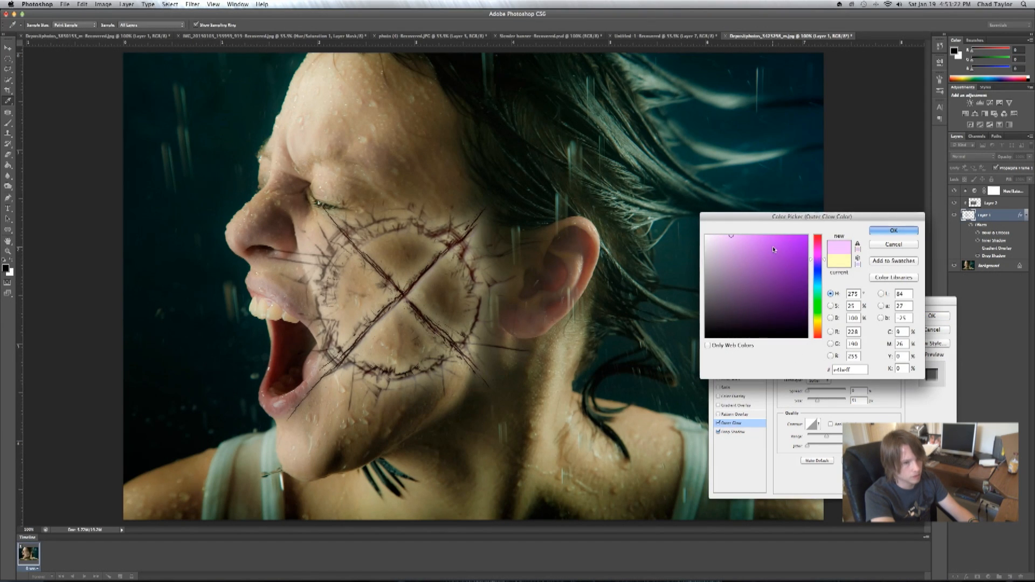
mouse_move(780, 246)
left_mouse_down()
mouse_move(810, 284)
mouse_move(810, 331)
left_mouse_up()
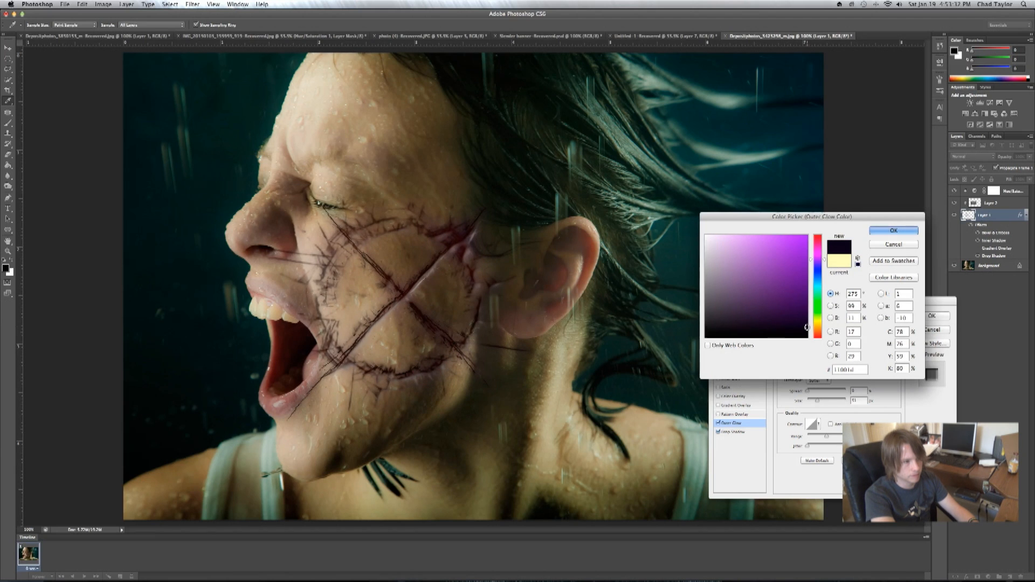
left_click_drag(806, 328, 809, 321)
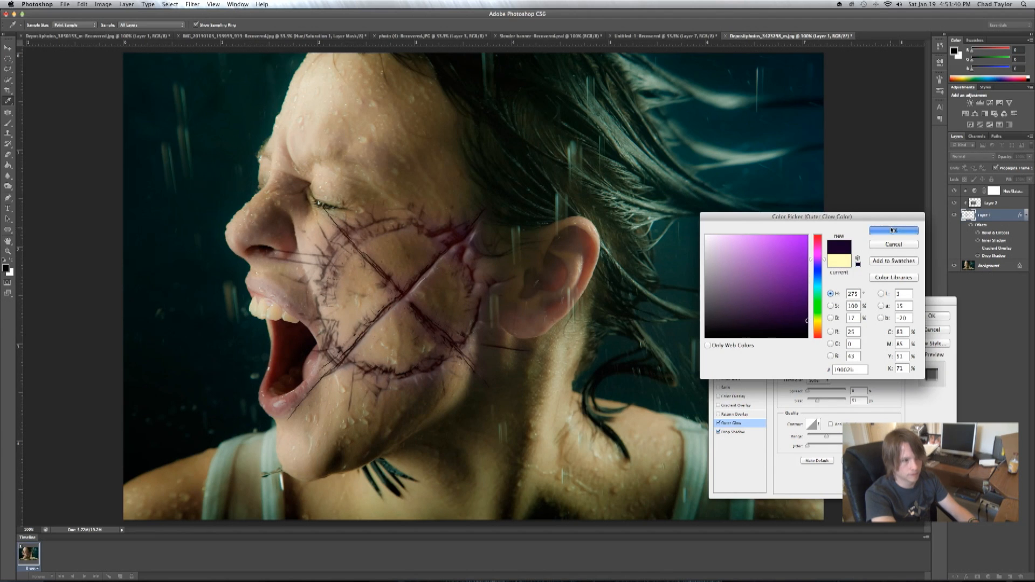
key("Return")
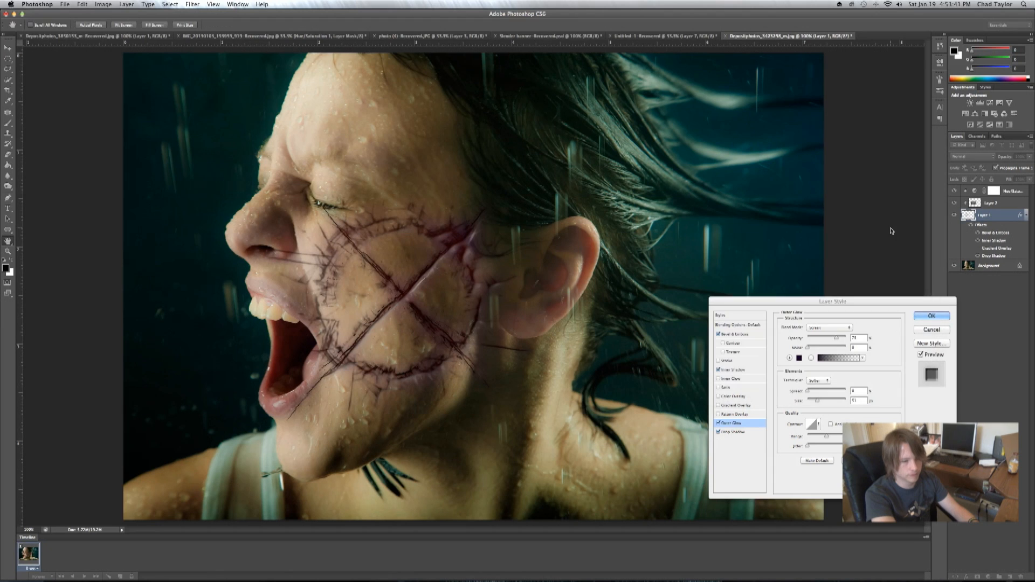
key("Return")
Step: Shift the clipped texture layer slightly up and toward the nose within the scar shape
key("z")
left_click(1018, 205)
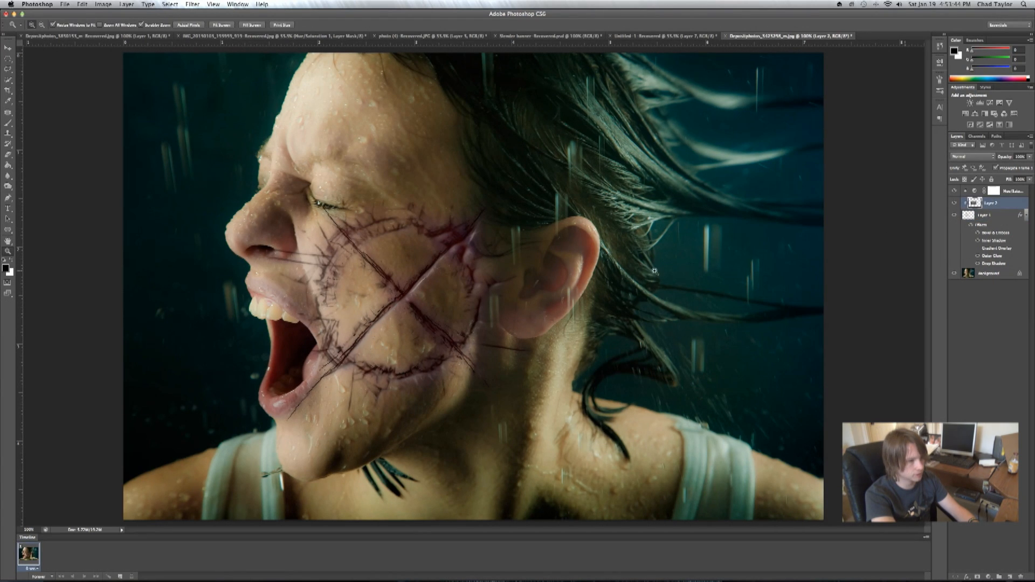
key("v")
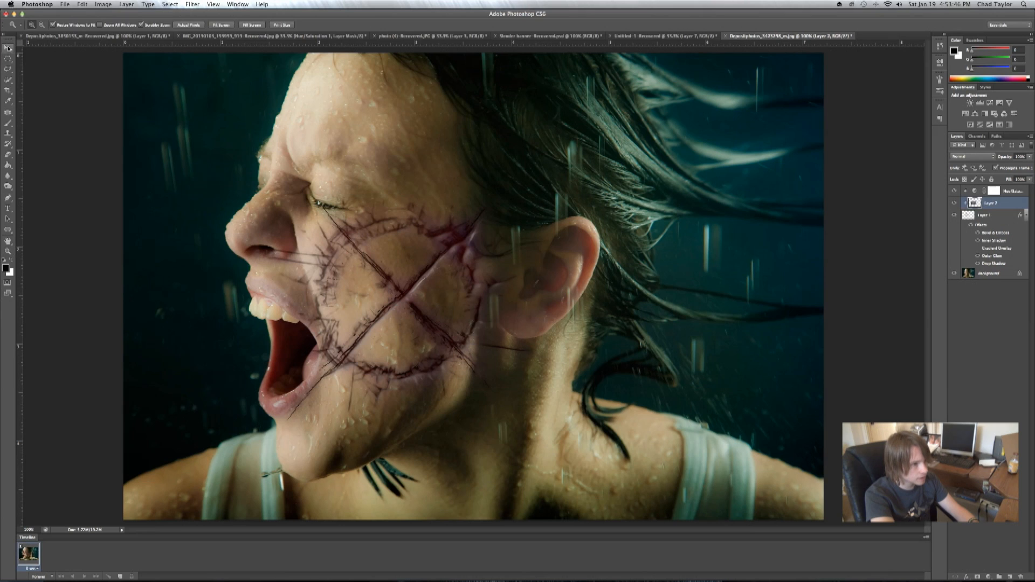
left_click_drag(405, 319, 372, 289)
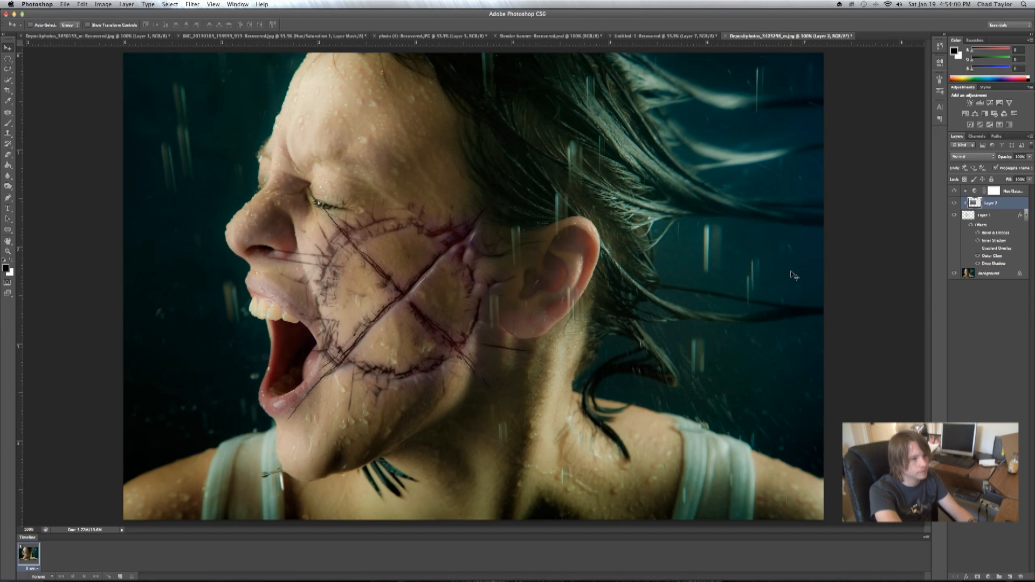
Step: Change the logo layer's Bevel & Emboss style to Pillow Emboss
double_click(1006, 220)
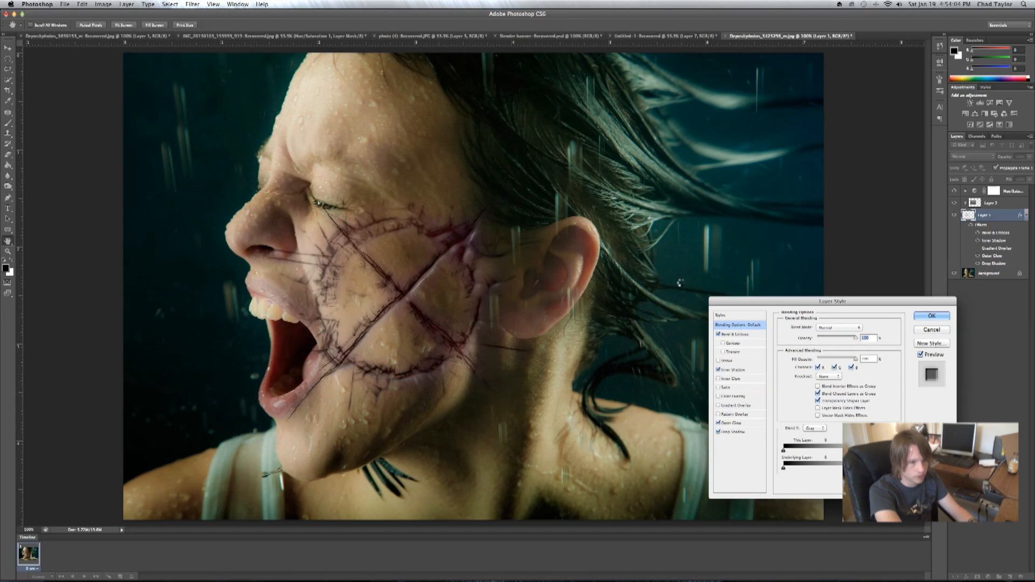
left_click(737, 334)
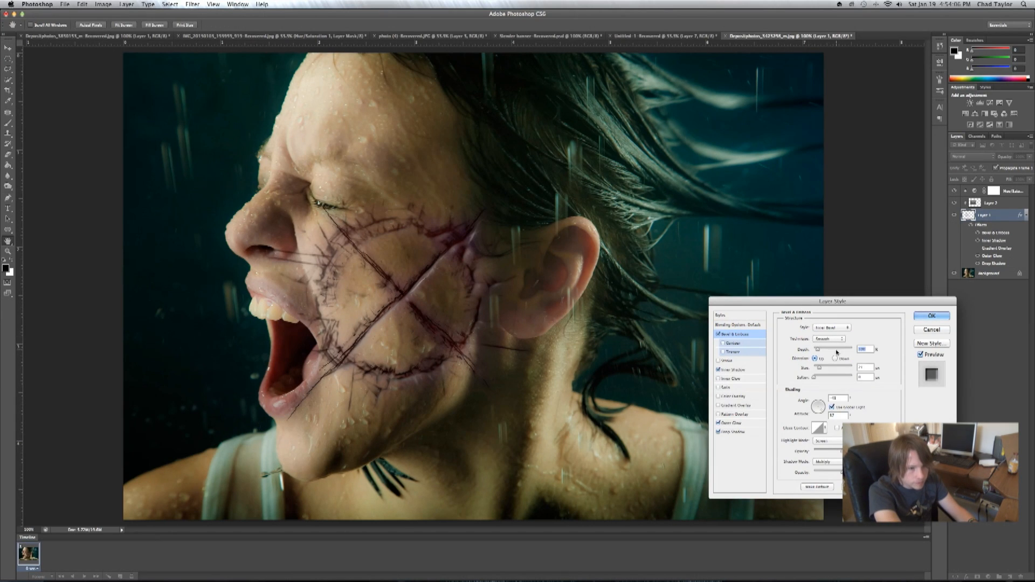
left_click(830, 327)
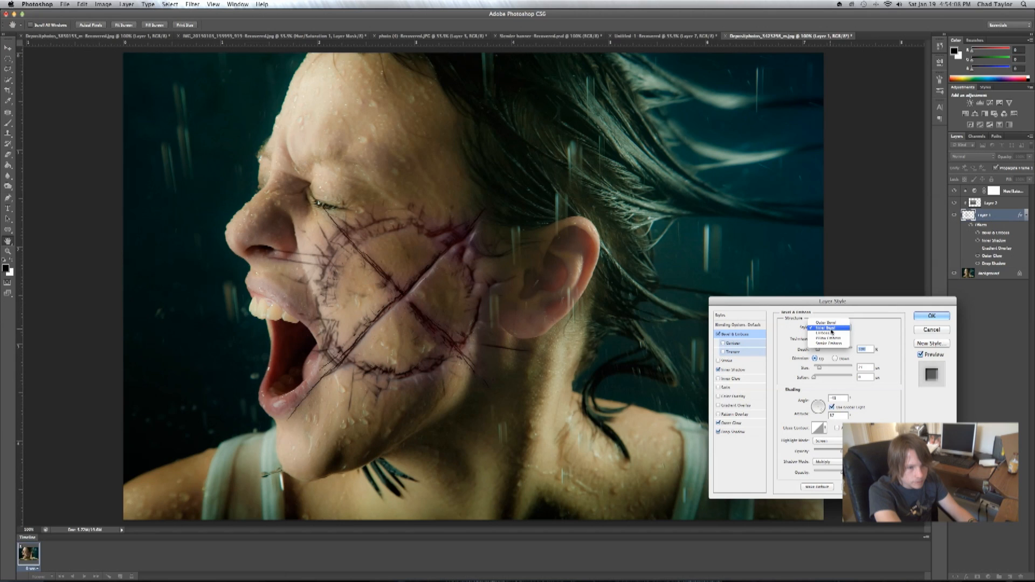
left_click(830, 339)
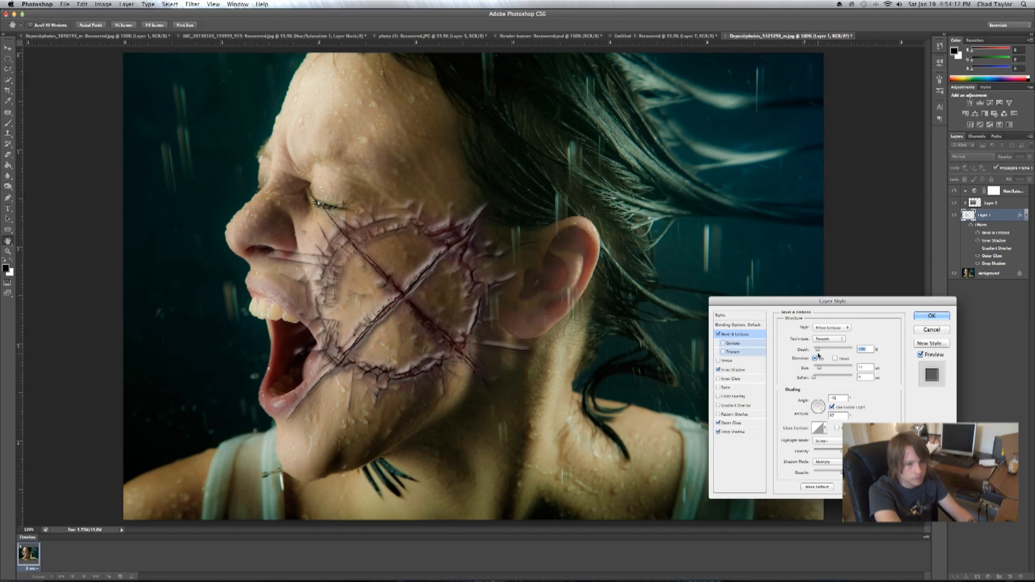
Step: Reduce the depth and size of the pillow emboss so the scar edges look subtler, and accept the layer style
left_click_drag(818, 351, 816, 352)
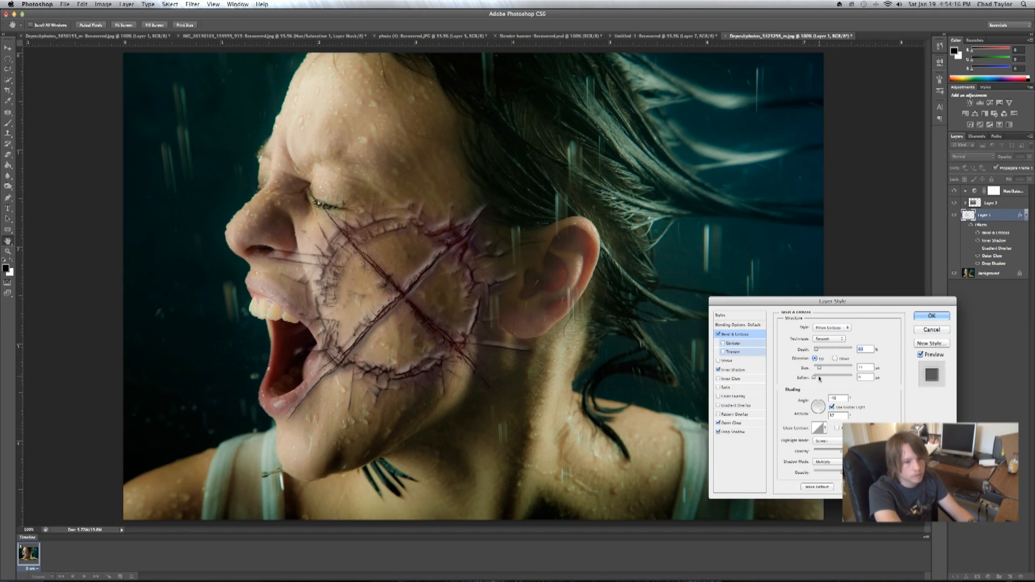
left_click_drag(819, 368, 823, 368)
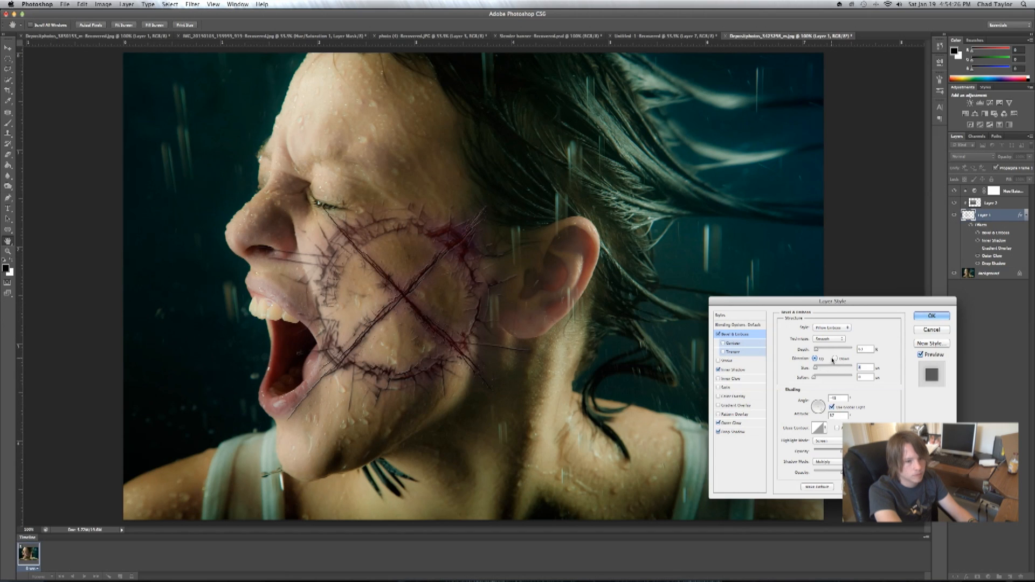
left_click_drag(817, 351, 819, 352)
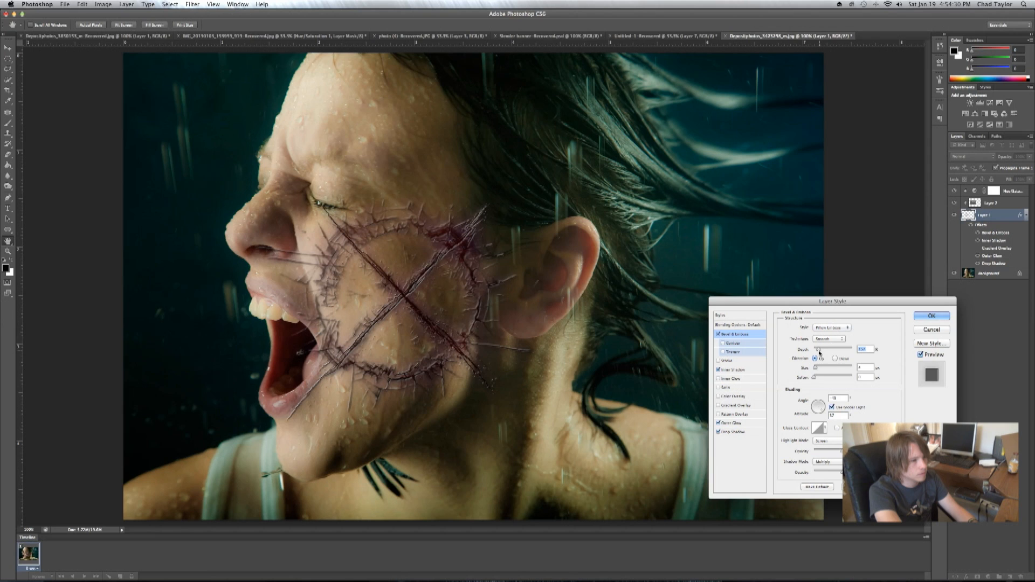
left_click_drag(819, 352, 816, 351)
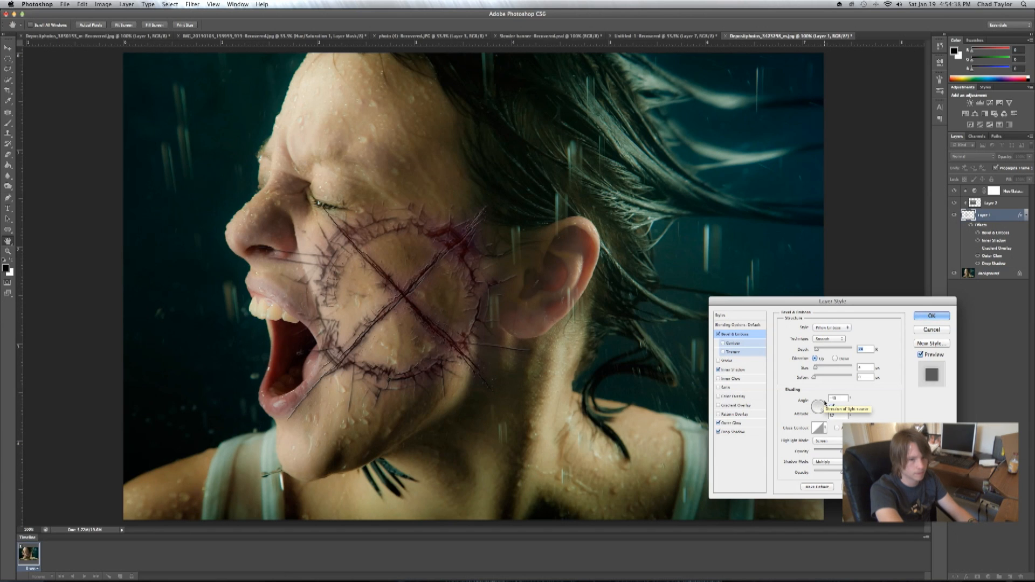
left_click(928, 318)
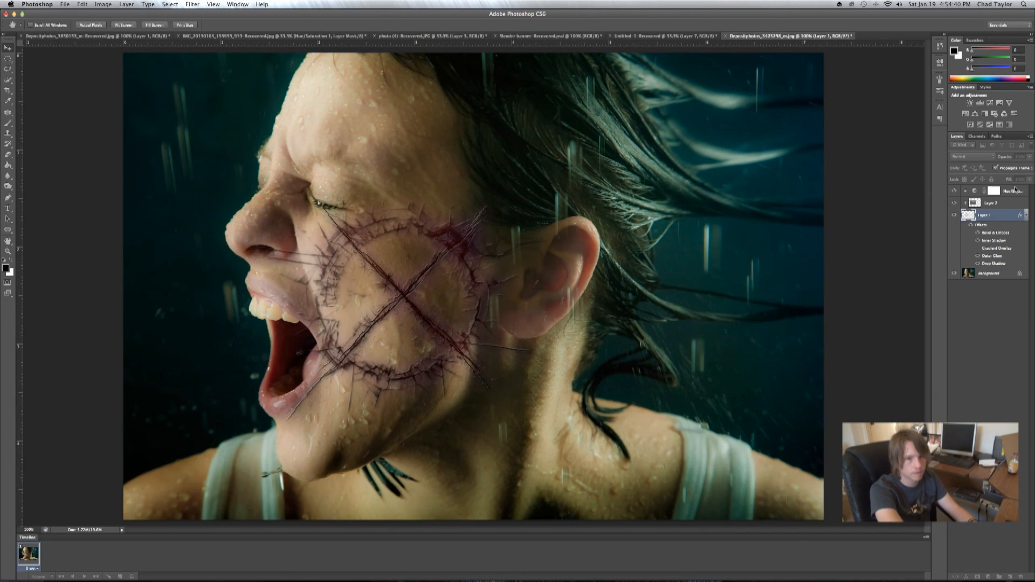
Step: Set the logo layer's blend mode to Overlay and soften it with a Gaussian Blur of slightly over 1 pixel
left_click(972, 156)
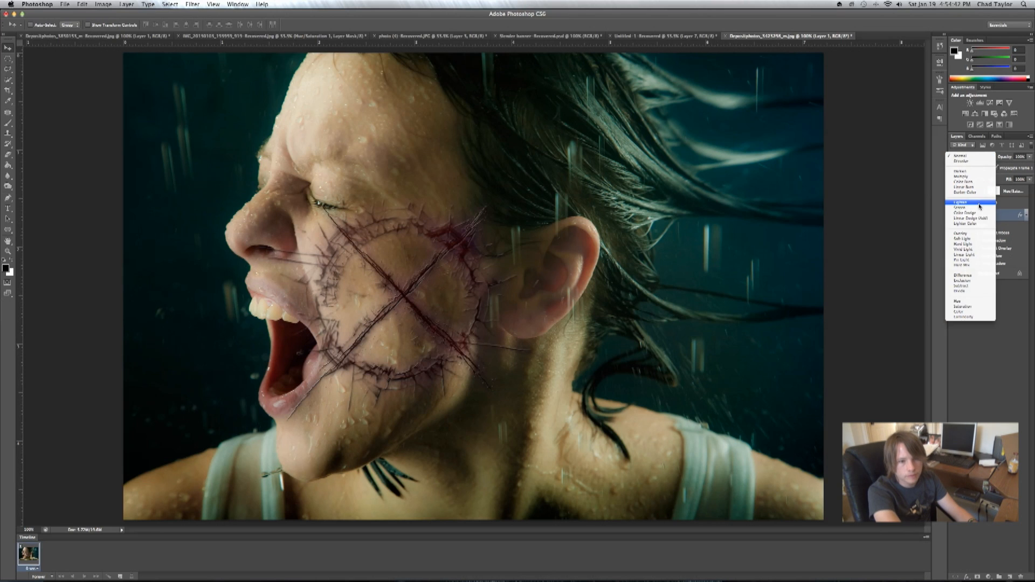
left_click(974, 233)
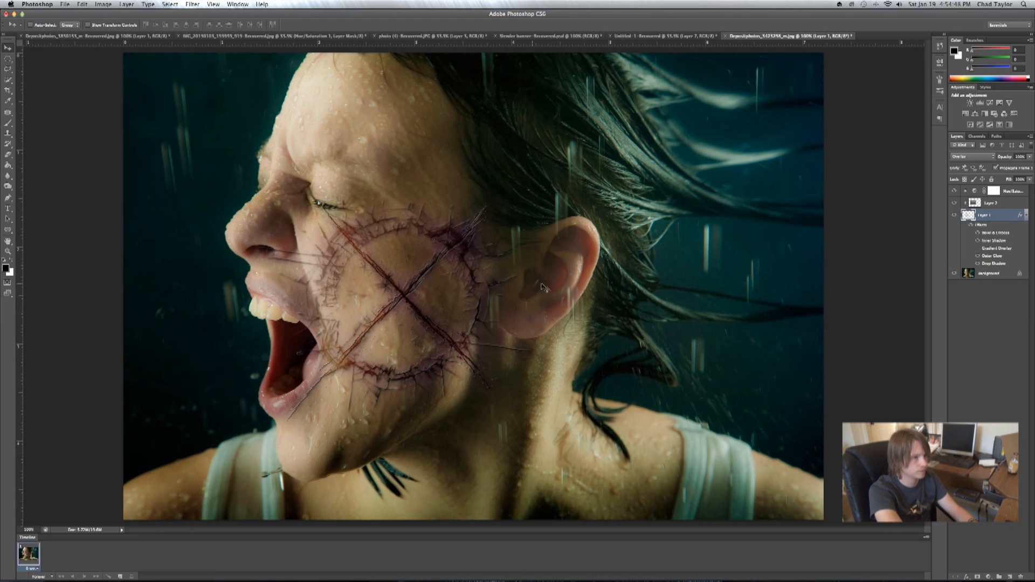
left_click(238, 4)
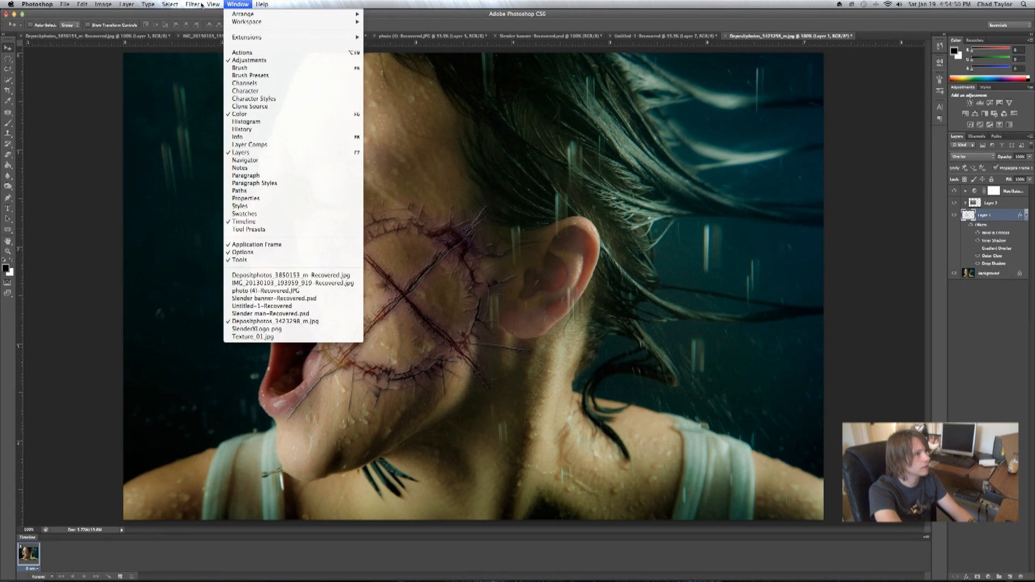
mouse_move(236, 100)
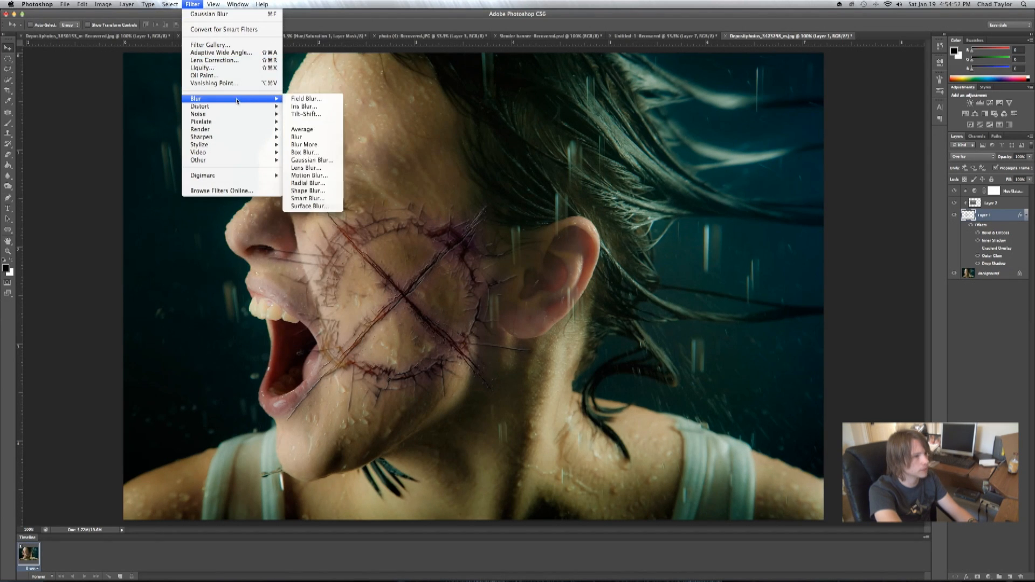
left_click(328, 162)
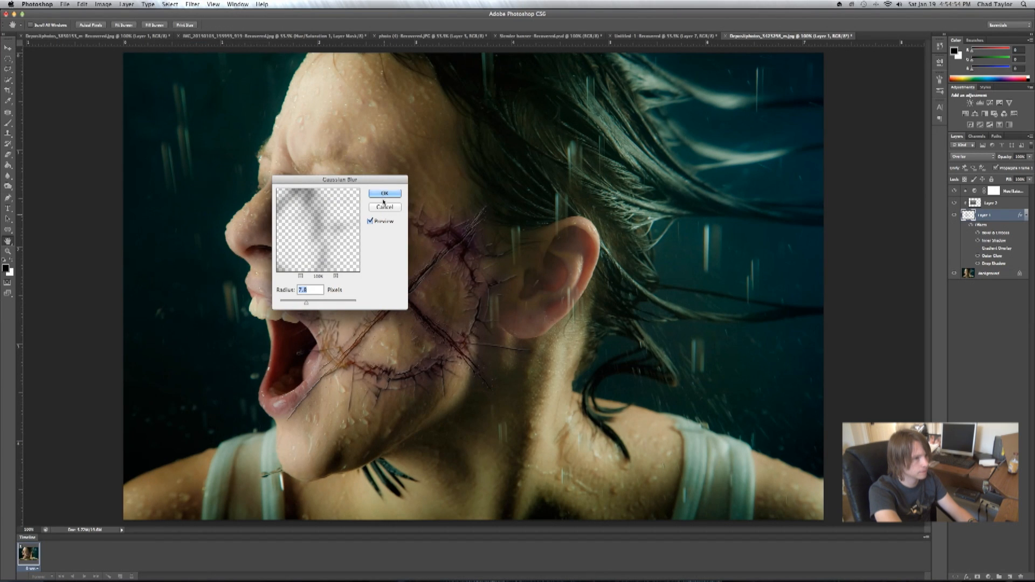
left_click_drag(363, 183, 778, 158)
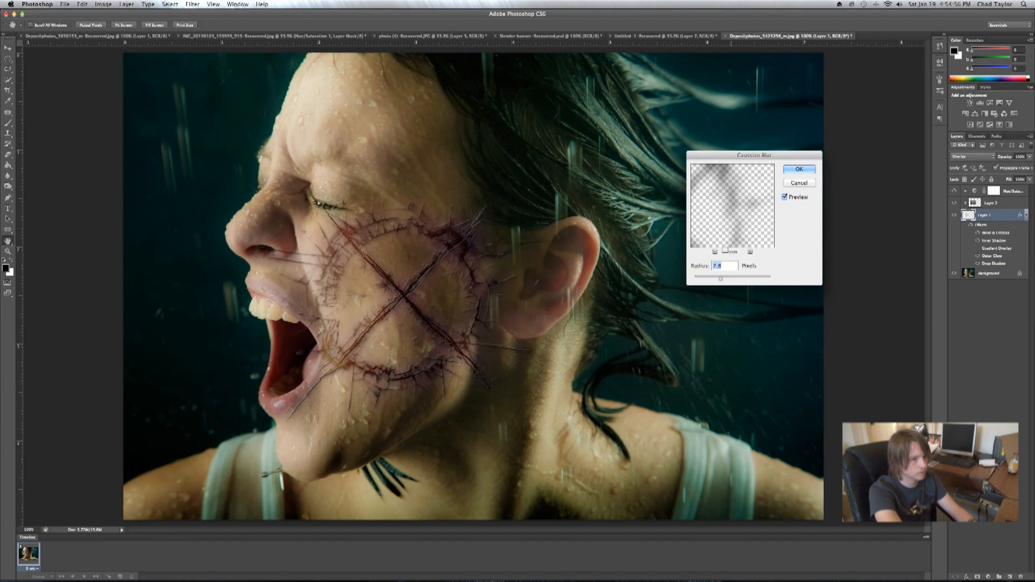
left_click_drag(720, 278, 698, 279)
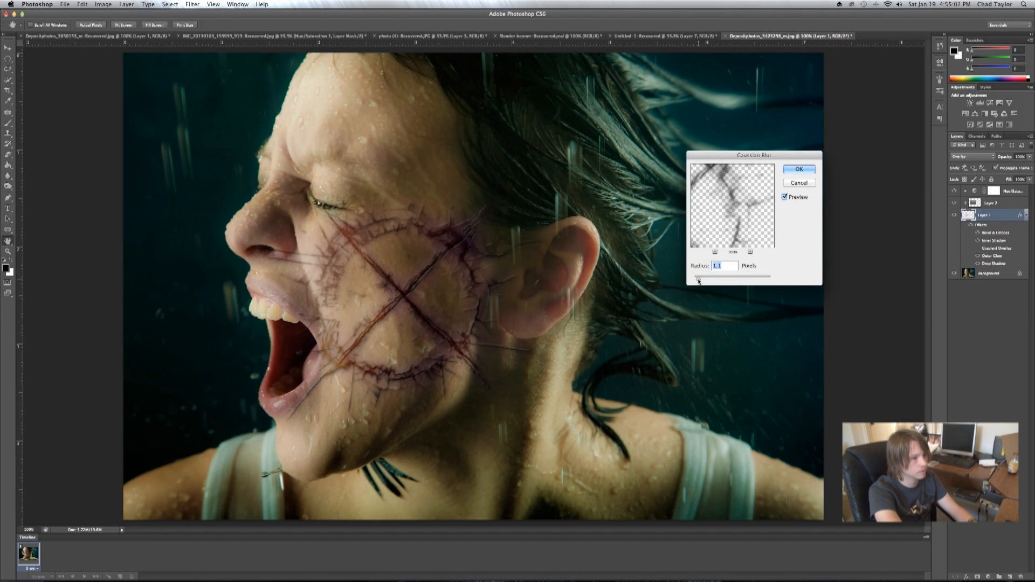
left_click_drag(699, 280, 700, 281)
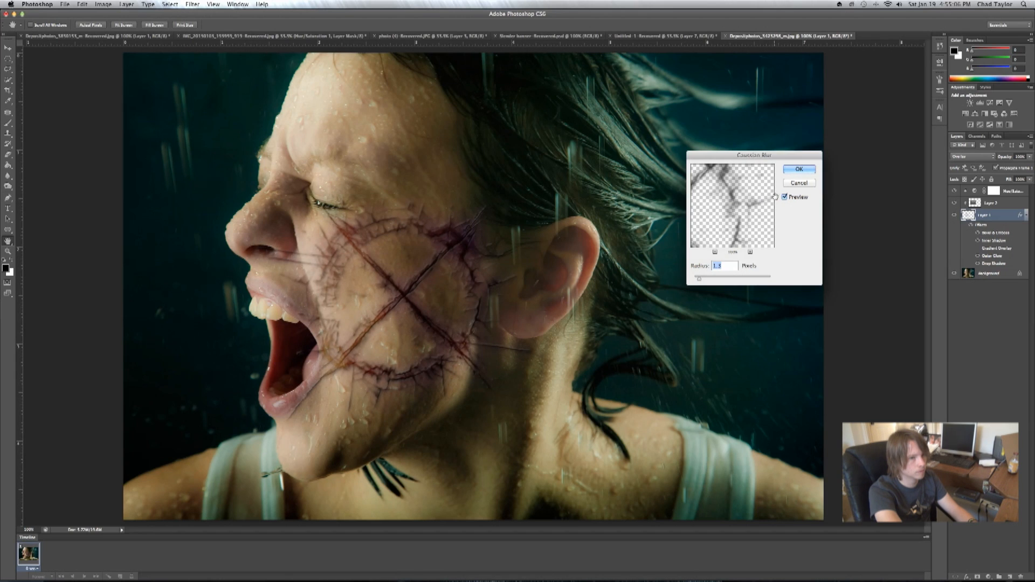
left_click(799, 169)
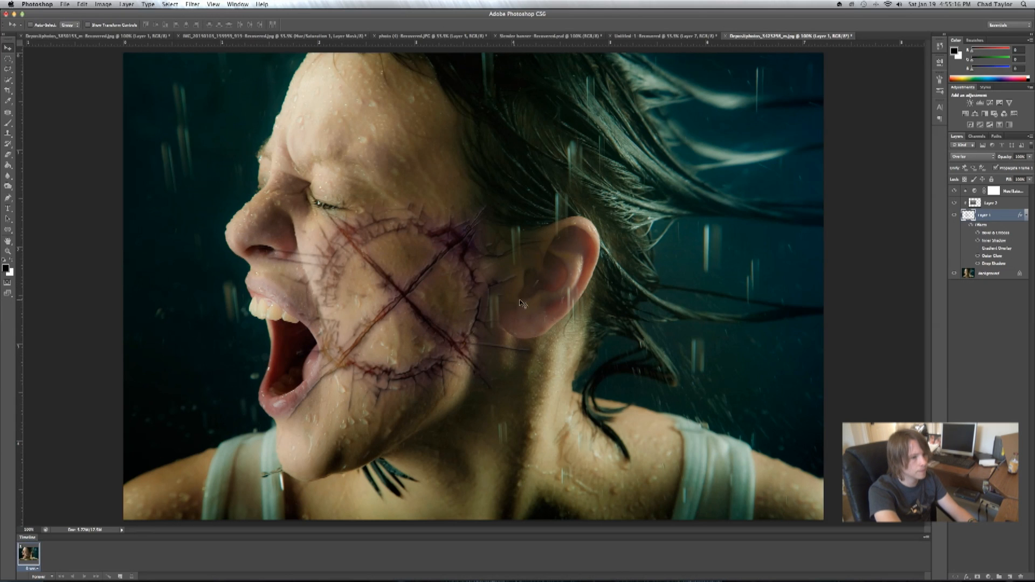
Step: Copy a circular cheek area inside the scar ring, feathered by 10 pixels, from the background to a new layer
left_click(995, 274)
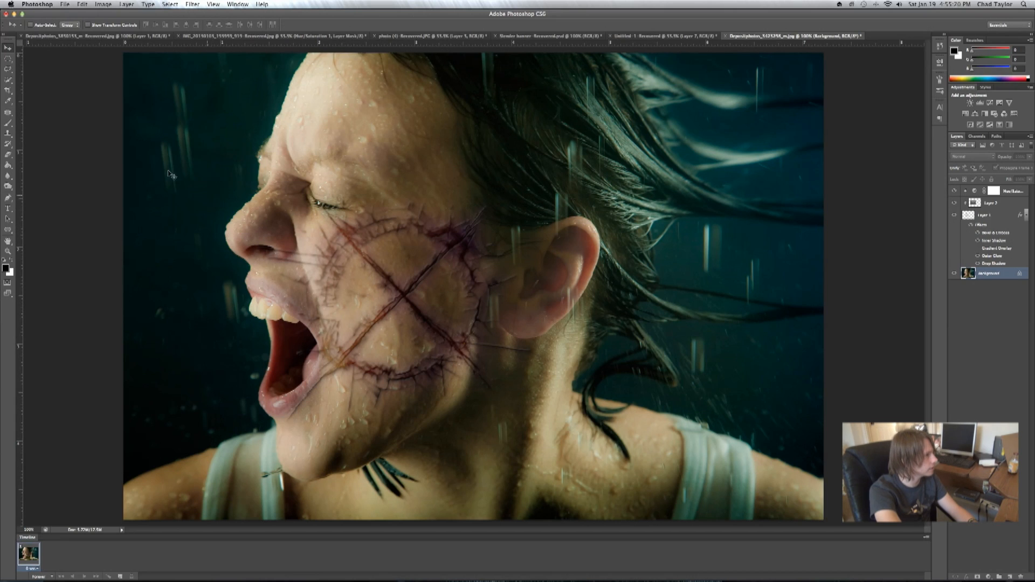
left_click(8, 58)
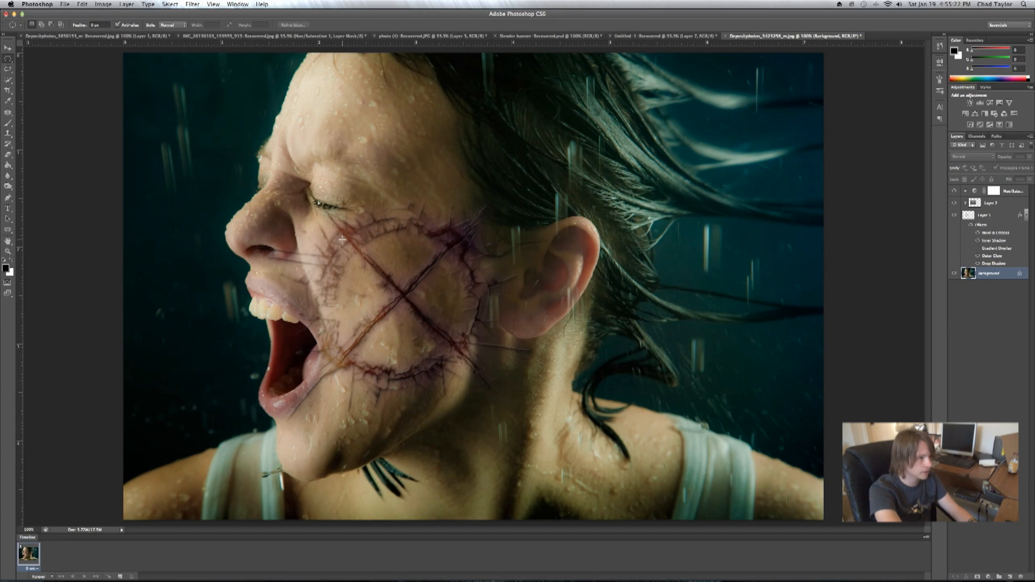
left_click_drag(342, 240, 478, 373)
right_click(439, 311)
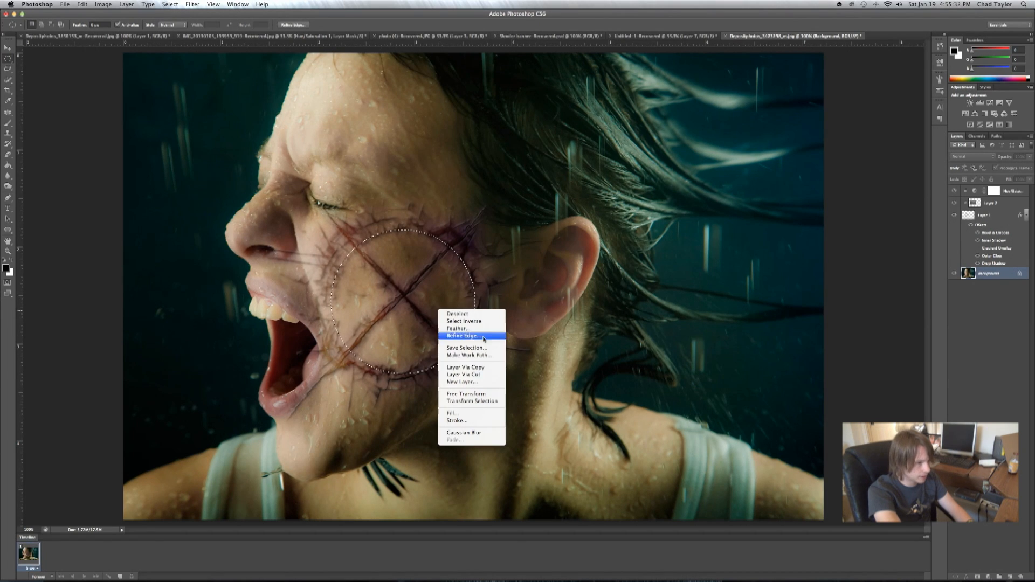
left_click(478, 334)
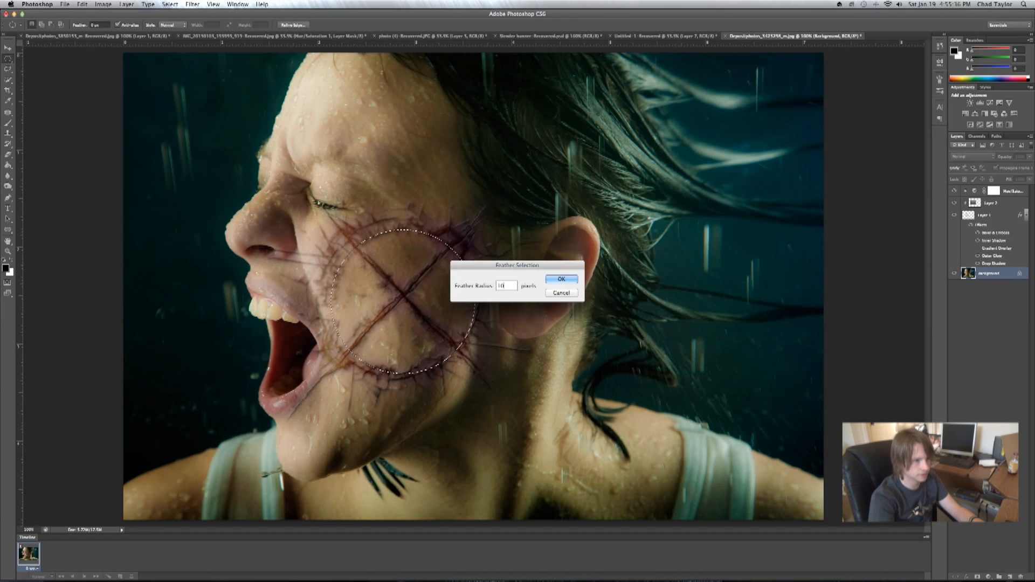
key("Return")
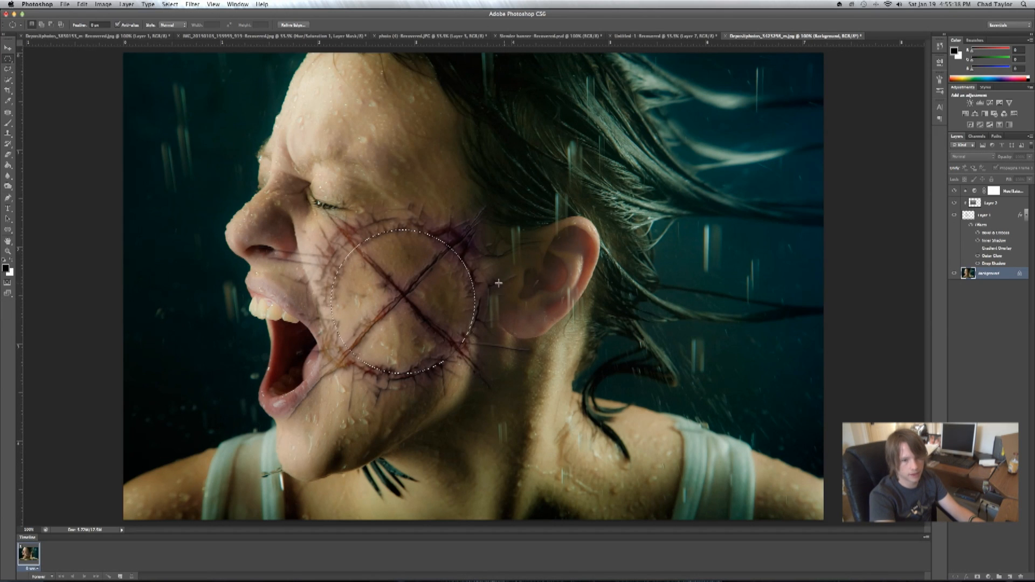
right_click(448, 292)
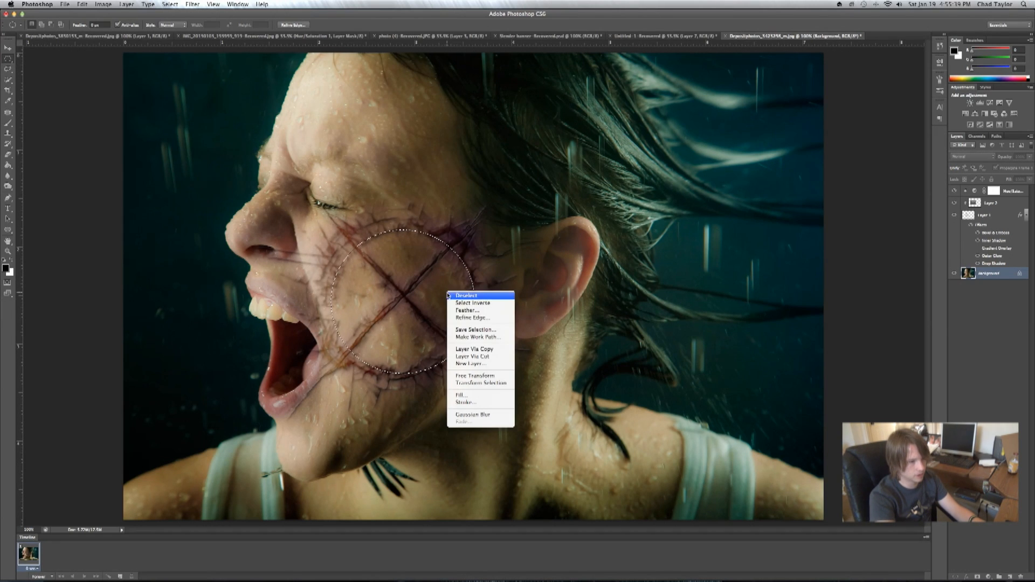
left_click(474, 349)
Step: Duplicate the texture layer, place the copy directly beneath the logo layer, and clip the Hue/Saturation layer to the original texture again
left_click(1001, 205)
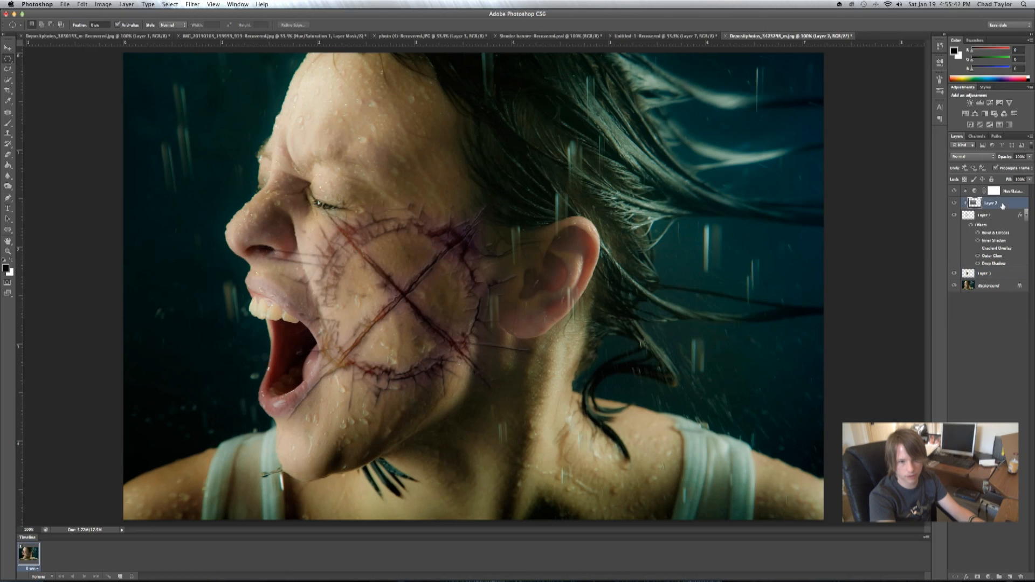
left_click_drag(1006, 206, 1012, 576)
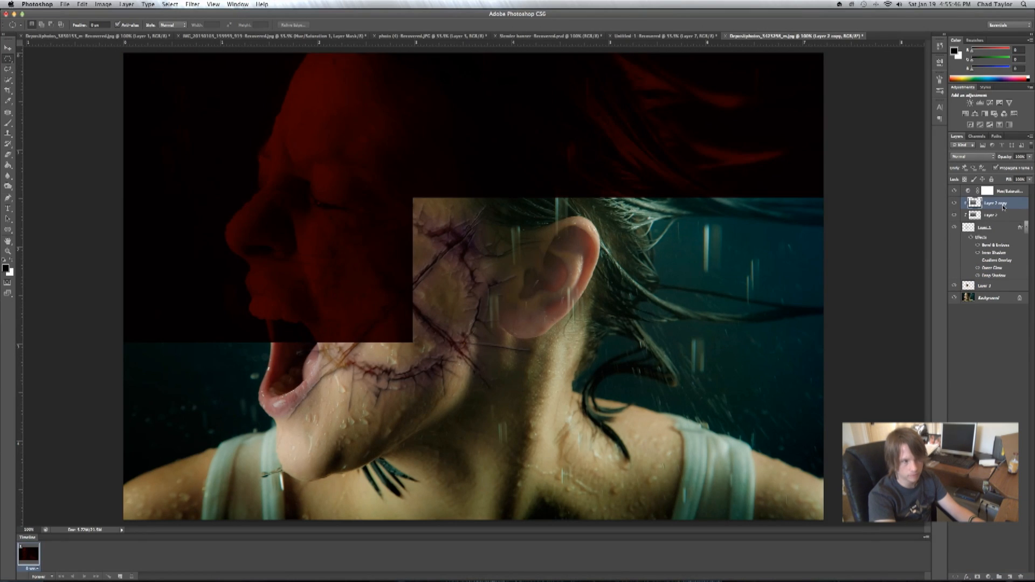
left_click_drag(1005, 209, 1005, 278)
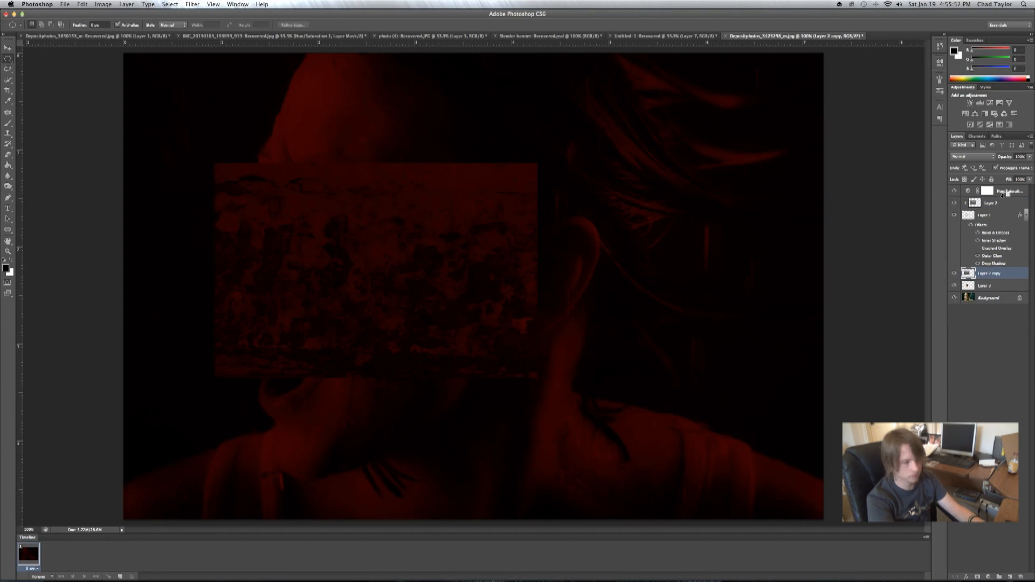
left_click(1007, 196, "alt")
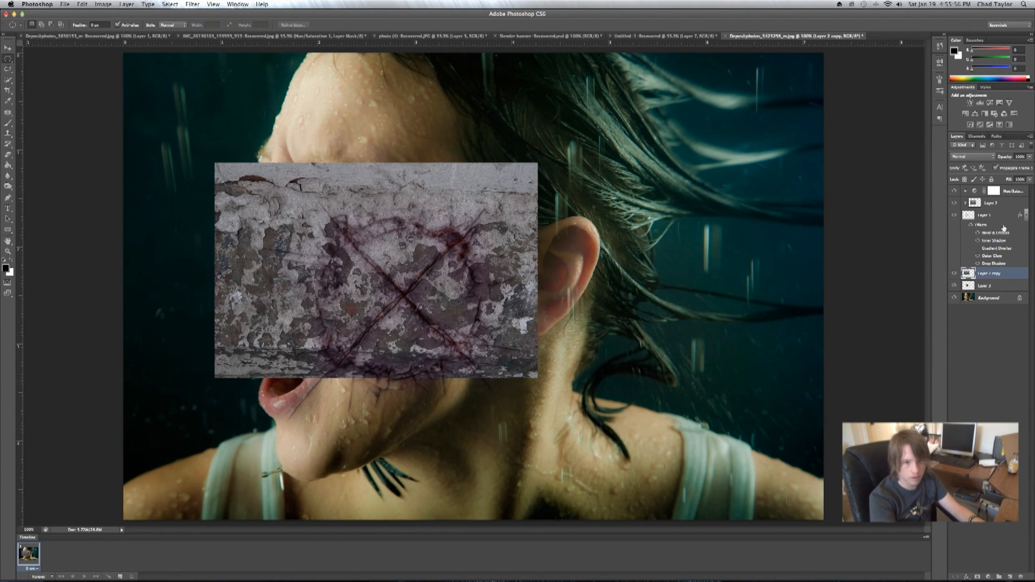
Step: Clip the duplicated texture to the copied cheek circle and set its blend mode to Overlay
left_click(1004, 275, "alt")
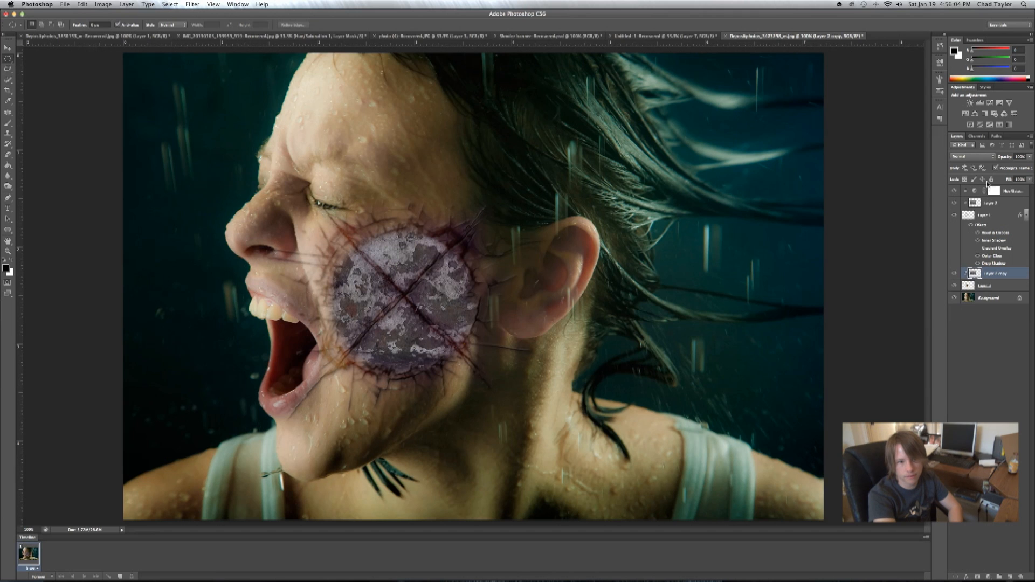
left_click(985, 157)
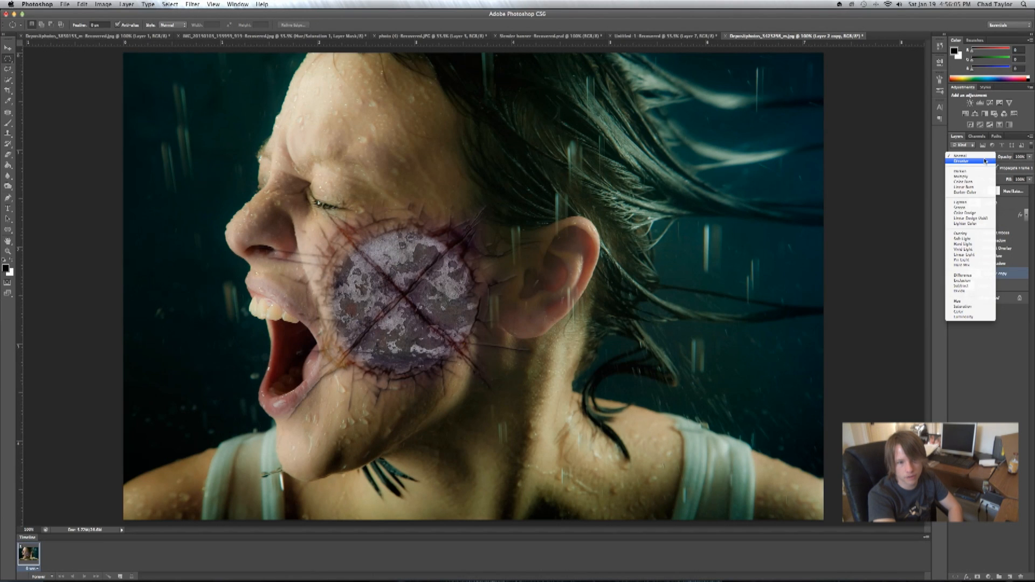
left_click(975, 234)
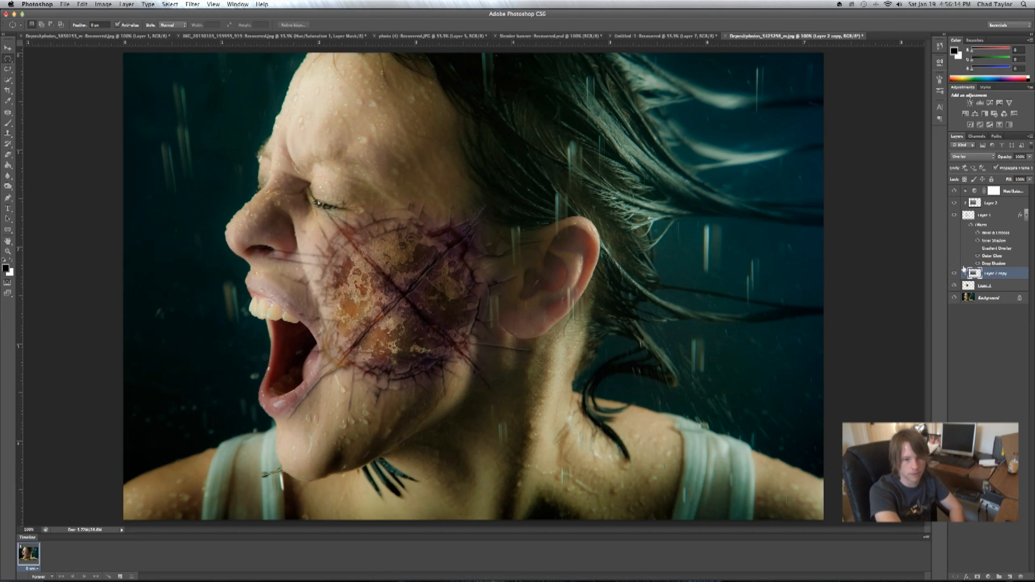
Step: Add a Curves adjustment clipped to the duplicated texture and darken it by pulling the RGB curve down
left_click(990, 102)
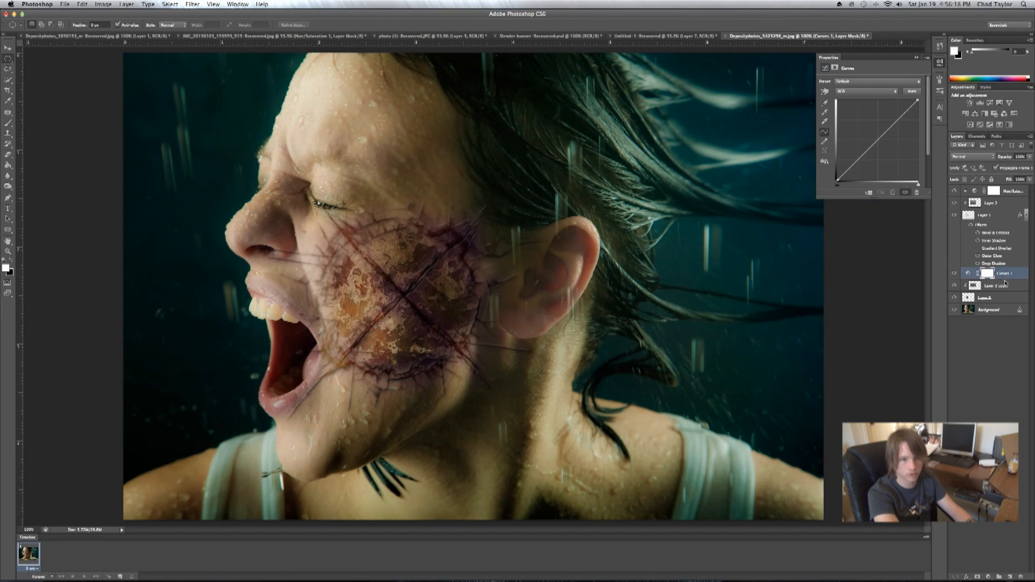
left_click(1006, 278, "alt")
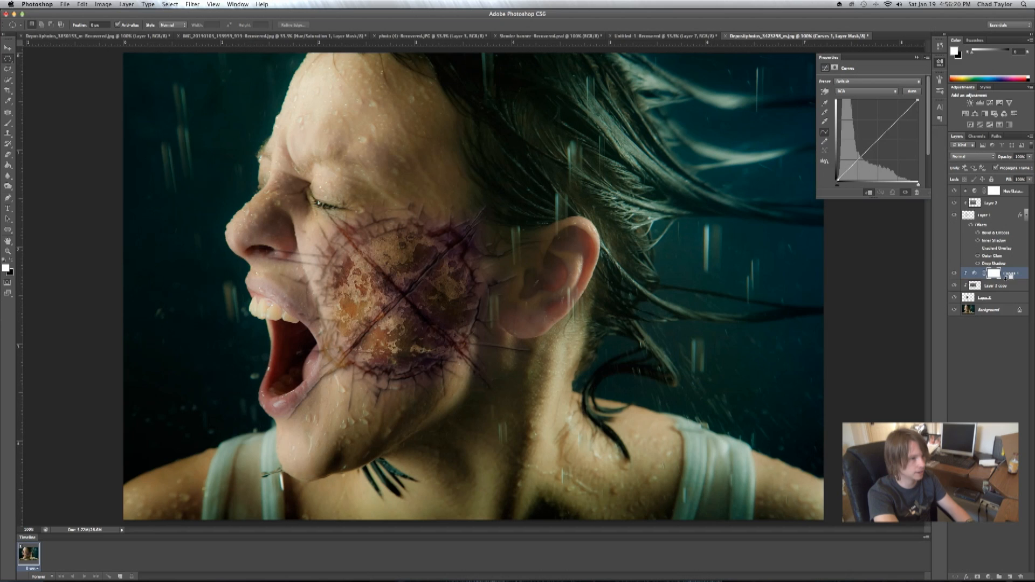
left_click_drag(879, 135, 885, 141)
left_click(884, 141)
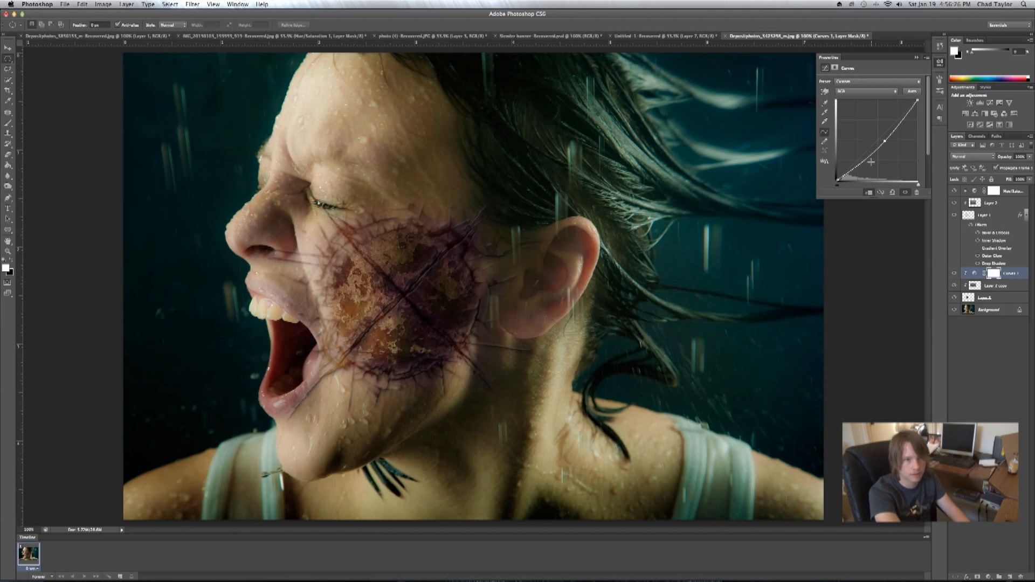
Step: Raise the Blue channel of the clipped Curves adjustment to give the texture inside the scar a purple tint
left_click(874, 91)
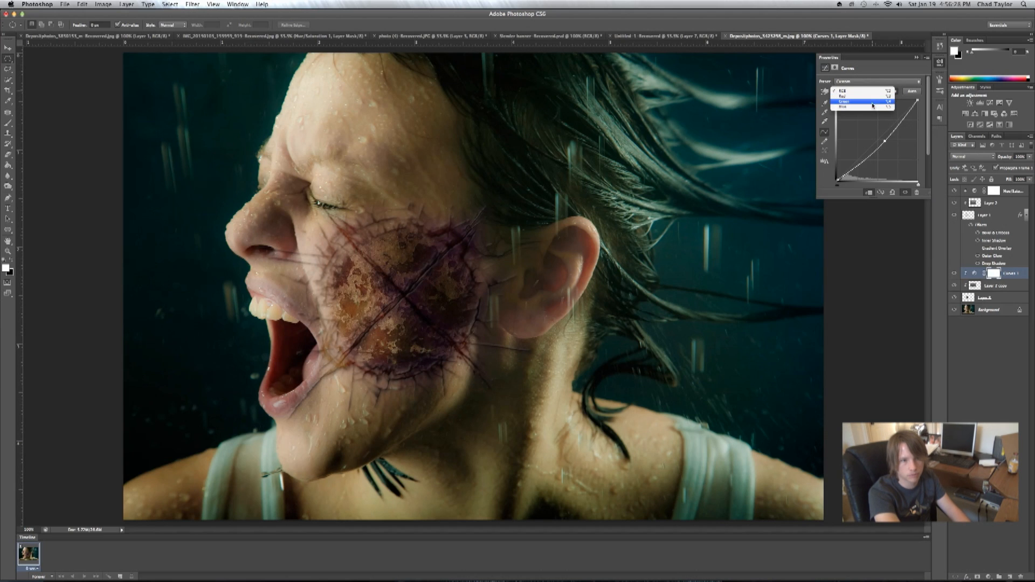
left_click(874, 106)
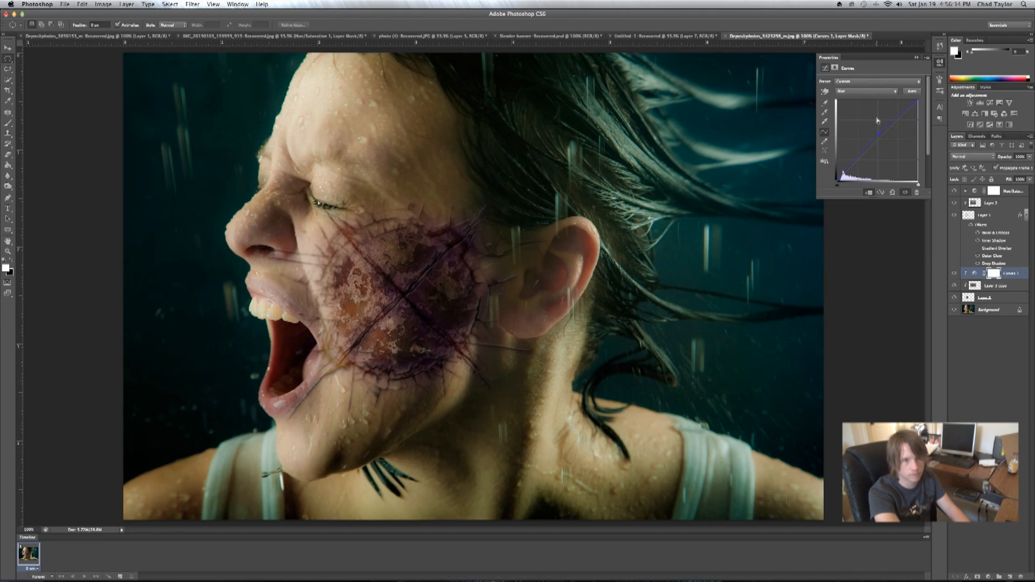
left_click(917, 57)
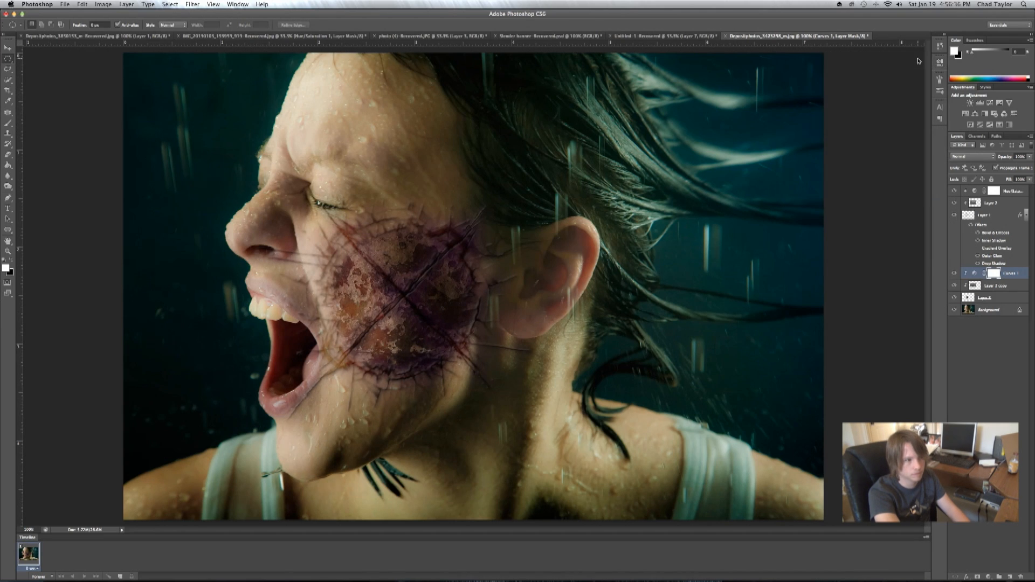
Step: Add a larger black Inner Shadow in Multiply mode to the copied cheek circle layer
double_click(1016, 292)
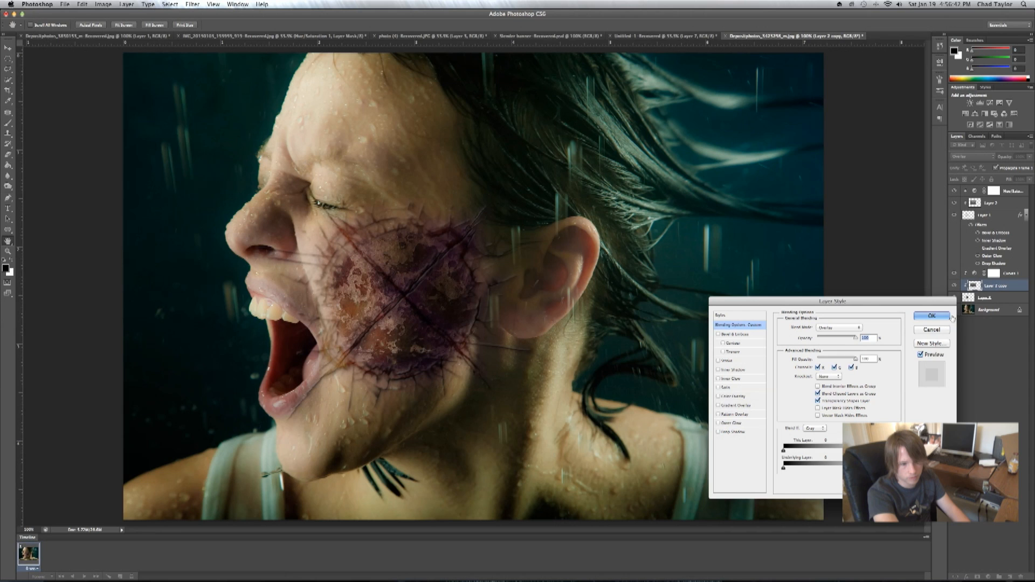
left_click(945, 317)
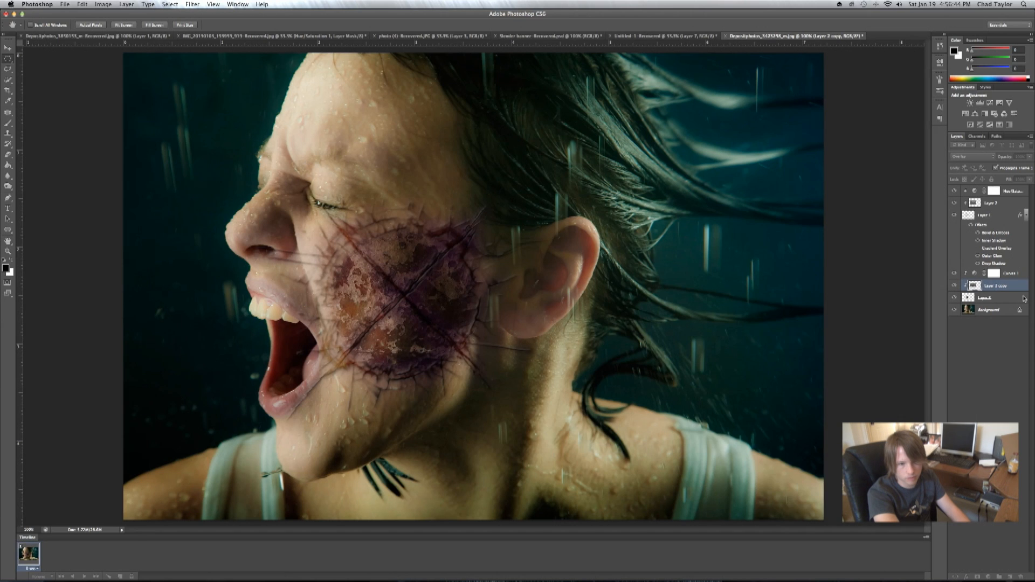
double_click(1013, 298)
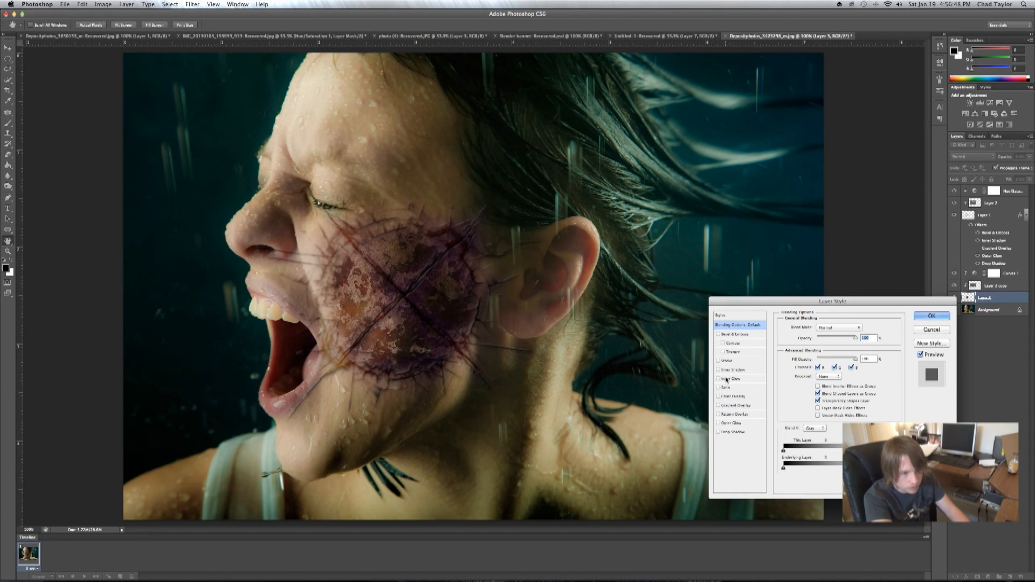
left_click(724, 371)
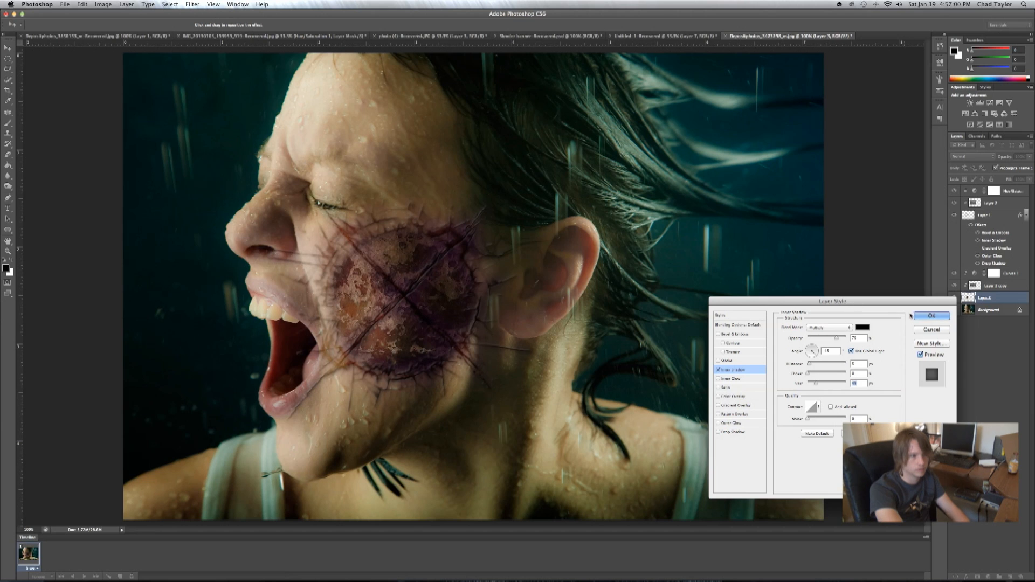
left_click(931, 317)
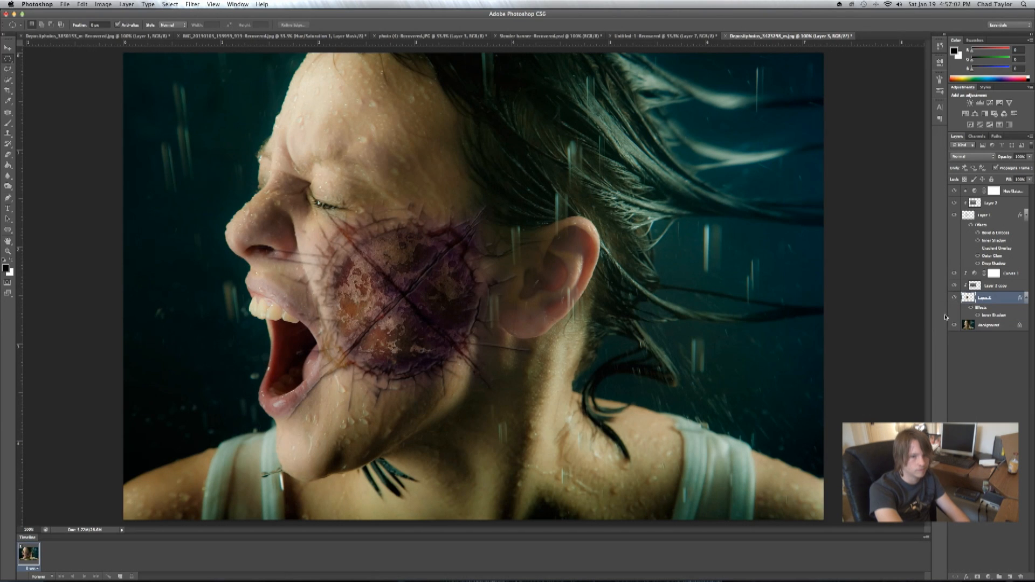
Step: Try an Outer Bevel with increased depth and size on the duplicated texture layer
double_click(1016, 287)
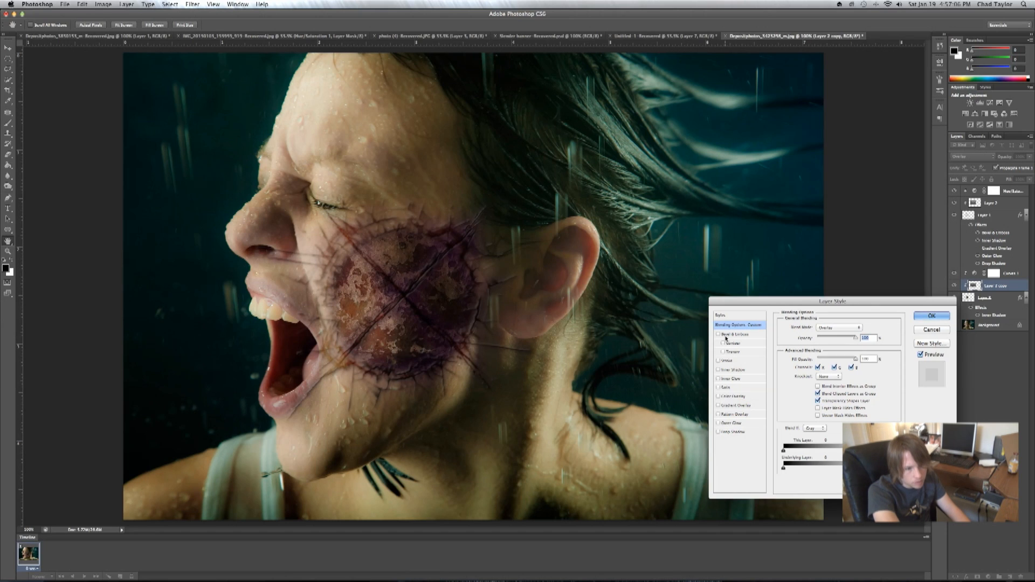
left_click(723, 337)
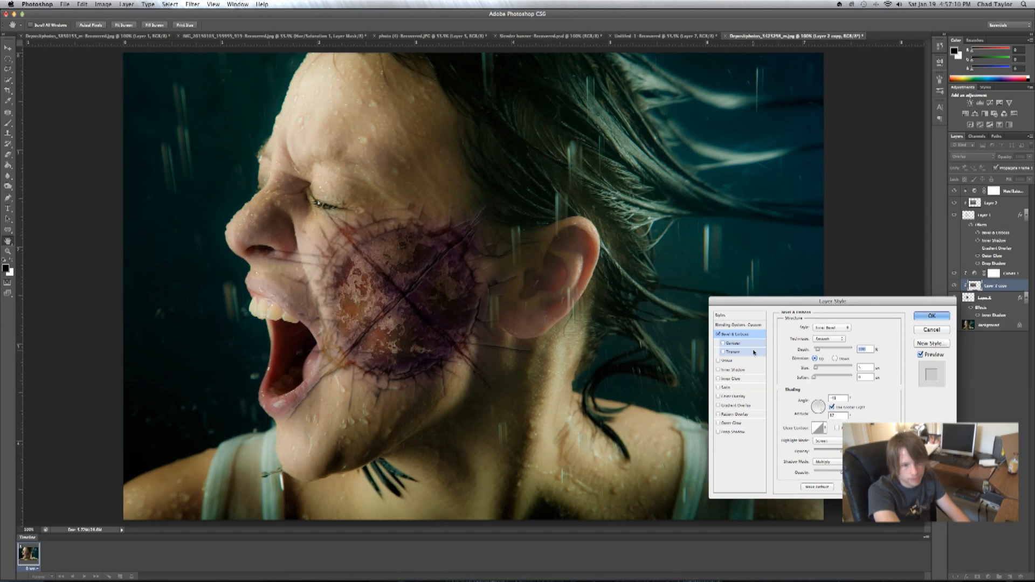
left_click(833, 330)
left_click(828, 321)
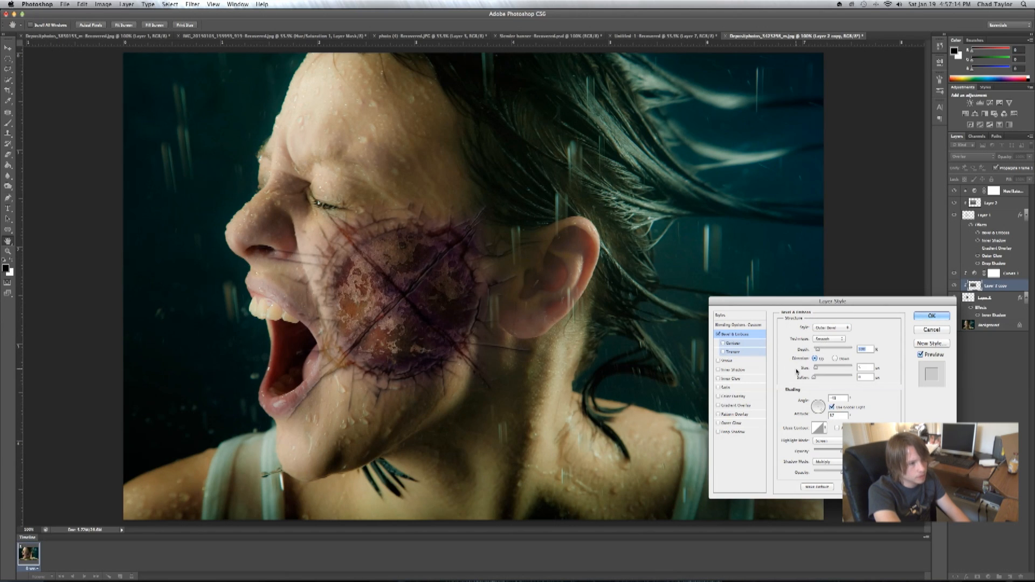
left_click_drag(822, 350, 824, 370)
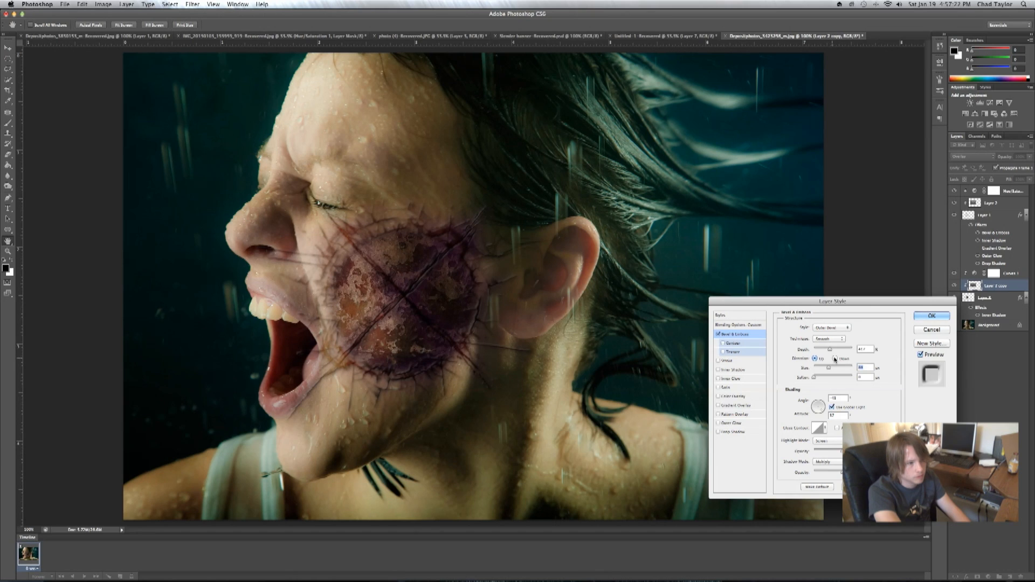
Step: Compare Pillow Emboss, Stroke Emboss and Outer Bevel styles on the duplicated texture layer, and discard the Bevel & Emboss changes
left_click(826, 339)
left_click(828, 328)
left_click(829, 328)
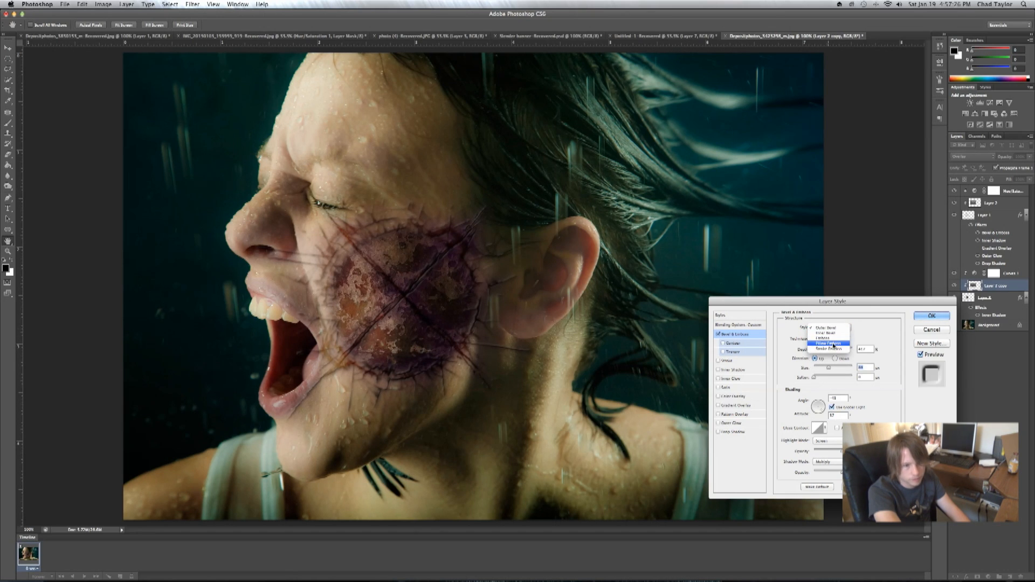
left_click(833, 343)
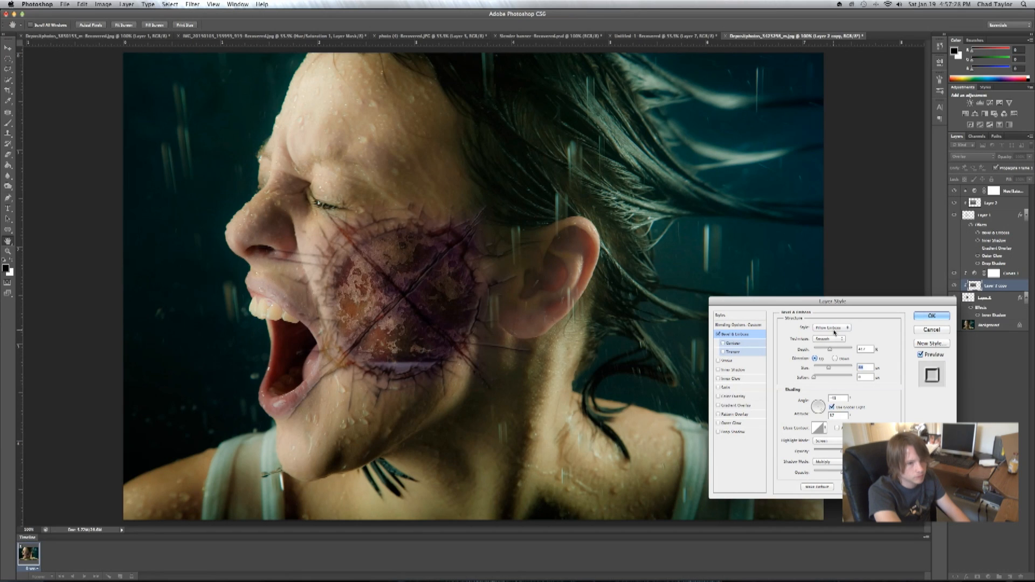
left_click(834, 329)
left_click(834, 336)
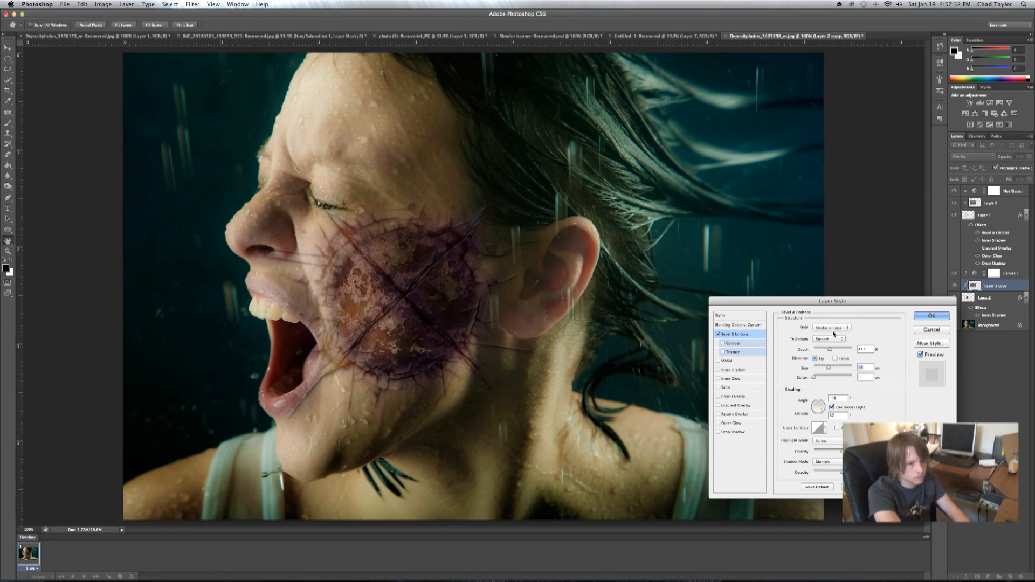
left_click(832, 329)
left_click(832, 323)
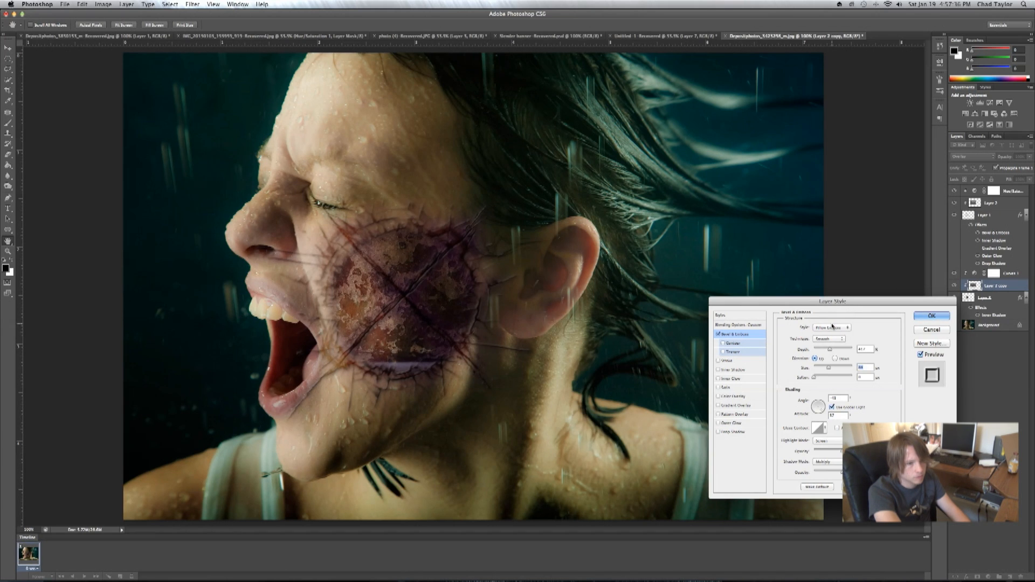
left_click(832, 326)
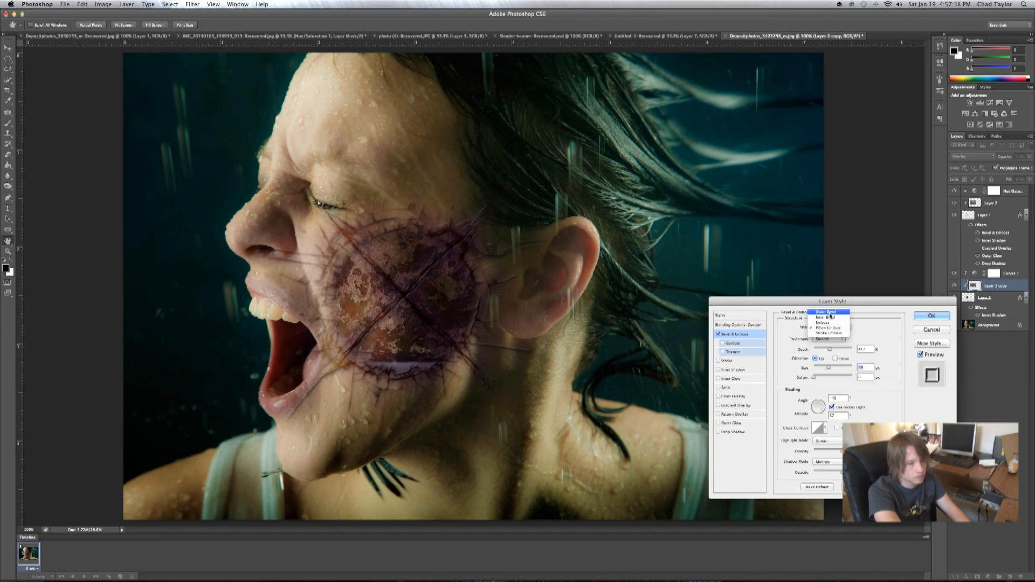
left_click(829, 313)
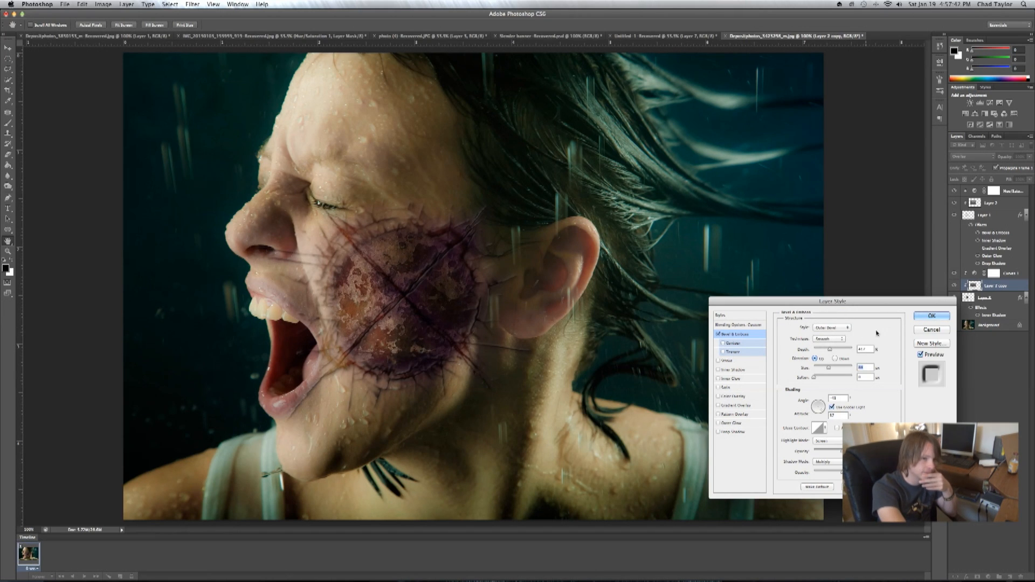
left_click(928, 332)
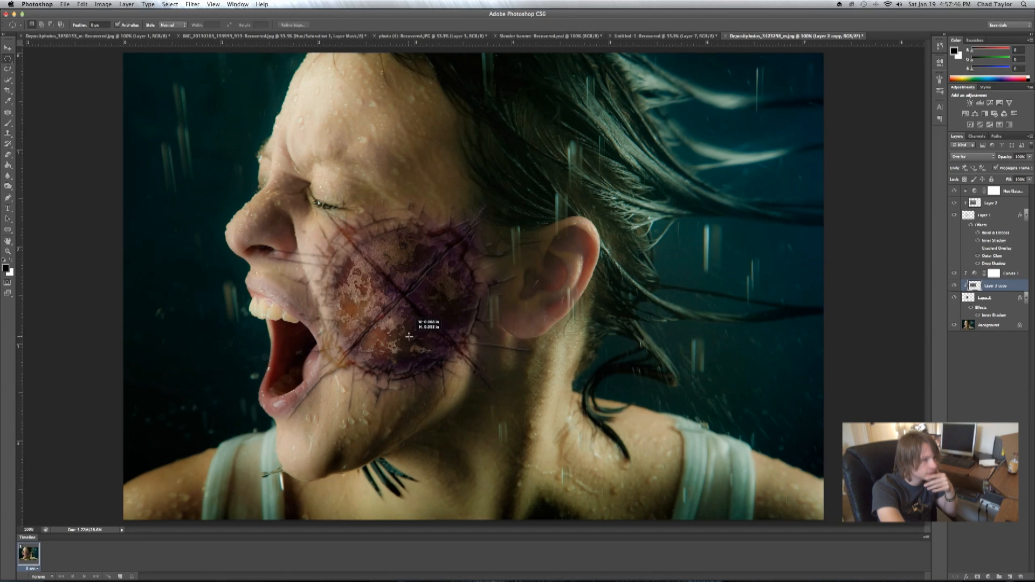
Step: Reposition the duplicated texture inside the scar circle and give that layer a larger black Inner Shadow in Multiply mode
left_click_drag(407, 332, 410, 336)
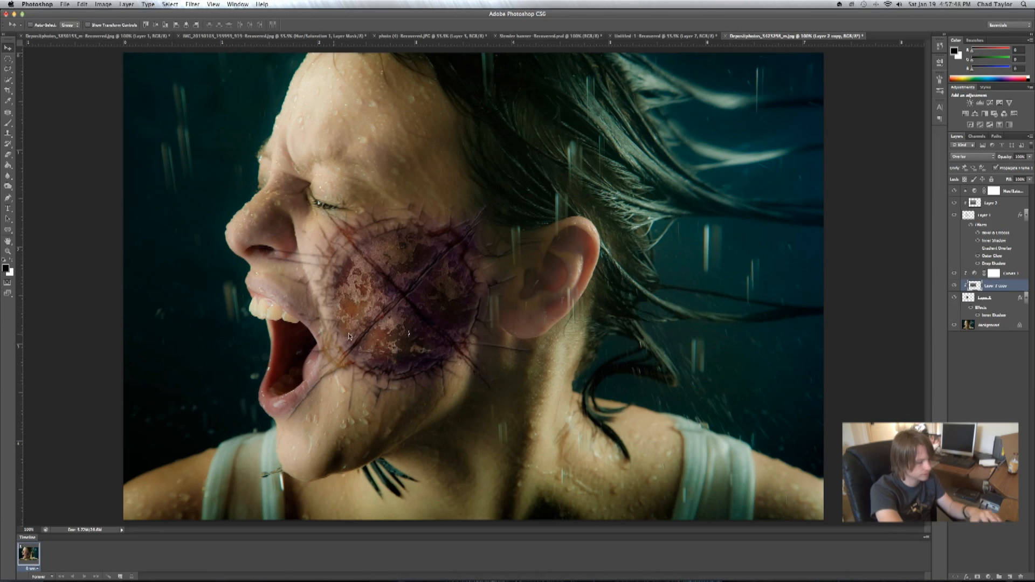
left_click_drag(408, 336, 408, 349)
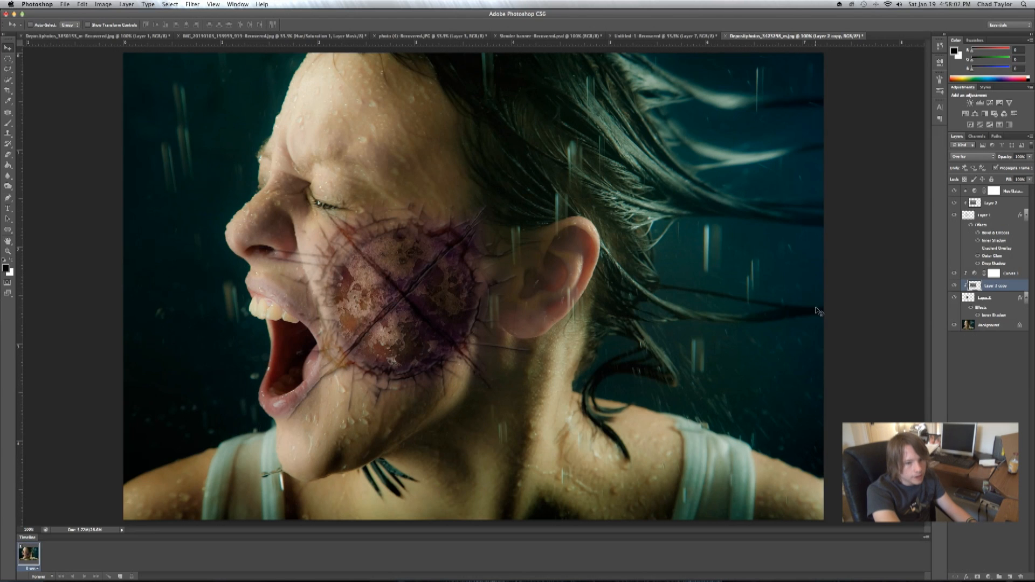
double_click(1020, 287)
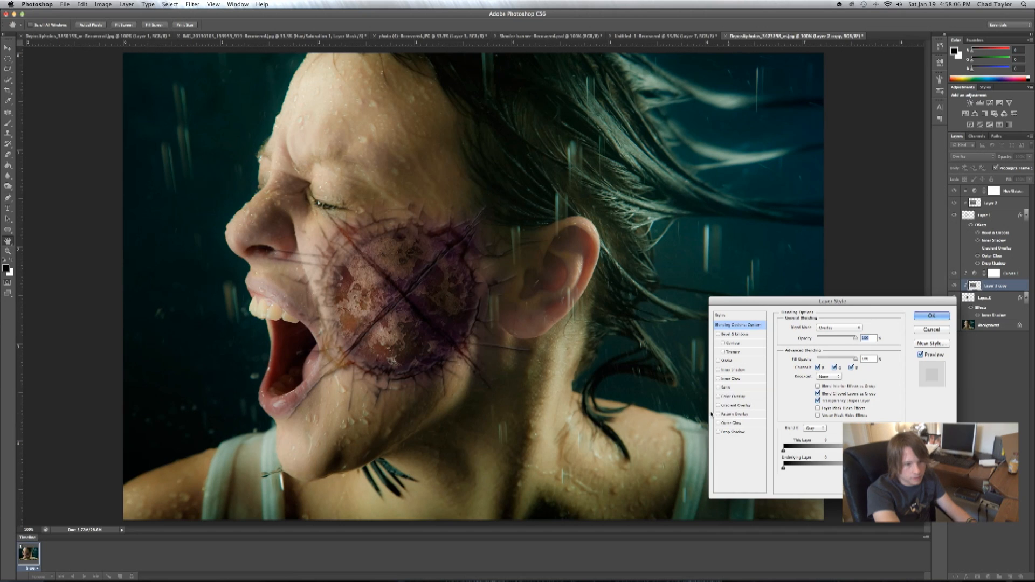
left_click(718, 405)
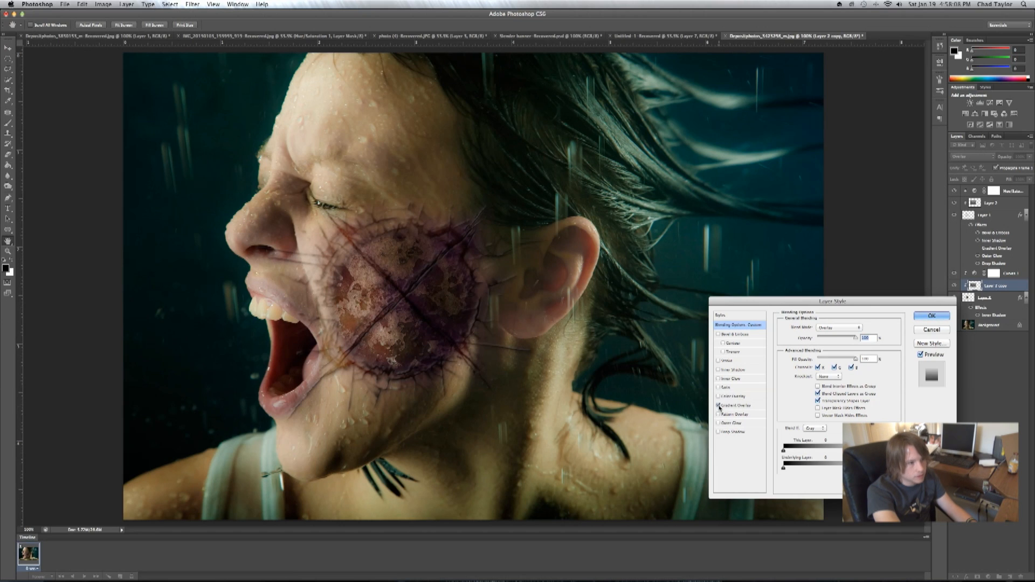
left_click(719, 405)
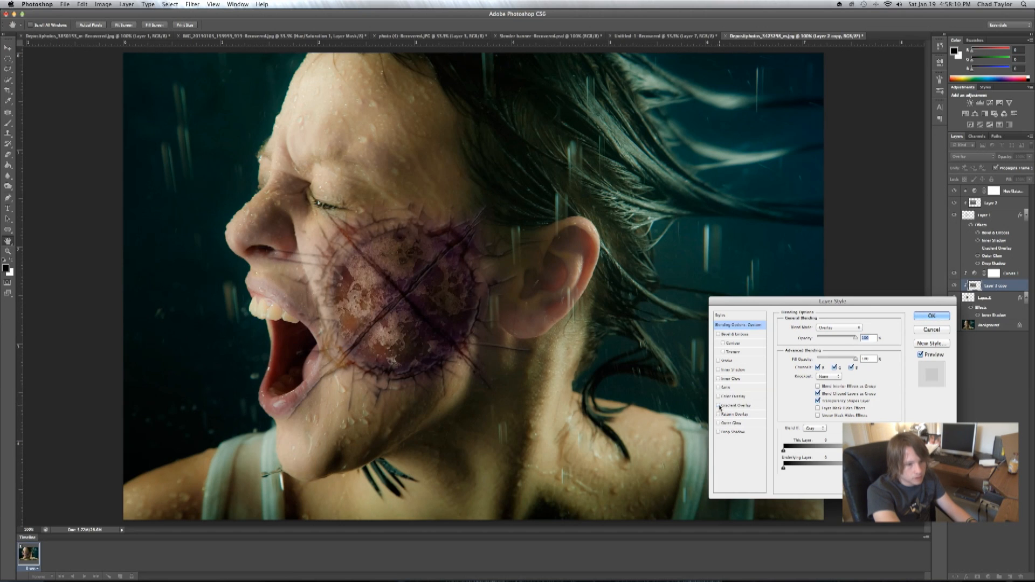
left_click(719, 371)
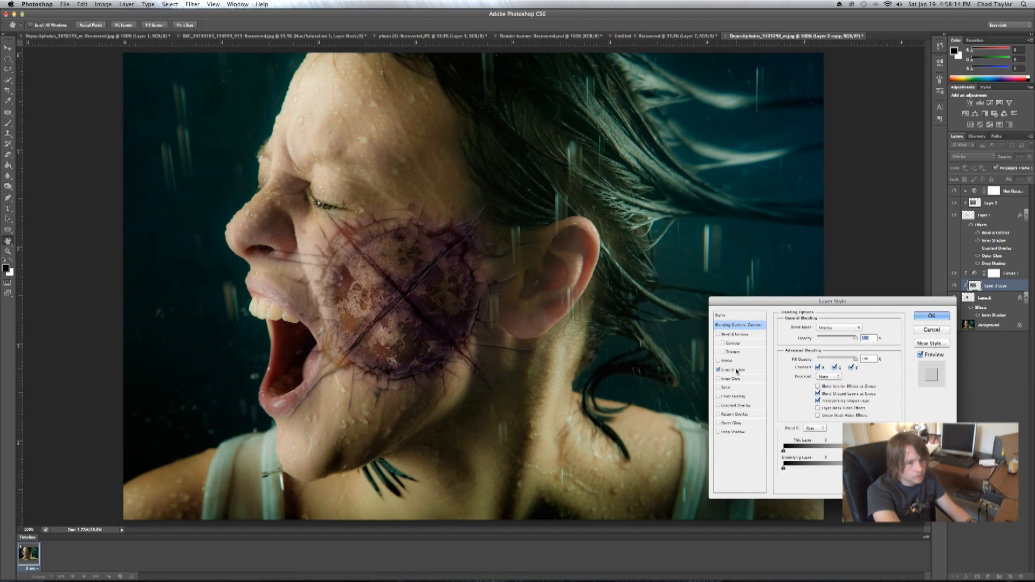
left_click(737, 372)
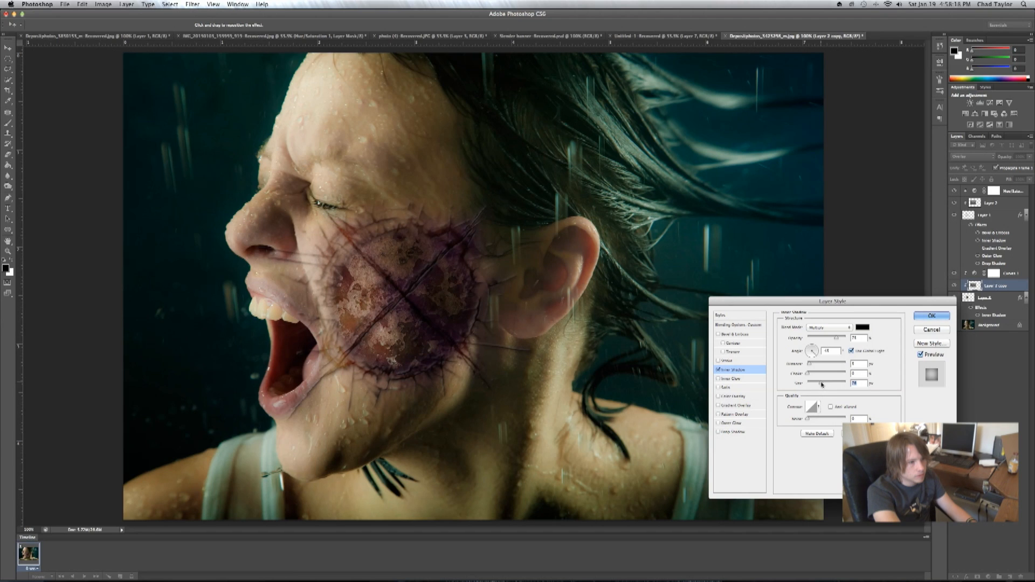
left_click_drag(821, 384, 822, 384)
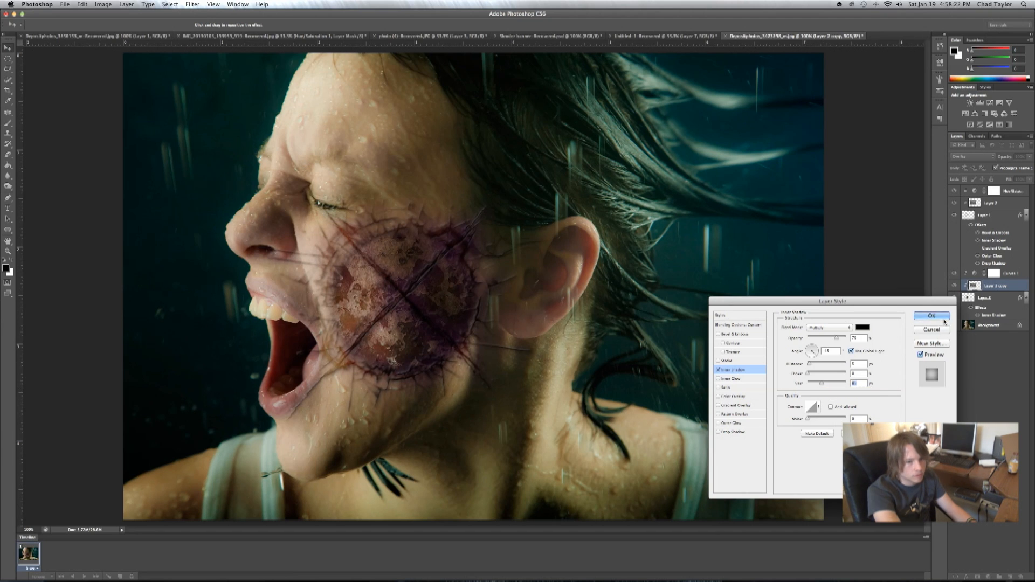
left_click(944, 318)
Step: Fine-tune the RGB curve of the clipped Curves adjustment to slightly darken the texture inside the scar
left_click(1012, 274)
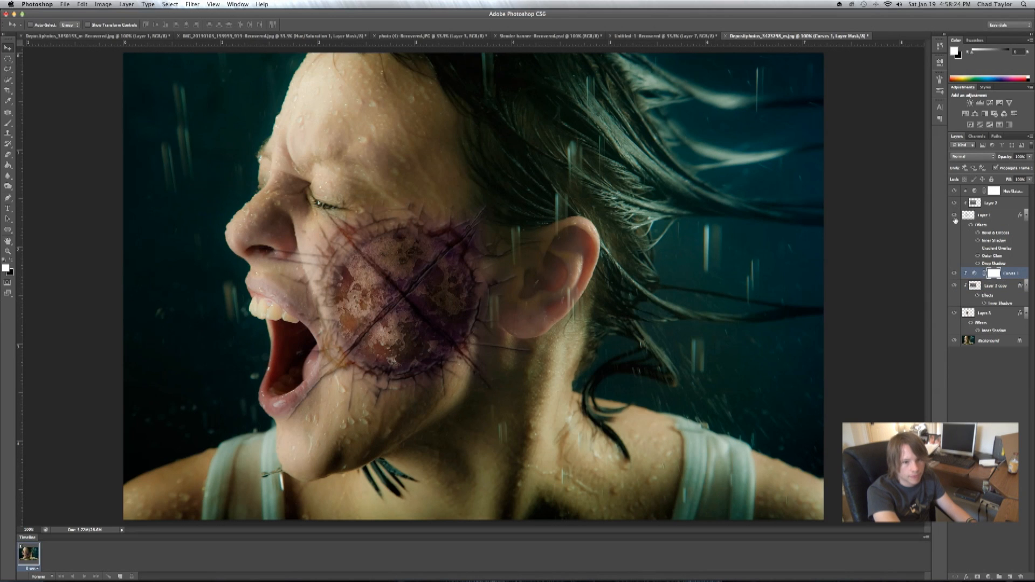
double_click(975, 275)
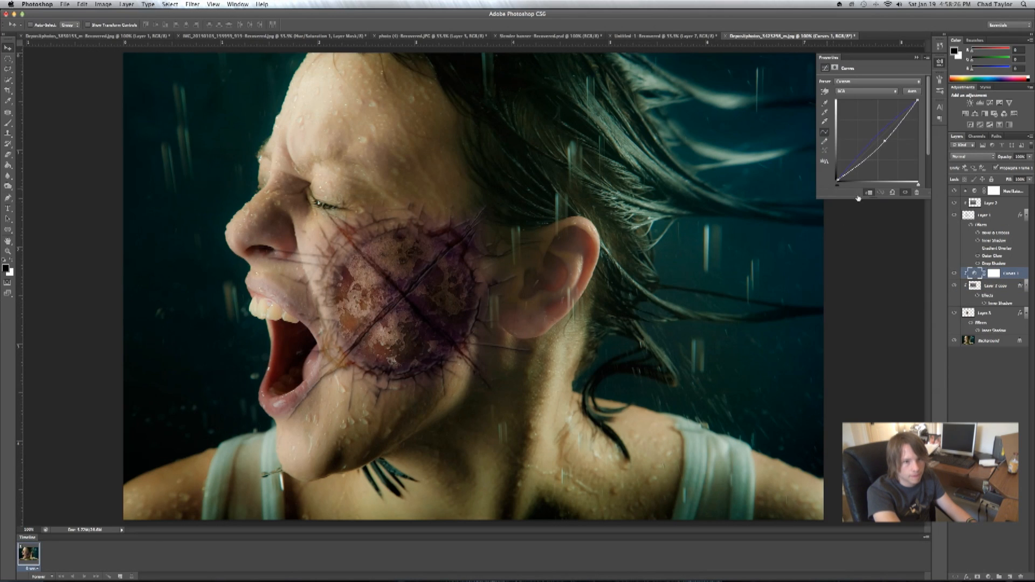
left_click_drag(885, 140, 886, 140)
left_click(916, 57)
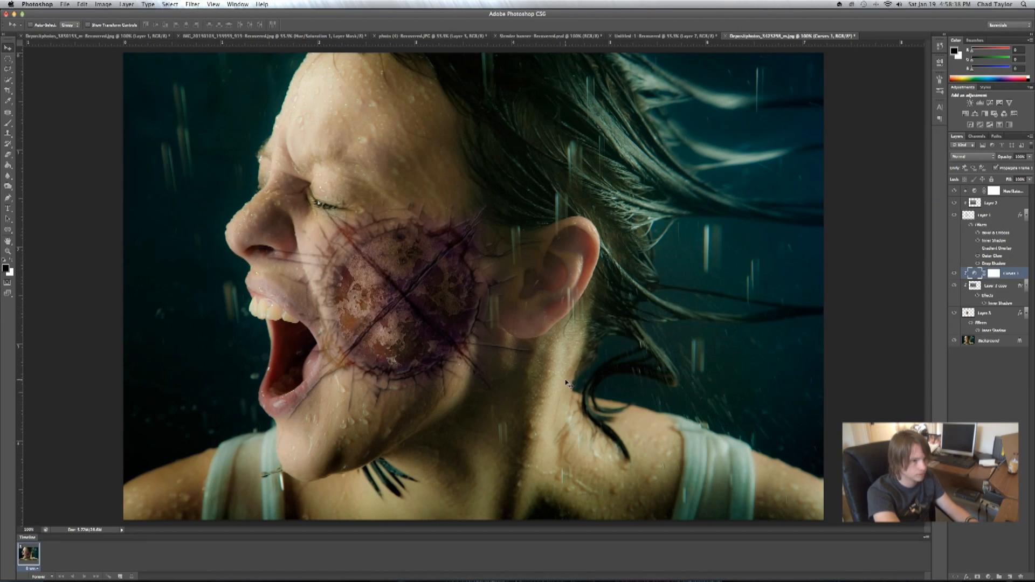
Step: Copy the suited faceless figure from the Slender man document into the portrait, converting its colors, and place it in front of the woman's face
key("z")
left_click_drag(569, 387, 547, 395)
key("v")
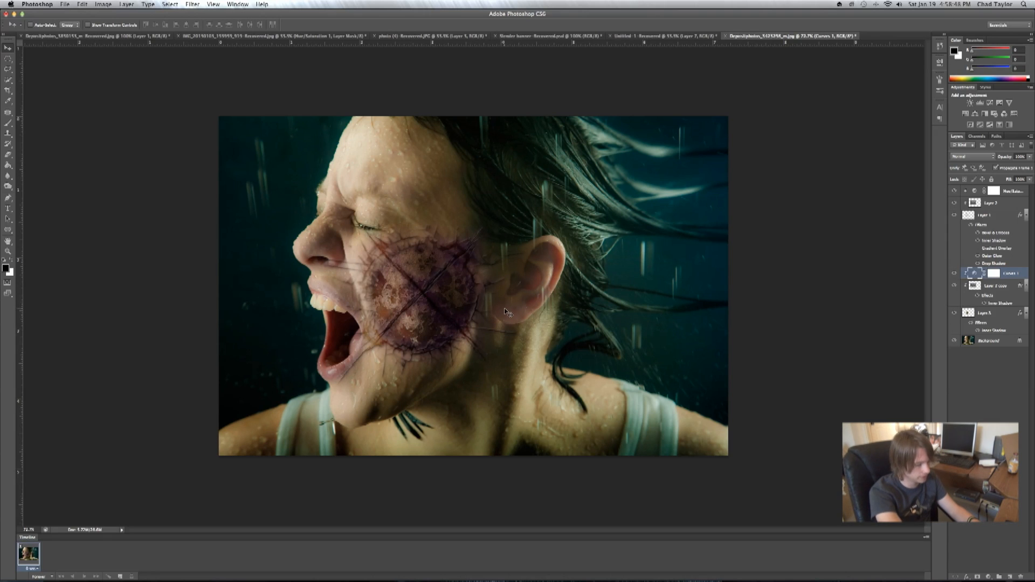
key("z")
left_click_drag(491, 279, 498, 279)
key("v")
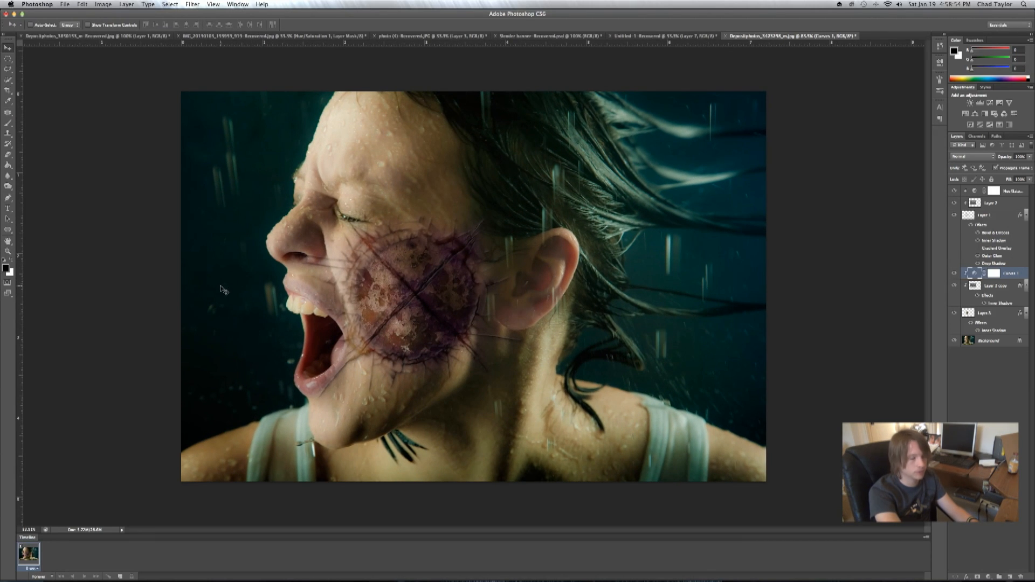
mouse_move(371, 560)
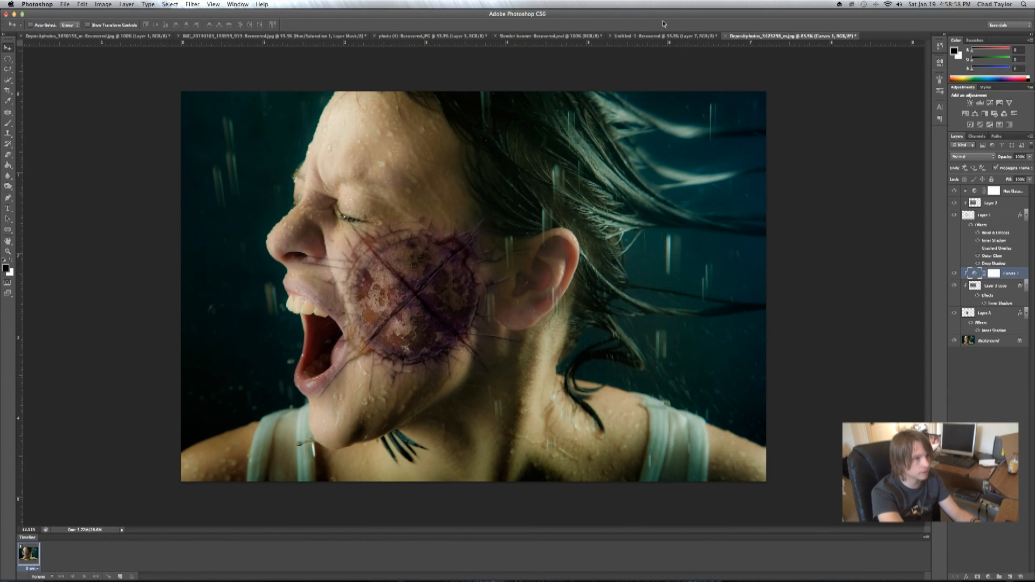
key("alt+super+d")
key("ctrl+Up")
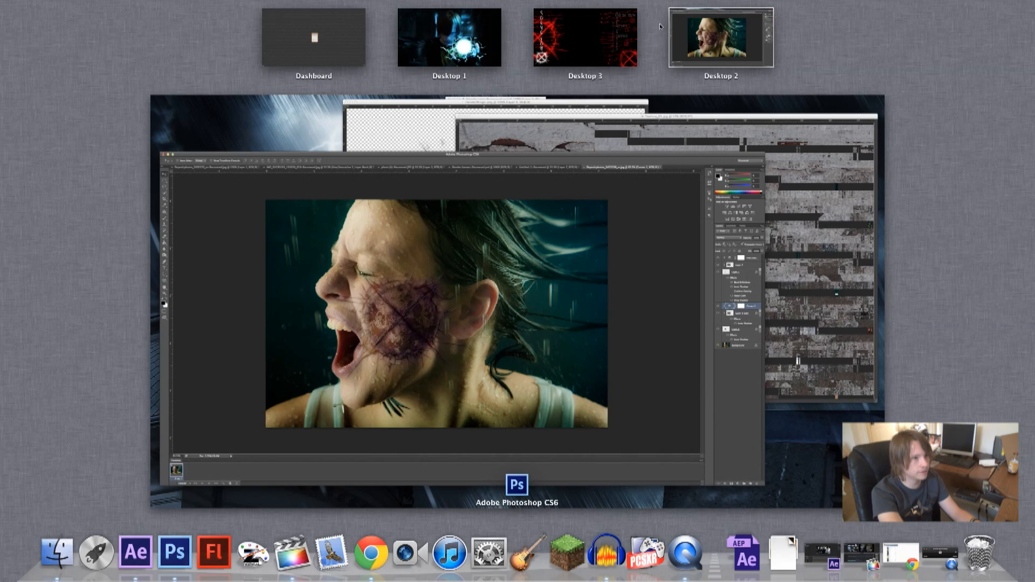
left_click(467, 101)
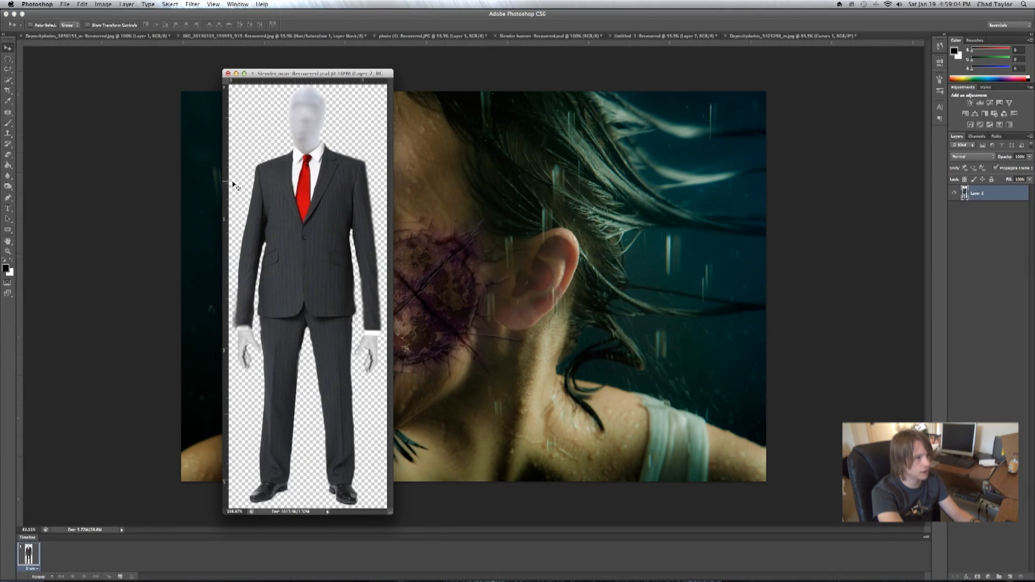
left_click_drag(425, 217, 434, 218)
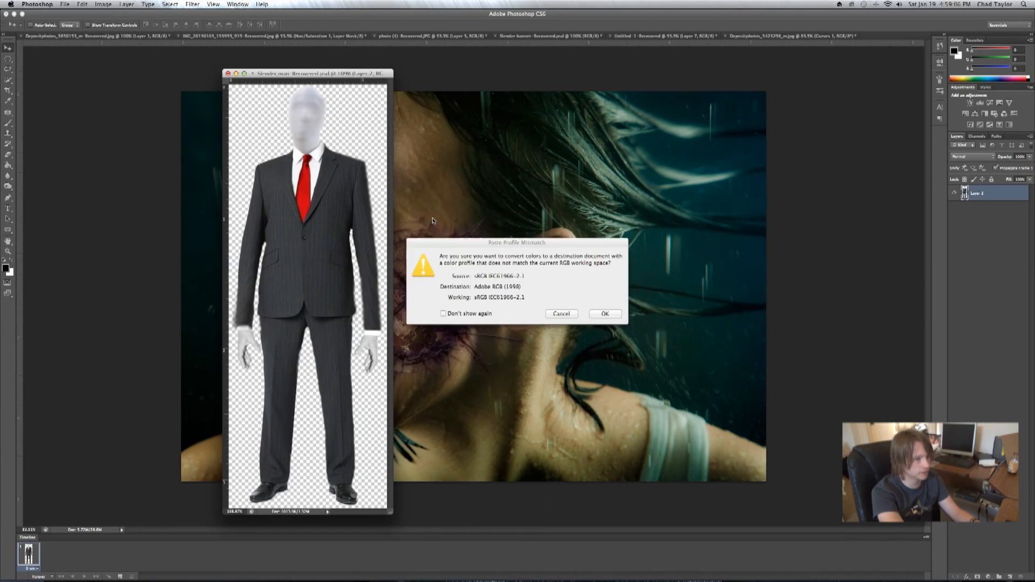
left_click(605, 314)
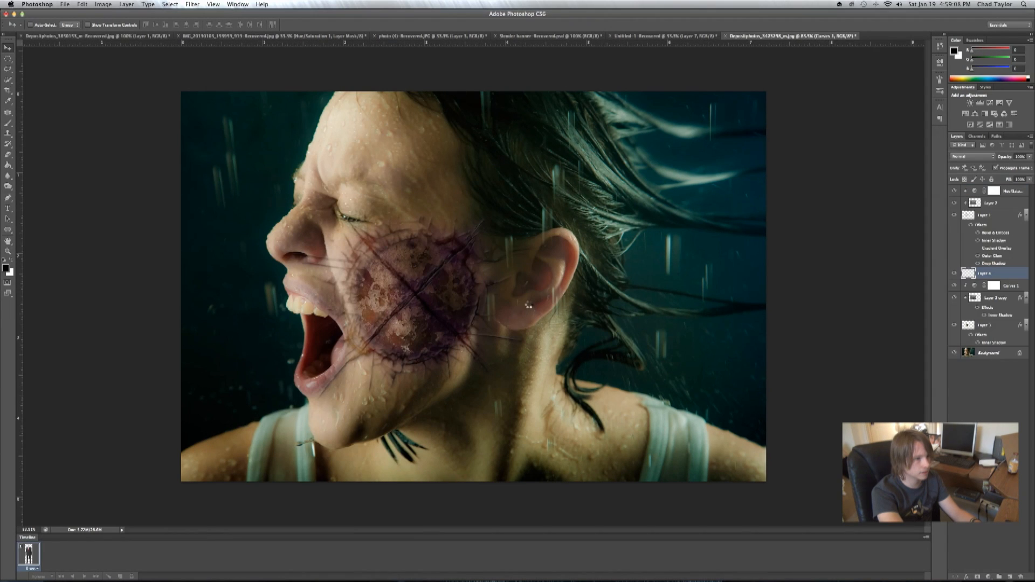
left_click_drag(456, 205, 233, 249)
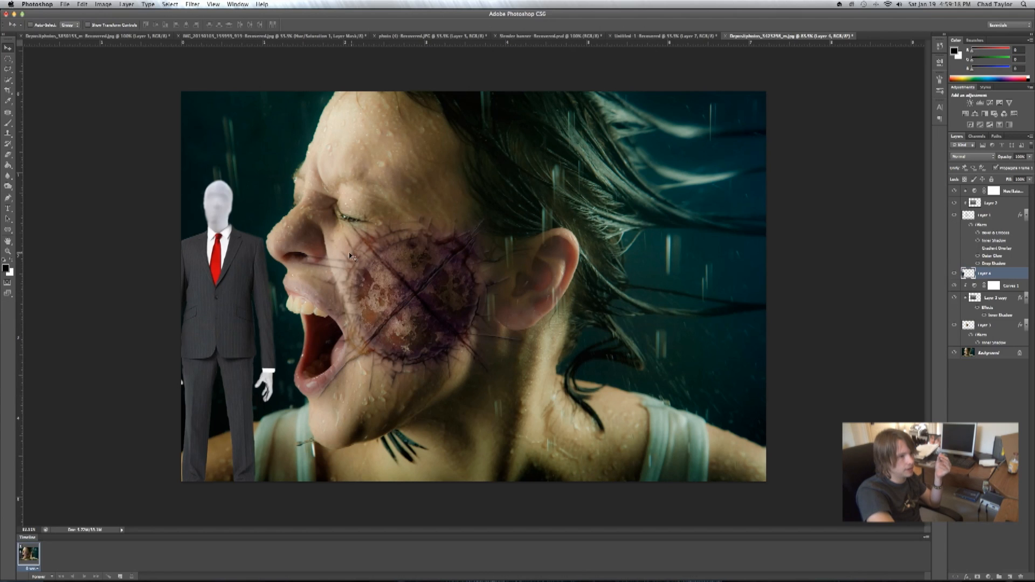
left_click_drag(255, 271, 252, 271)
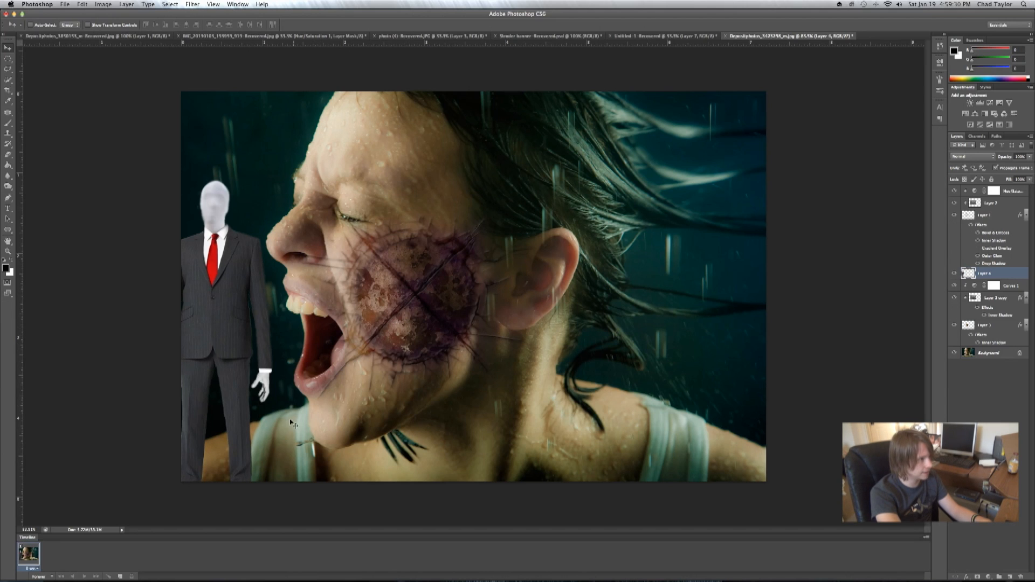
Step: Hide the suited figure and outline the woman's shoulder and tank-top strap beneath it with the Lasso on the Background layer
left_click(8, 153)
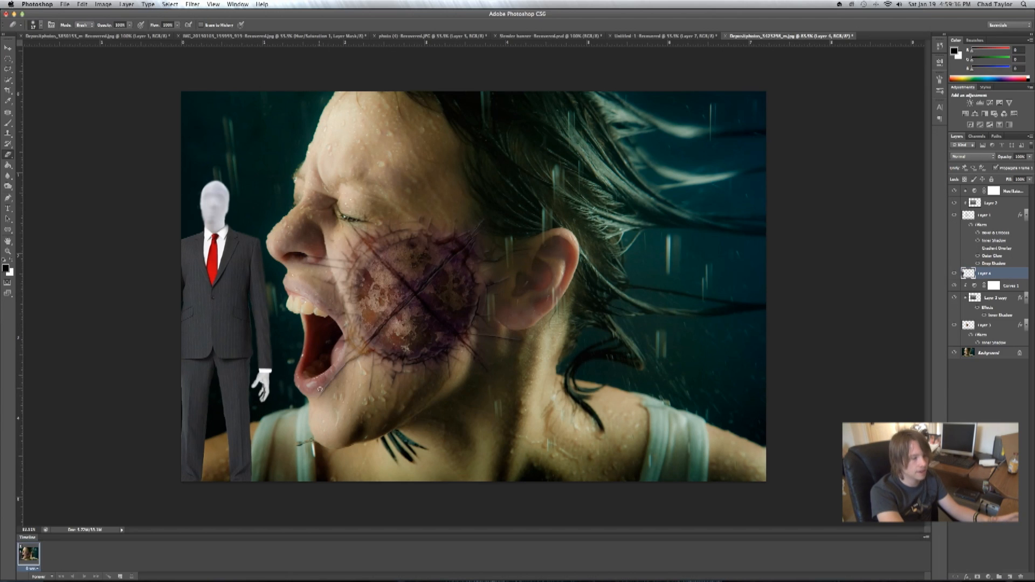
left_click(999, 354)
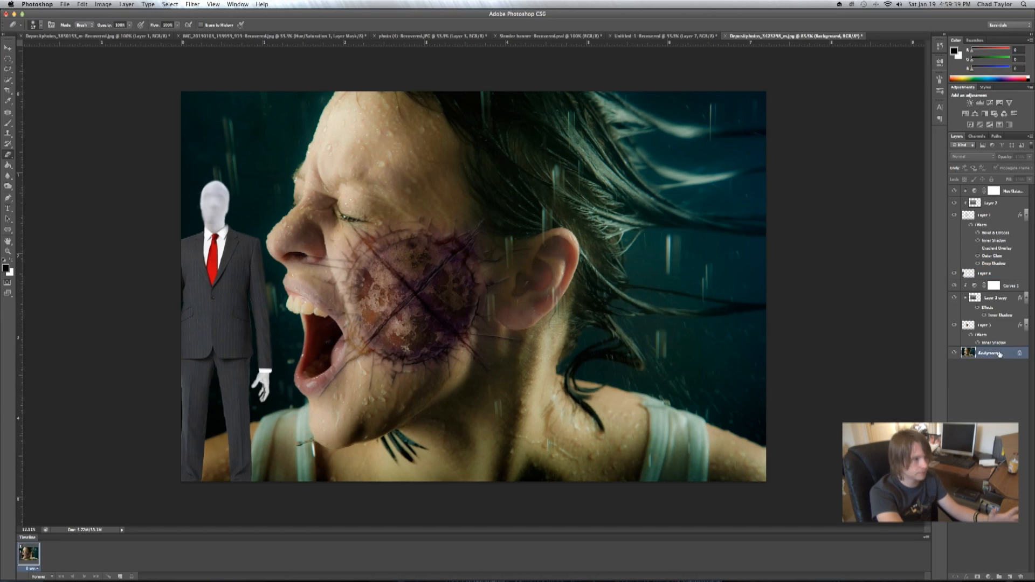
left_click(10, 73)
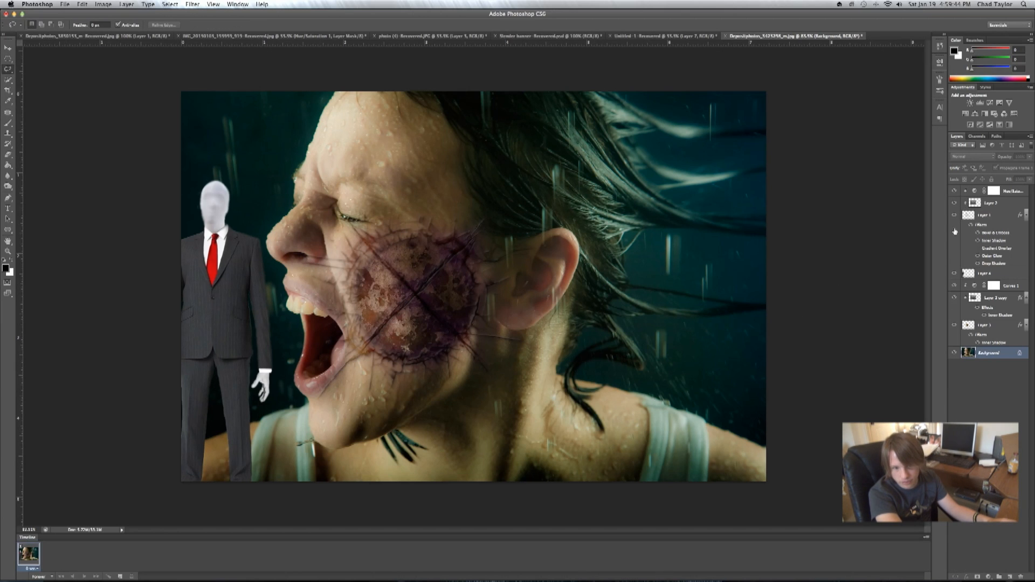
left_click(954, 274)
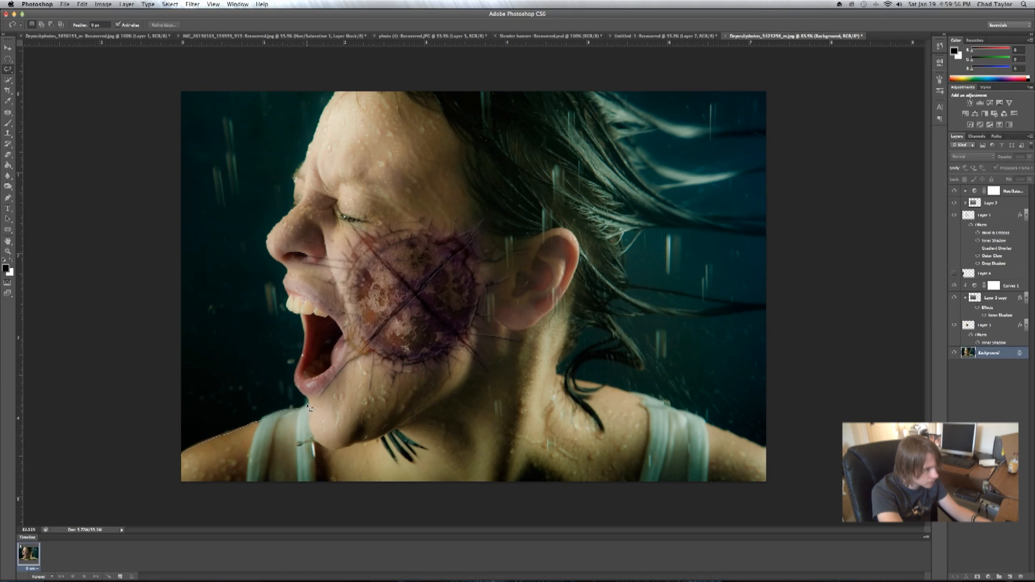
mouse_move(311, 433)
left_mouse_down()
mouse_move(323, 491)
mouse_move(302, 501)
mouse_move(128, 503)
mouse_move(154, 498)
left_mouse_up()
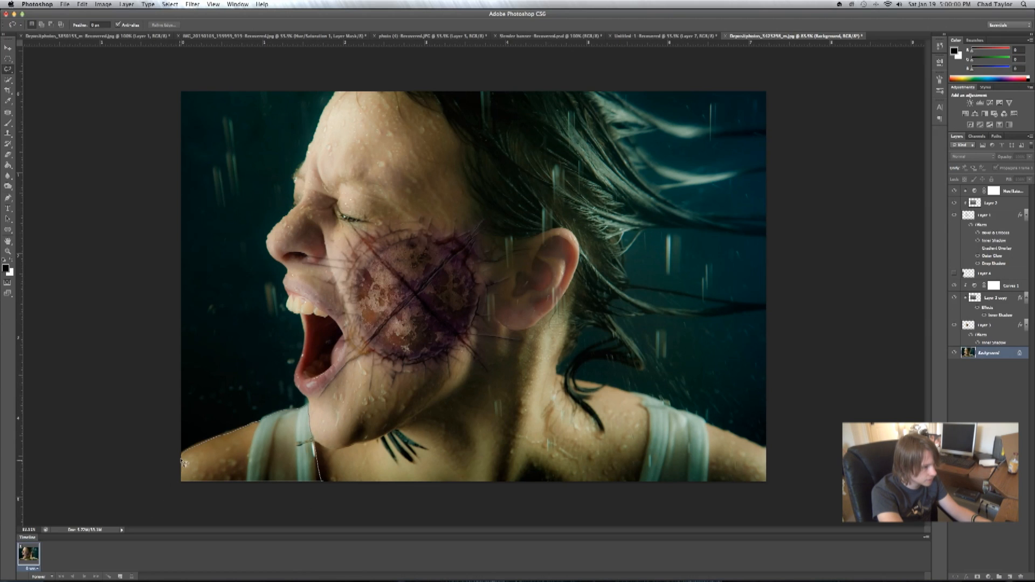
left_click_drag(184, 459, 186, 460)
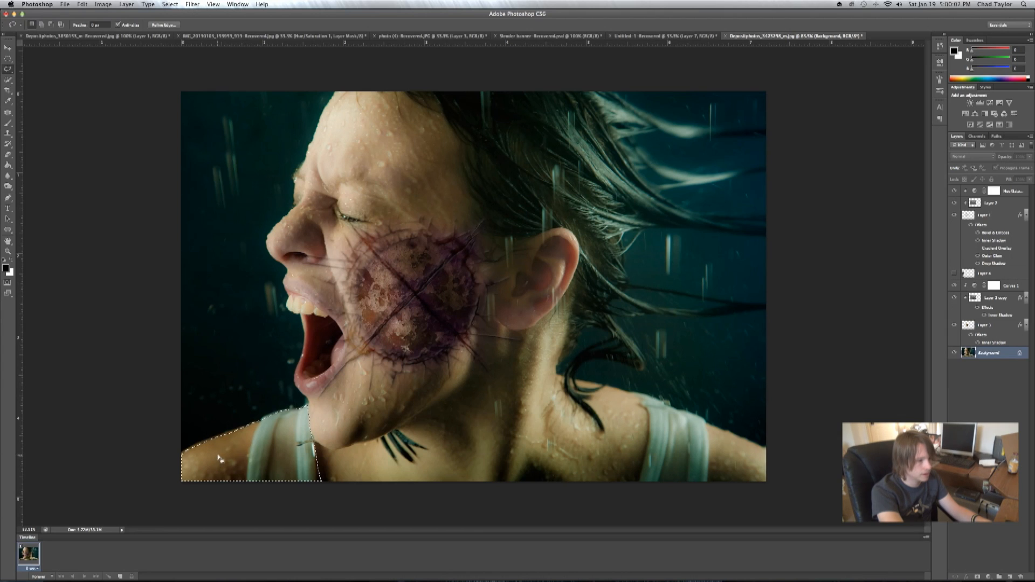
Step: Feather the shoulder selection and copy the selected area to its own layer above the Background
right_click(217, 463)
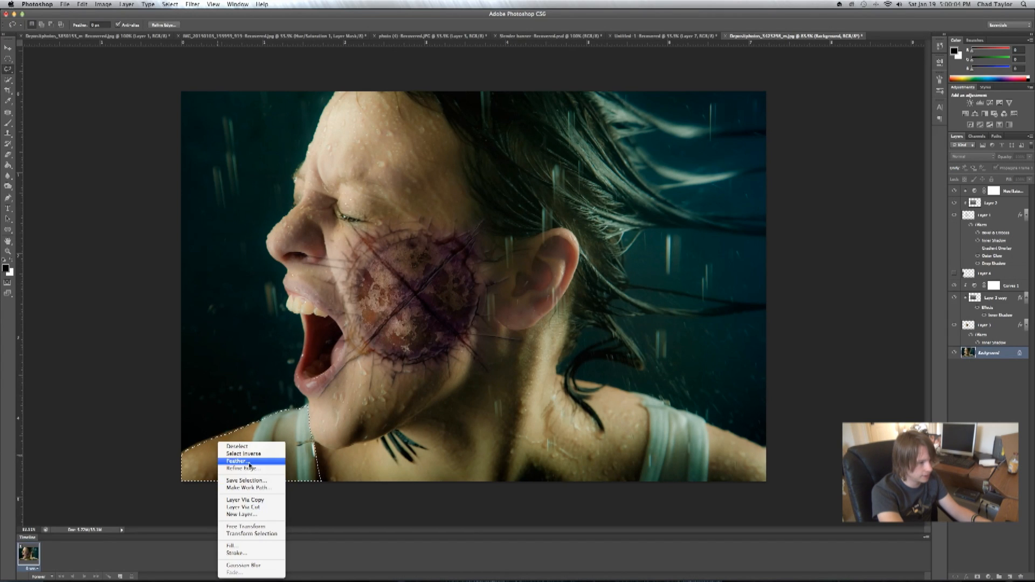
left_click(239, 461)
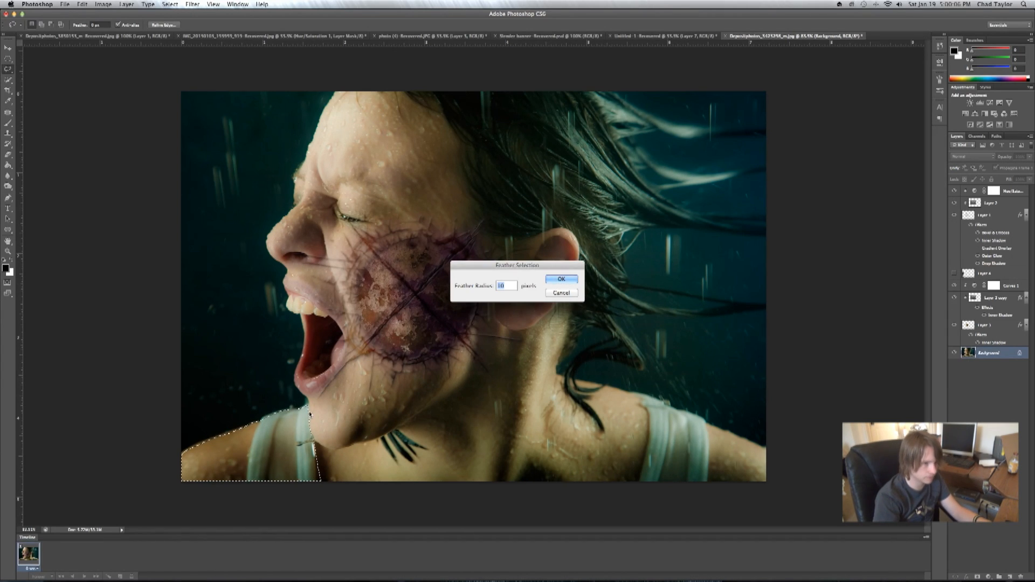
key("Return")
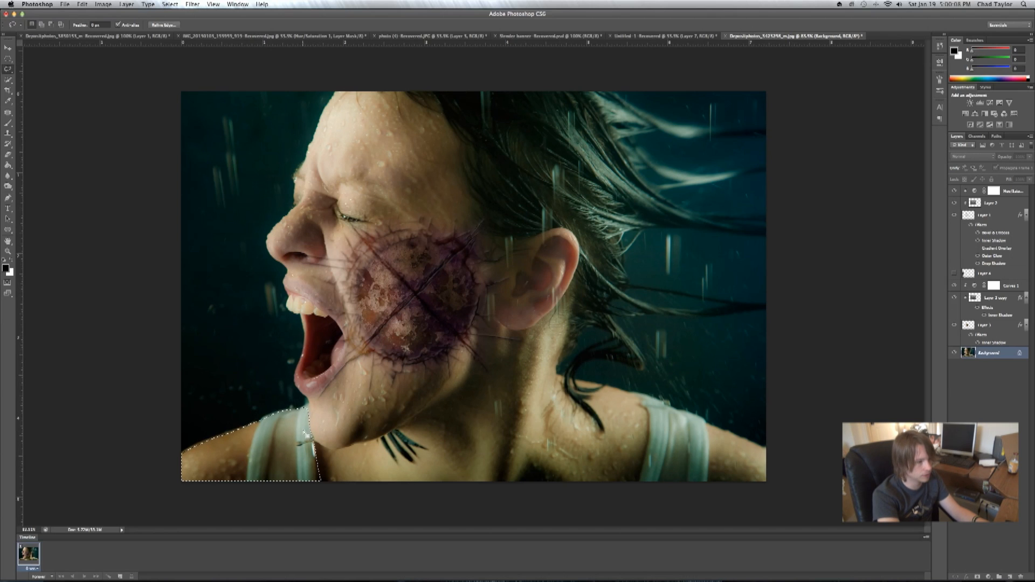
right_click(287, 444)
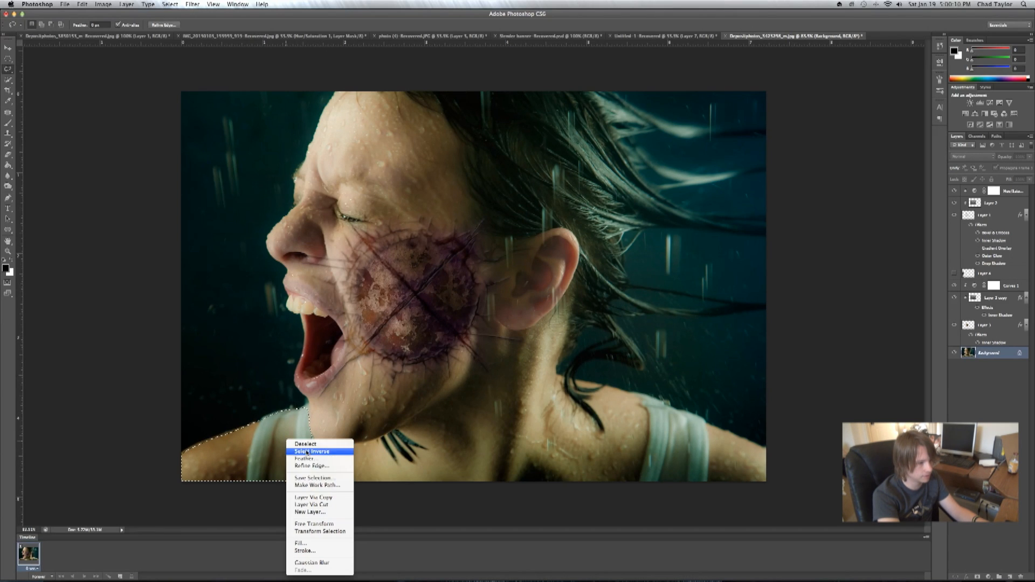
left_click(394, 478)
key("super+j")
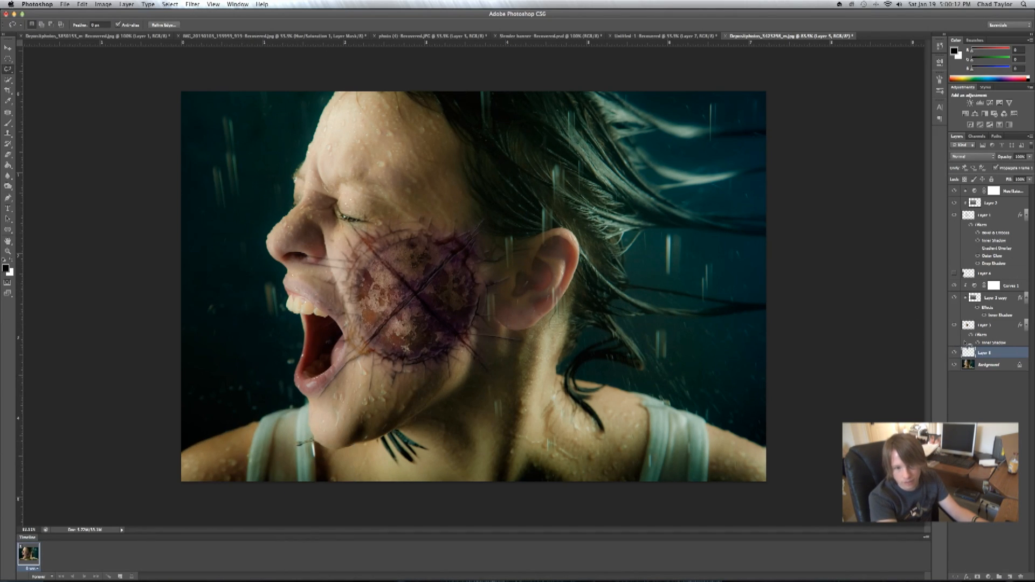
Step: Move the suited figure's layer below the copied shoulder layer and make the figure visible again
left_click(1004, 278)
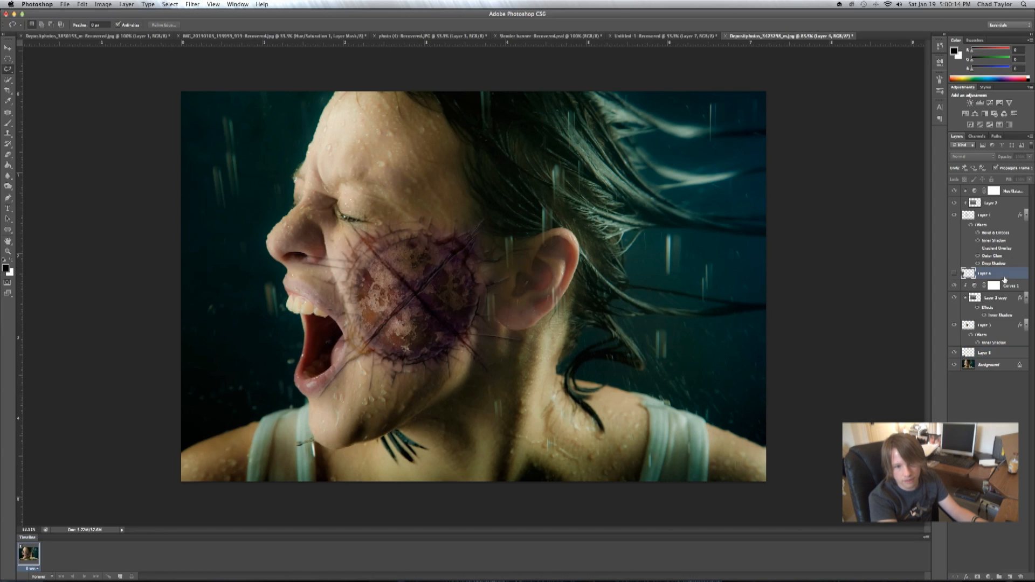
left_click_drag(1002, 315, 977, 354)
left_click(955, 353)
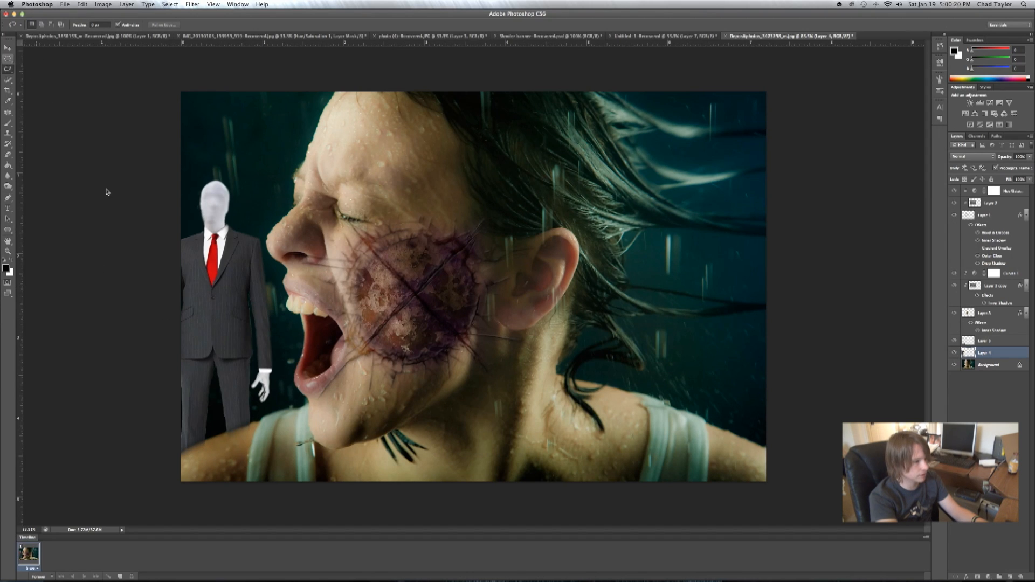
Step: Shift the suited figure slightly down and toward the woman's mouth so it stands behind her shoulder with both hands in frame
left_click_drag(227, 353, 226, 349)
key("super+z")
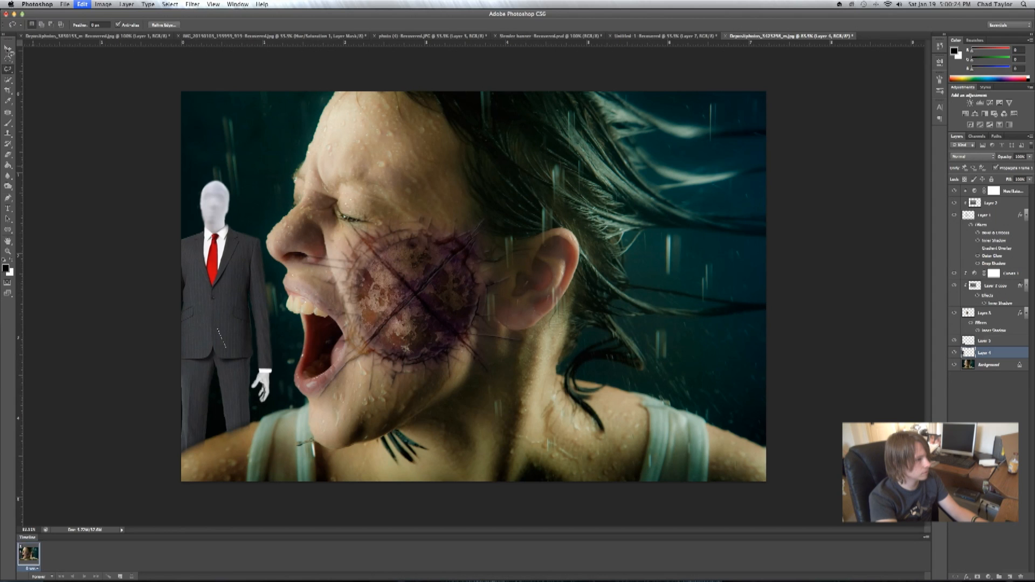
left_click(8, 49)
mouse_move(214, 313)
left_mouse_down()
mouse_move(233, 351)
mouse_move(237, 433)
mouse_move(251, 361)
mouse_move(242, 327)
mouse_move(243, 419)
mouse_move(260, 302)
mouse_move(250, 300)
mouse_move(250, 275)
mouse_move(231, 291)
mouse_move(229, 325)
left_mouse_up()
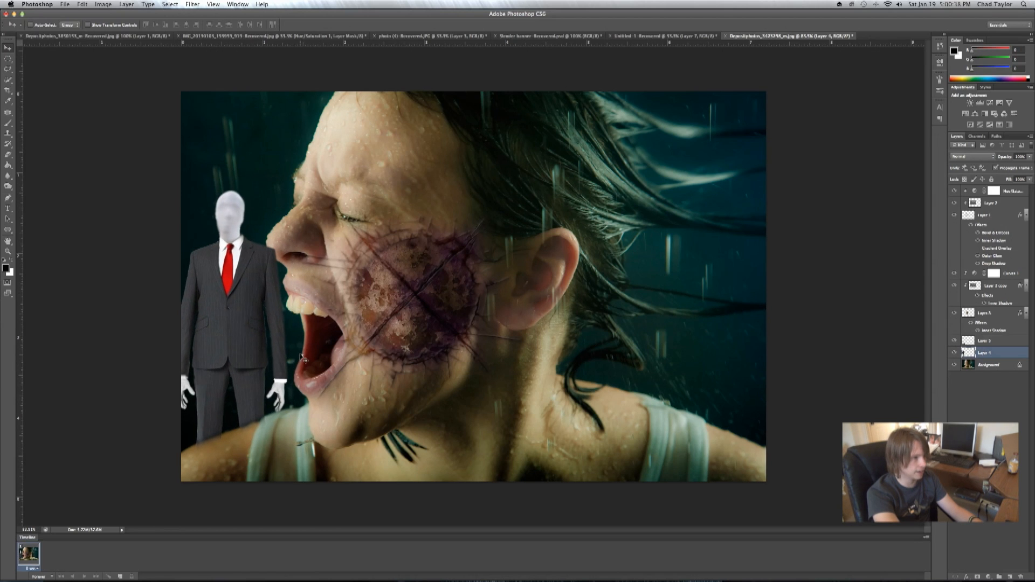
key("e")
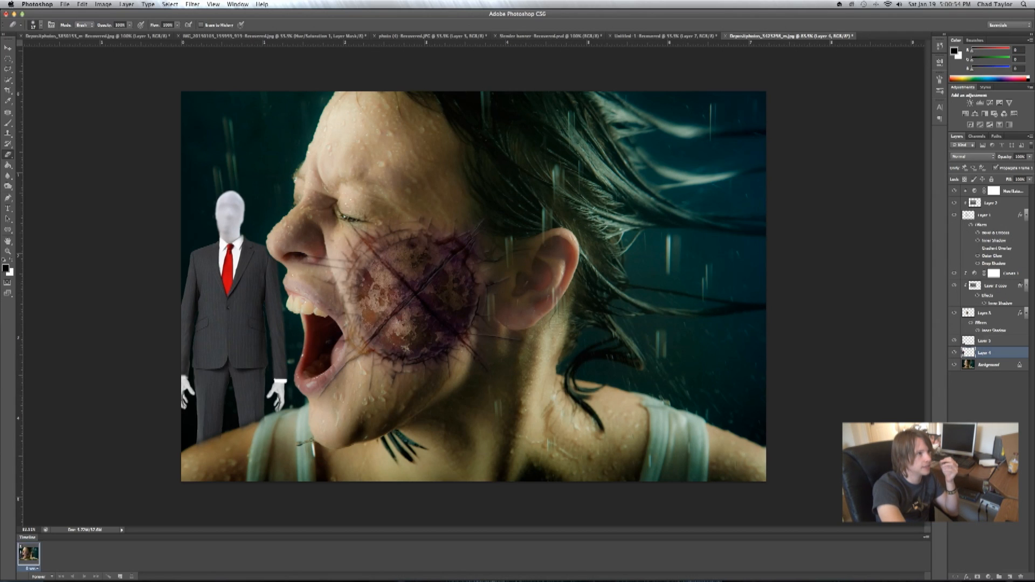
left_click(214, 5)
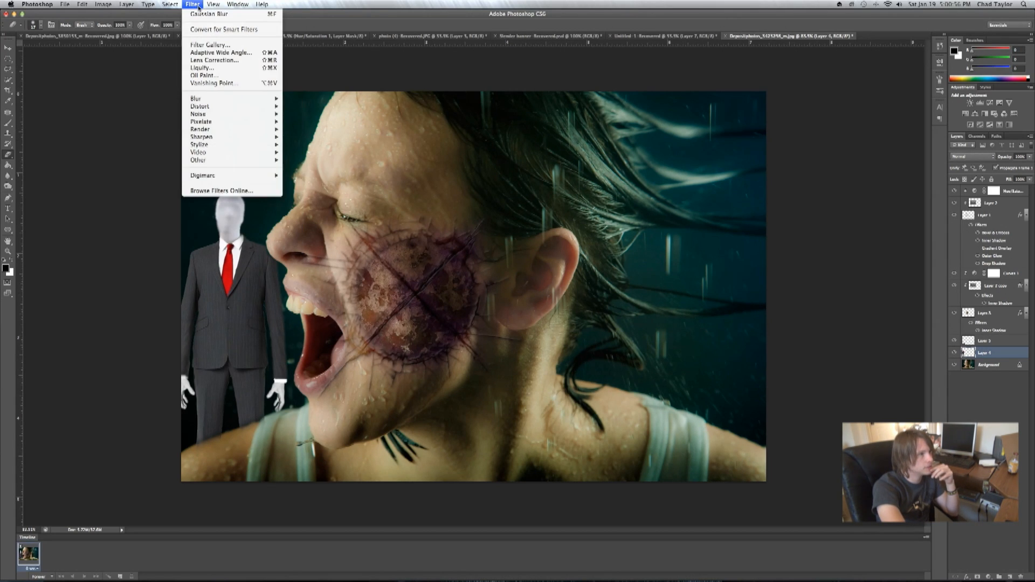
left_click(1008, 102)
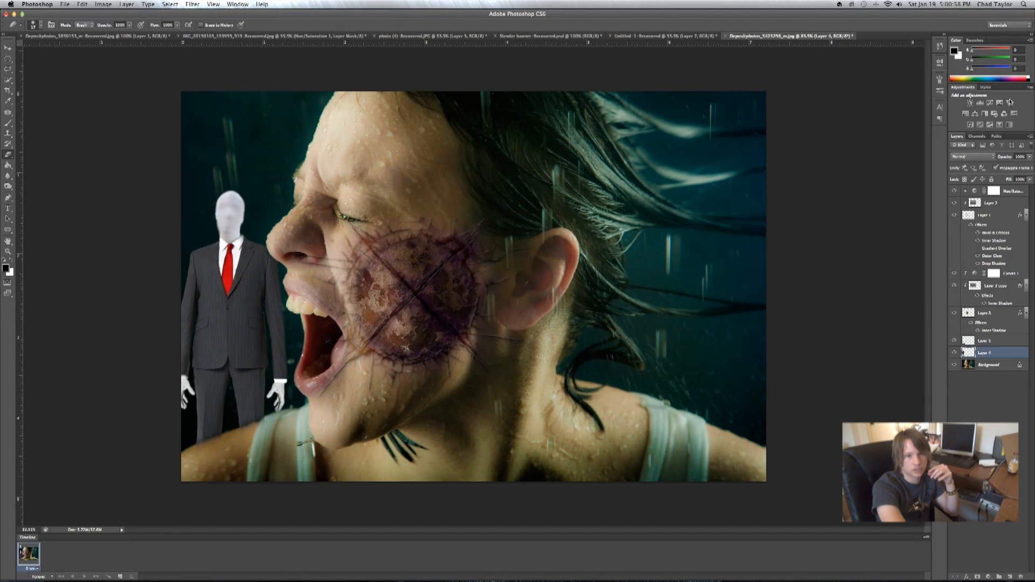
Step: Add a Hue/Saturation adjustment above the suited figure, clip it to the figure's layer, and turn on Colorize
left_click(964, 114)
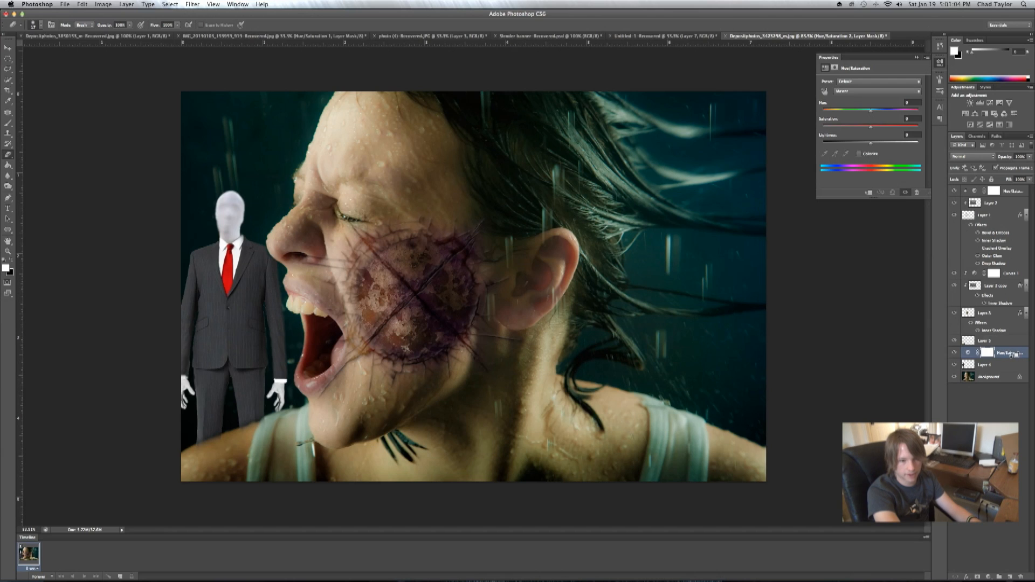
key("super+alt+g")
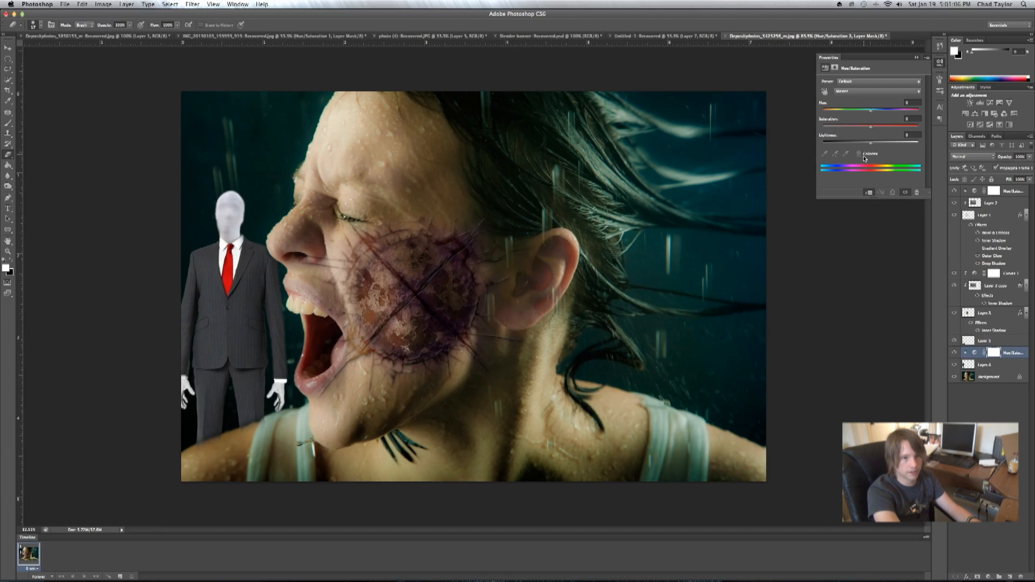
left_click(859, 154)
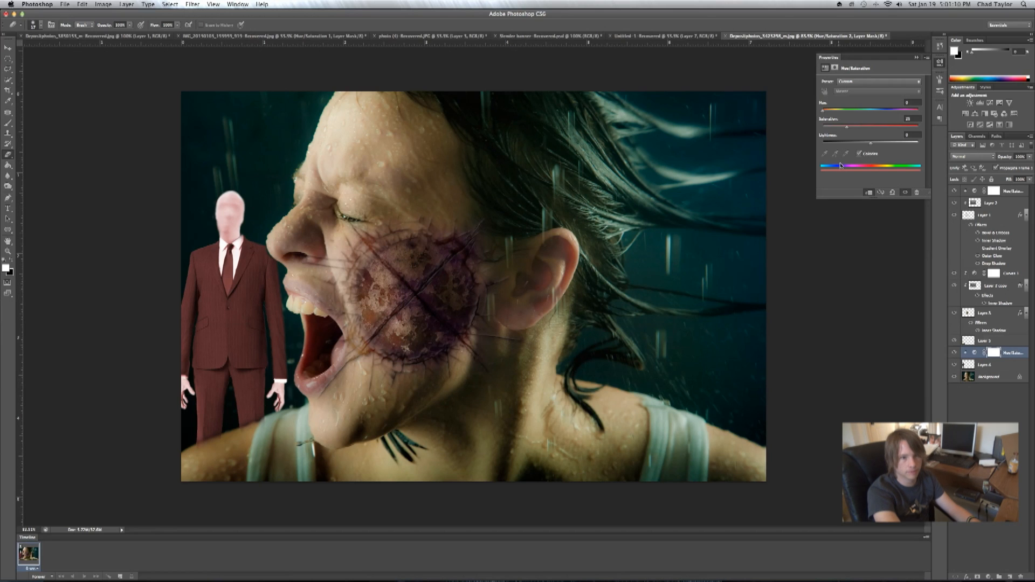
Step: Tint the suited figure dark teal to match the background, with Saturation about 52 and Lightness about -75
left_click_drag(870, 144, 879, 127)
left_click(879, 111)
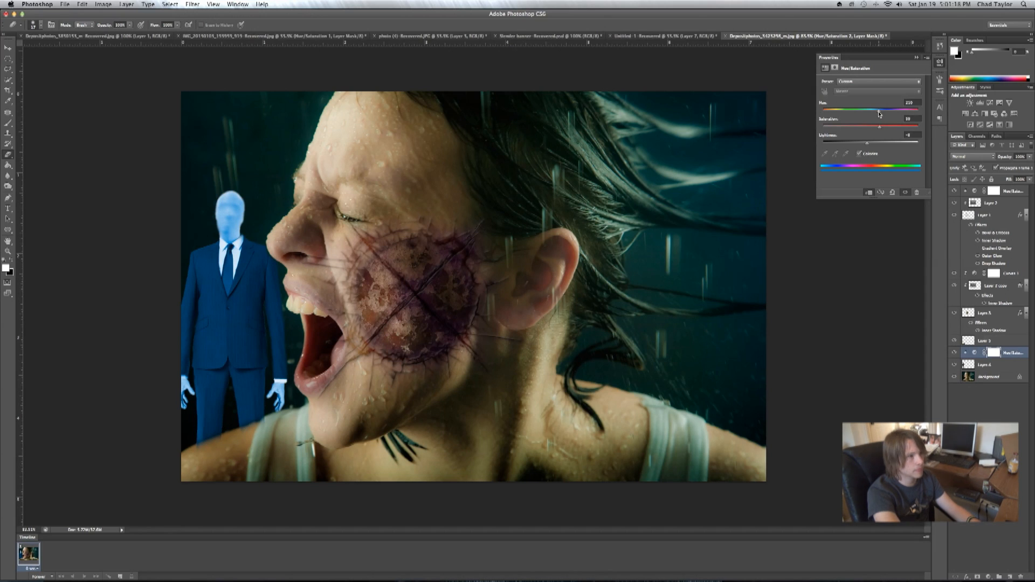
left_click_drag(879, 112, 835, 151)
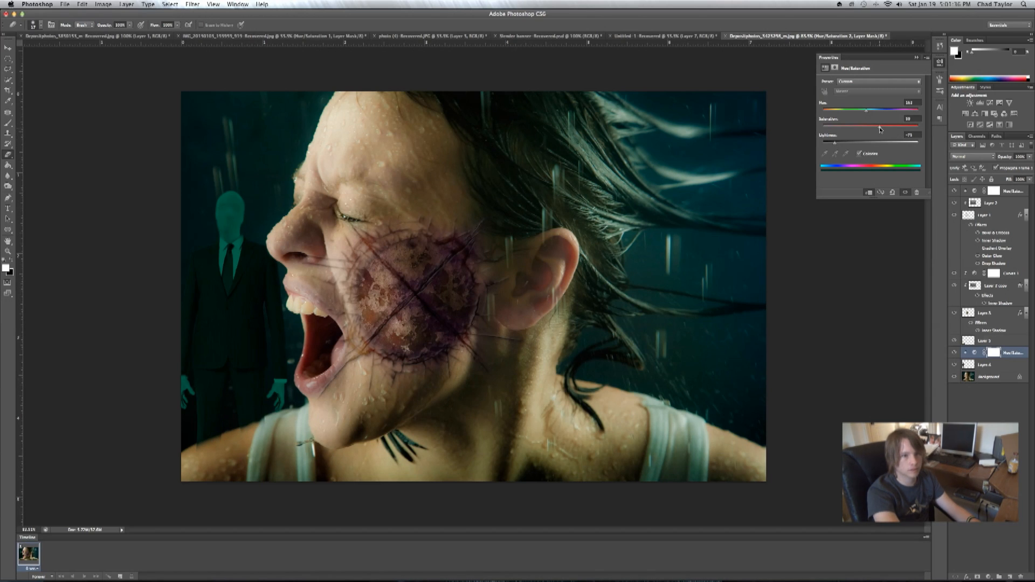
mouse_move(880, 129)
left_mouse_down()
mouse_move(872, 135)
mouse_move(867, 115)
left_mouse_up()
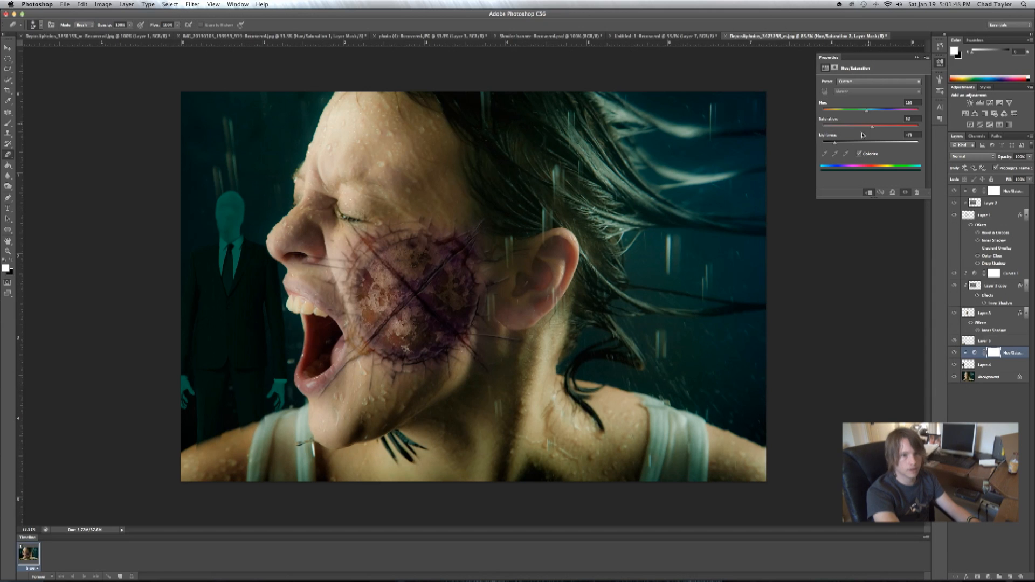
left_click(917, 57)
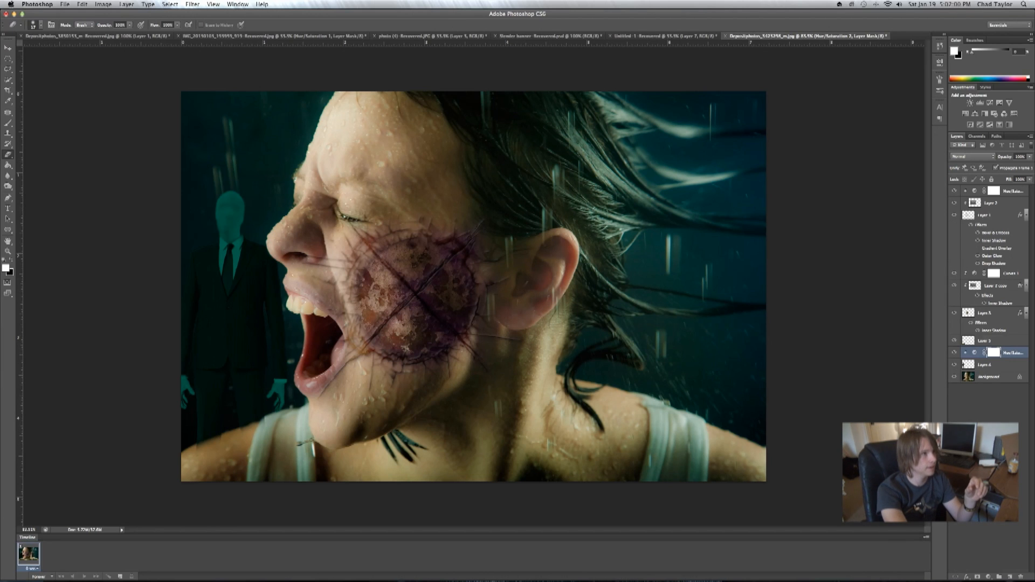
left_click(198, 5)
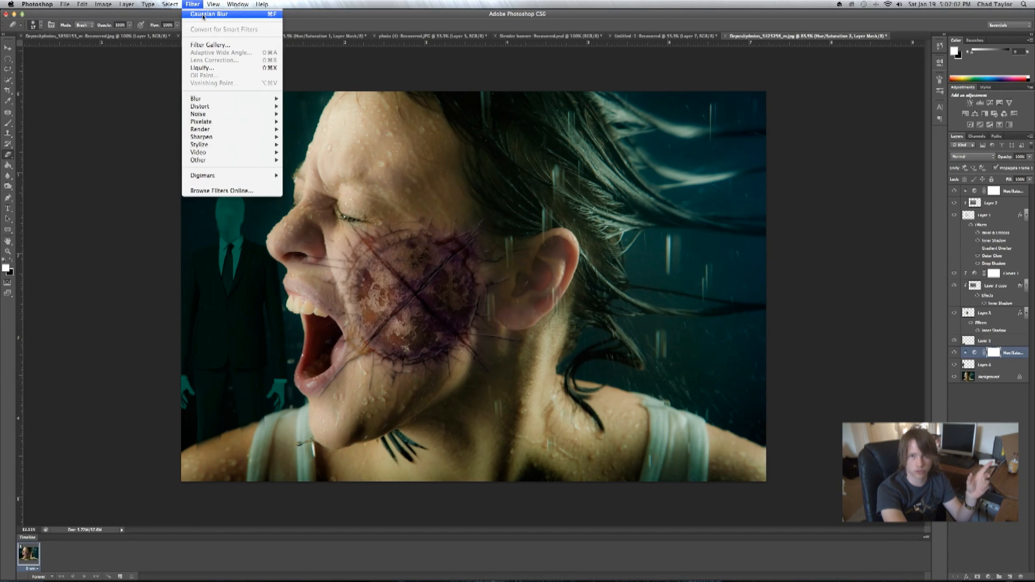
left_click(215, 15)
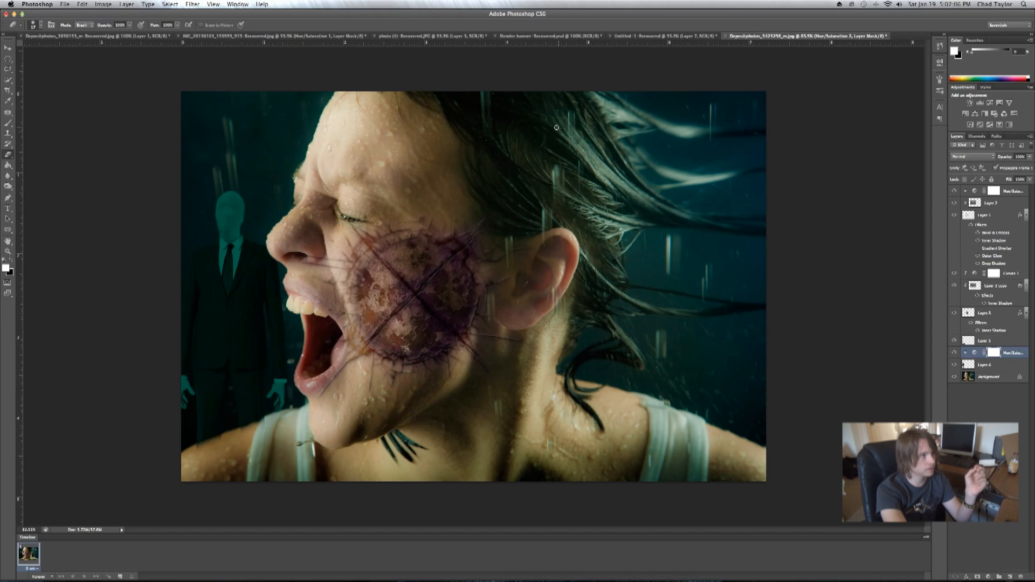
left_click(193, 4)
left_click(201, 14)
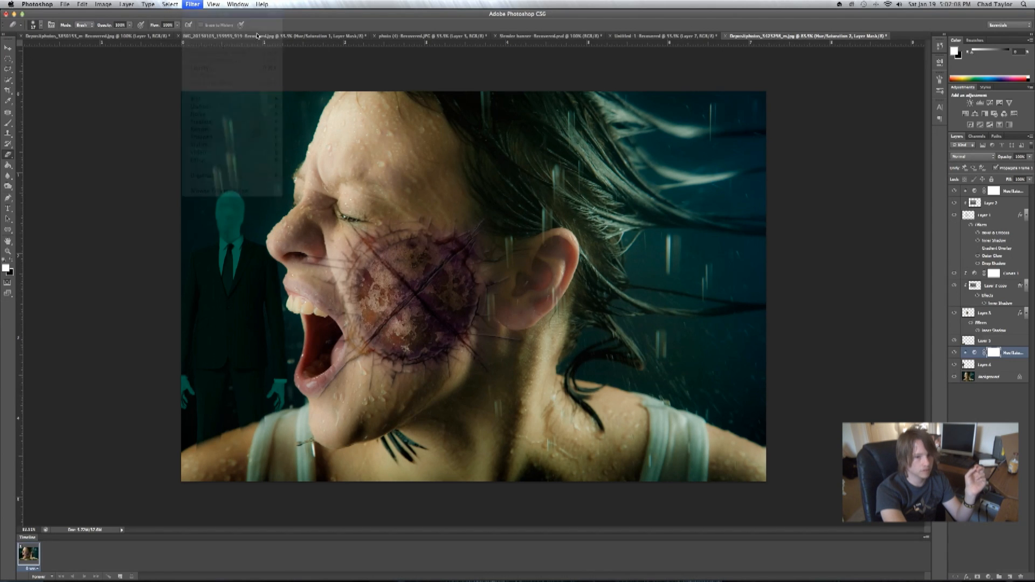
Step: Apply a Gaussian Blur with a 12.0-pixel radius to the suited figure's own layer
left_click(999, 369)
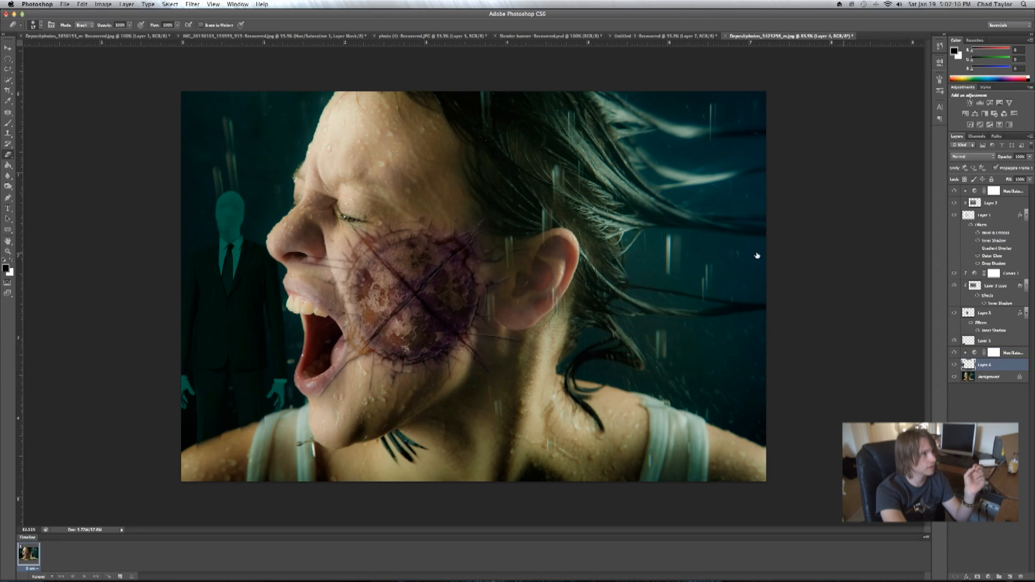
left_click(103, 4)
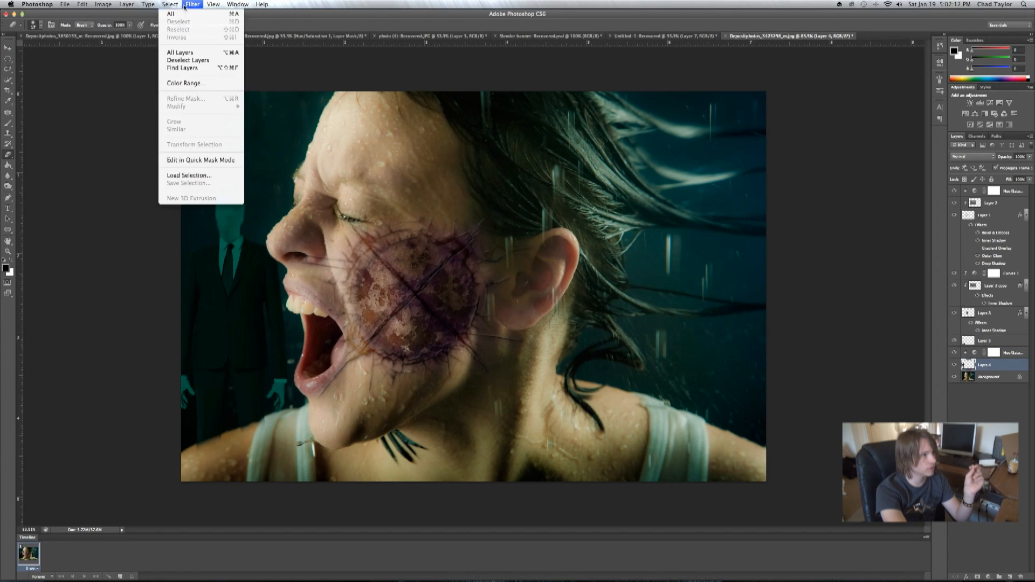
mouse_move(245, 100)
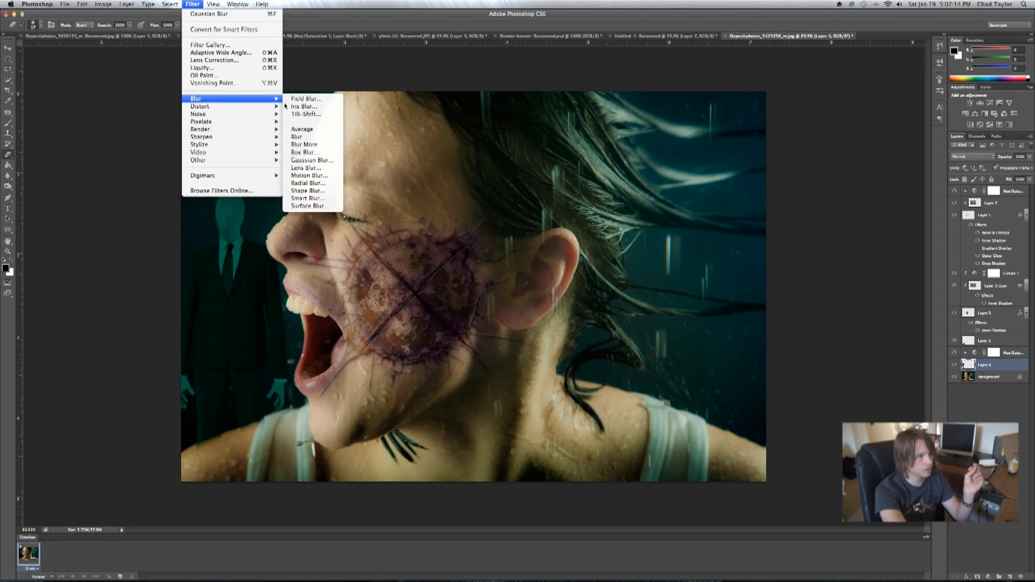
left_click(323, 160)
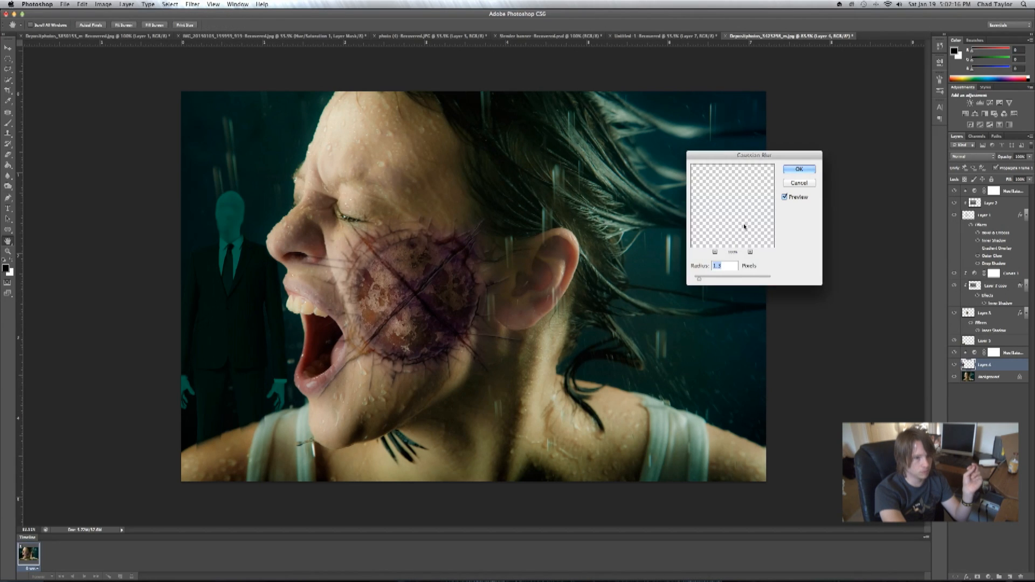
left_click_drag(702, 282, 720, 281)
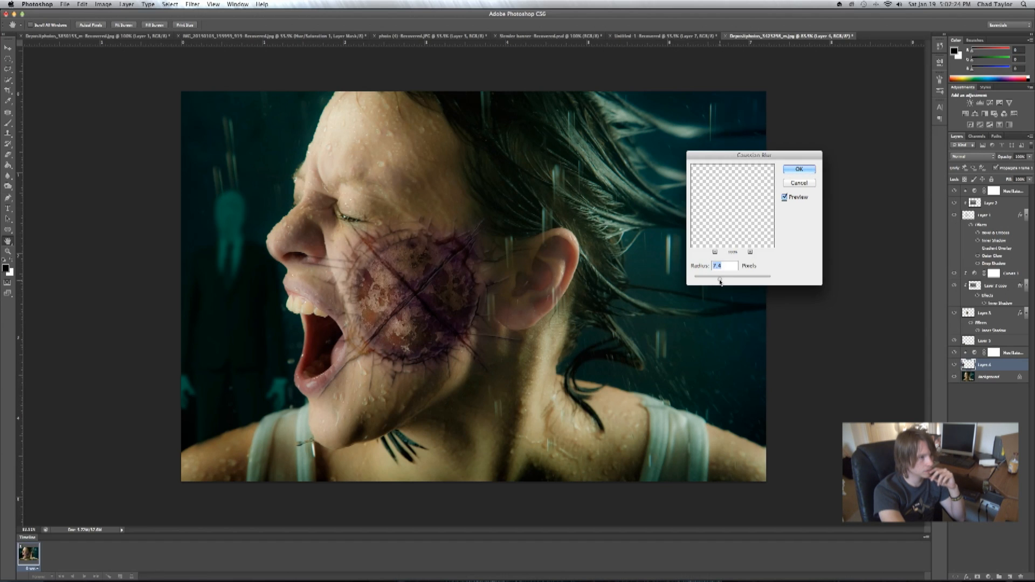
left_click_drag(720, 282, 719, 283)
left_click_drag(718, 283, 723, 285)
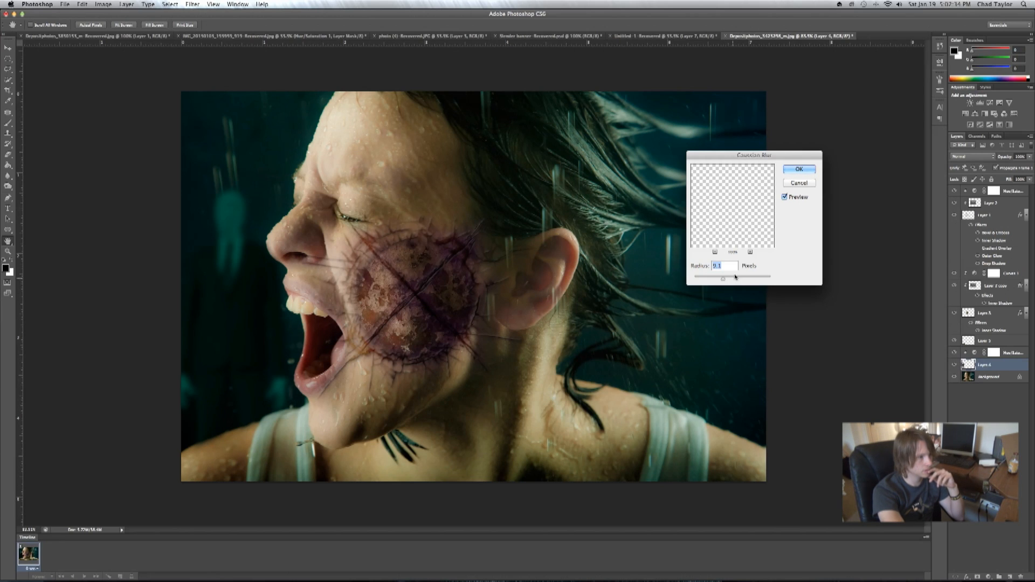
left_click_drag(725, 280, 728, 281)
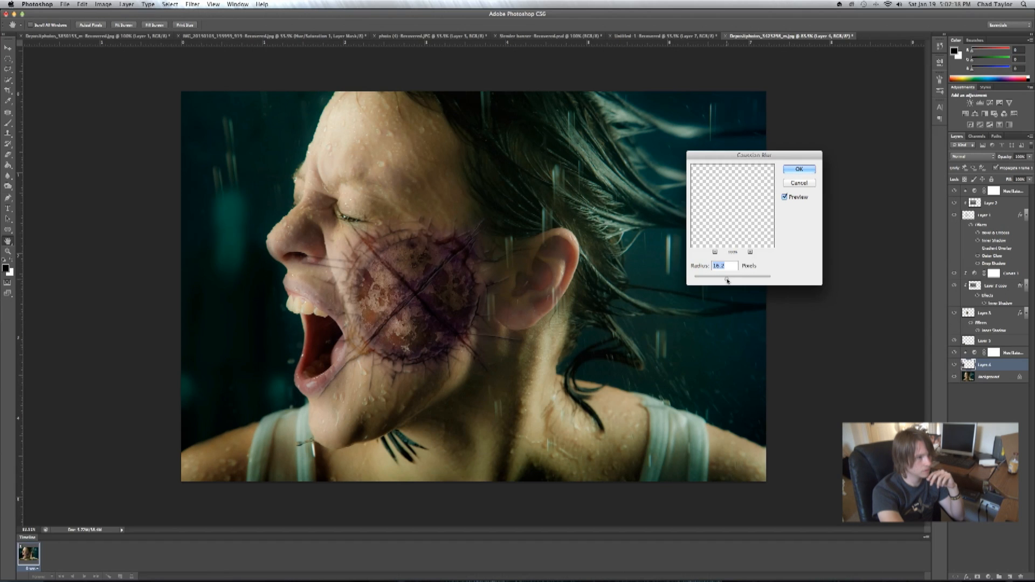
left_click_drag(726, 281, 725, 281)
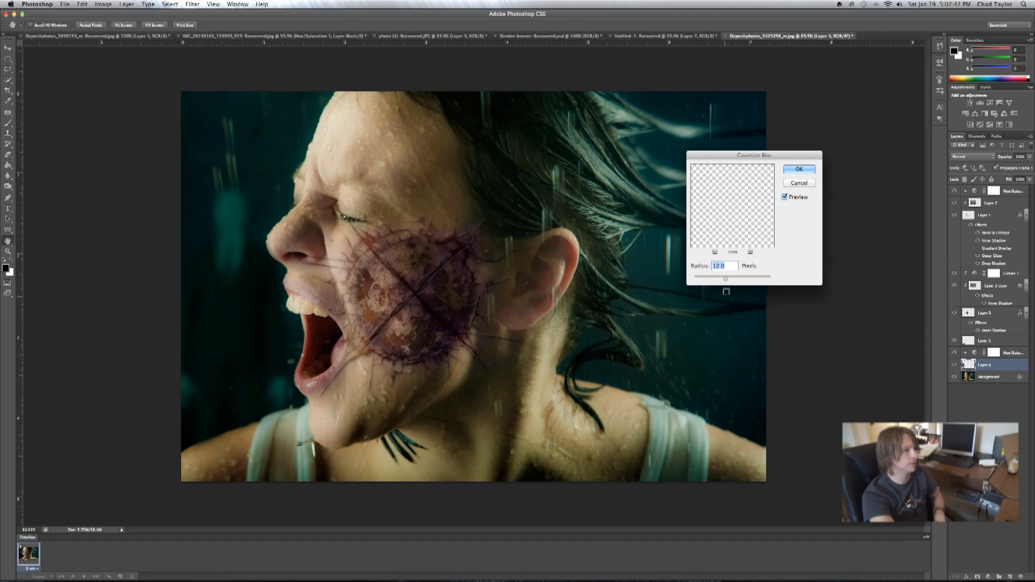
left_click(799, 169)
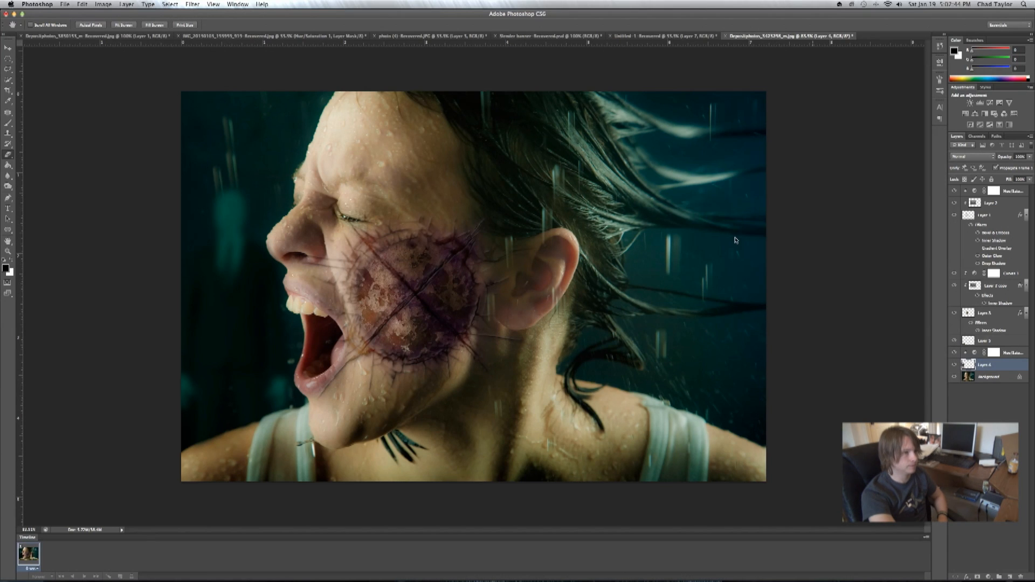
key("e")
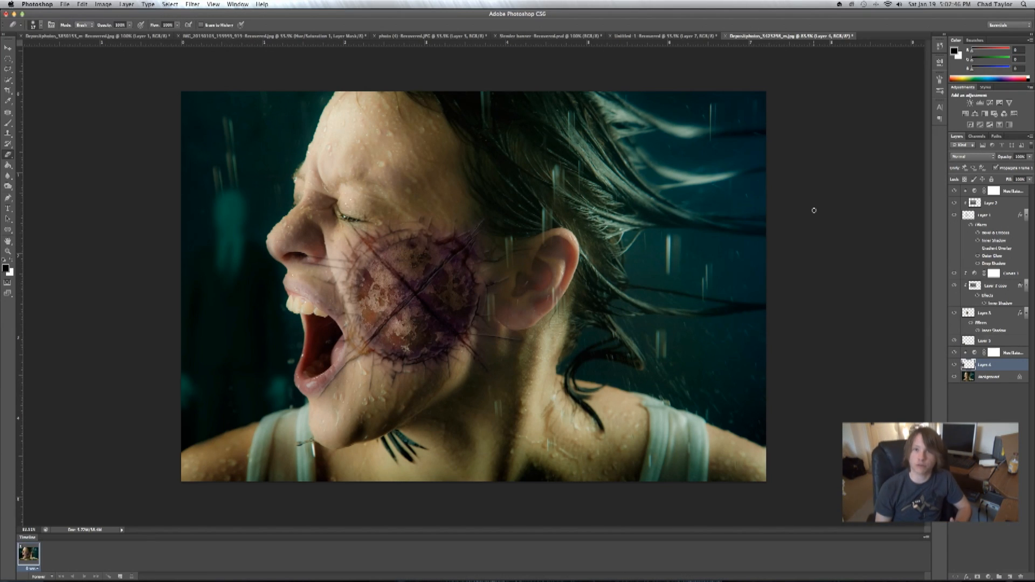